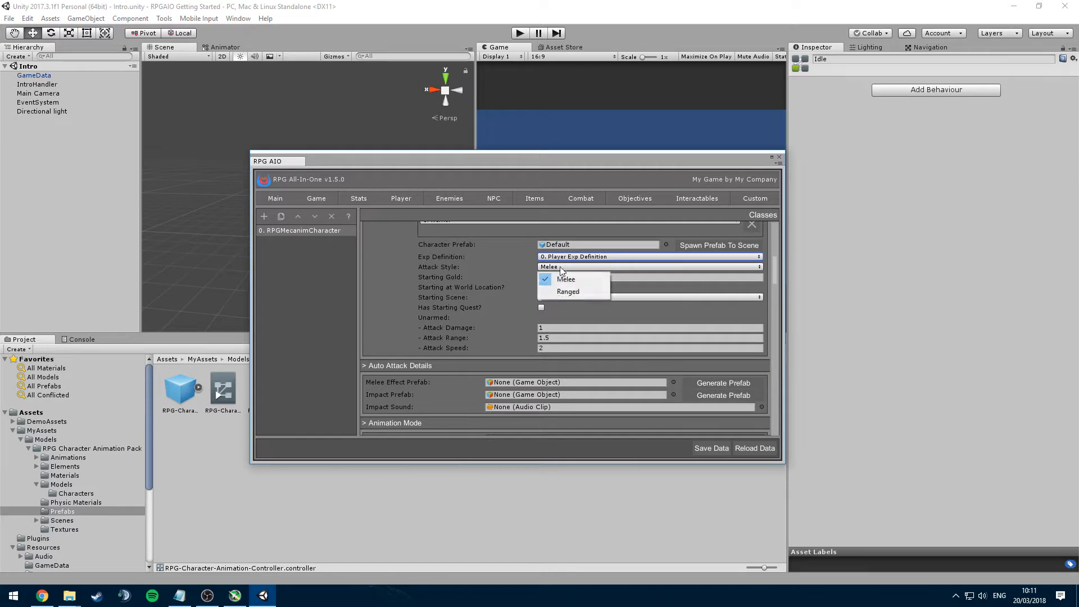
Set the RPGMecanimCharacter class's attack style to Melee and its starting gold to 1000
click(563, 277)
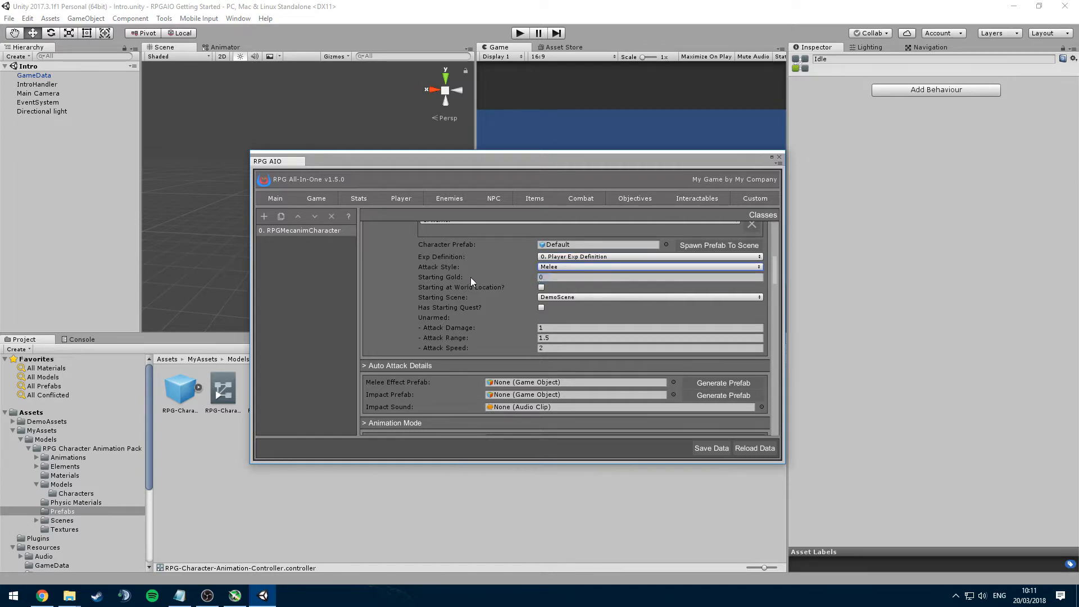
click(547, 277)
text(1000)
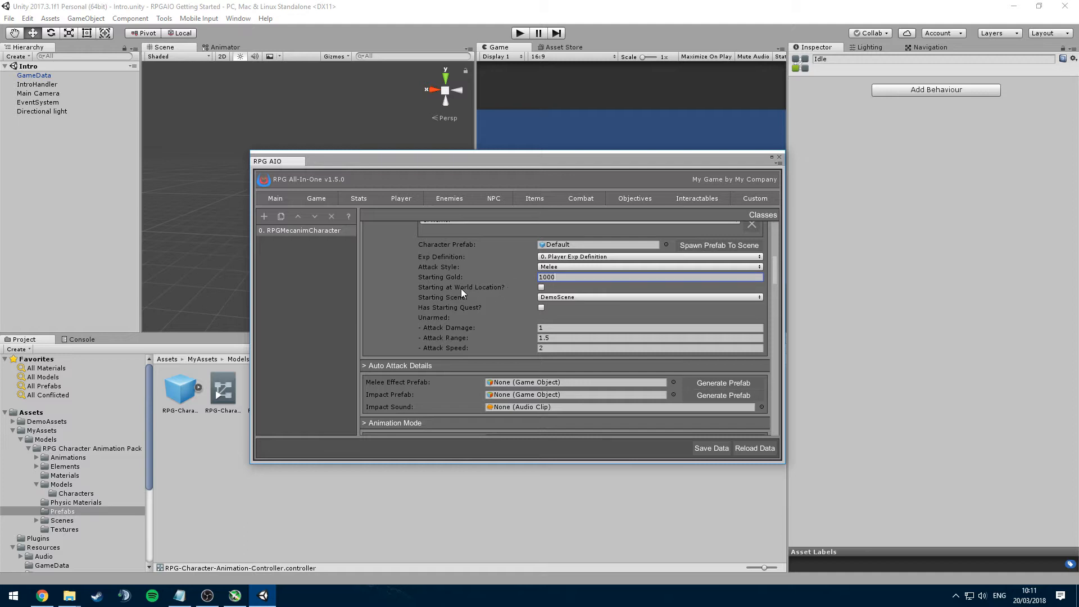
Check the scenes included in the Build Settings and choose DemoScene as the class's starting scene
scroll(774, 279, down, 3)
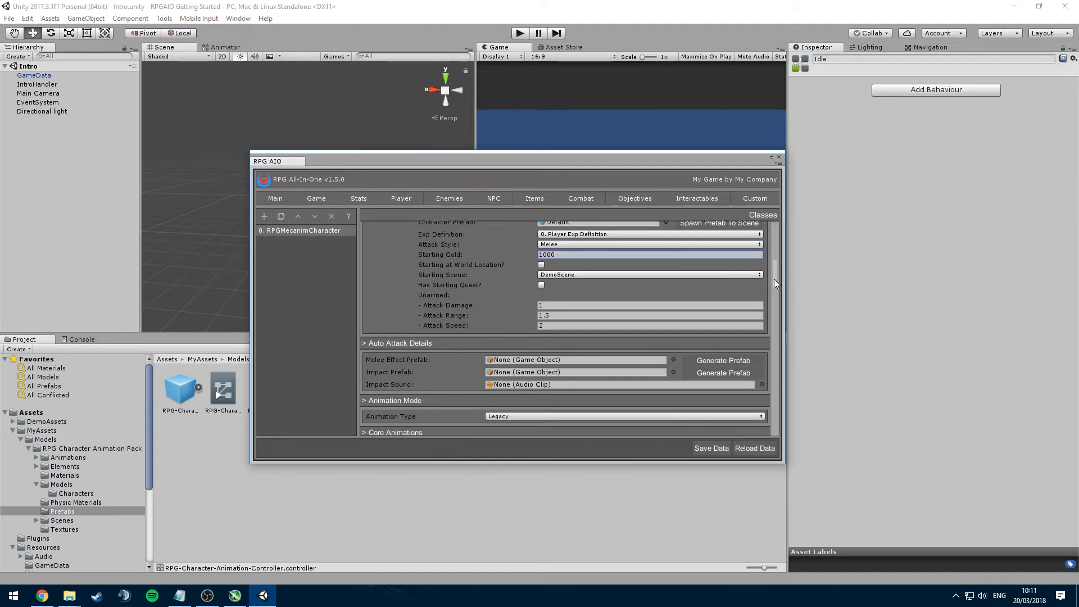
click(550, 260)
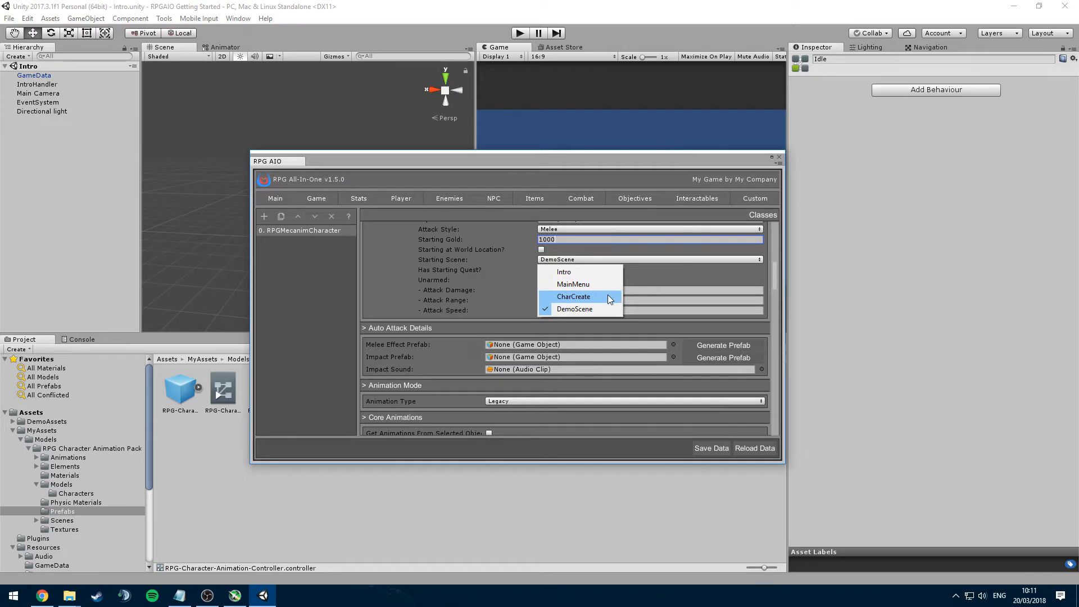
click(9, 18)
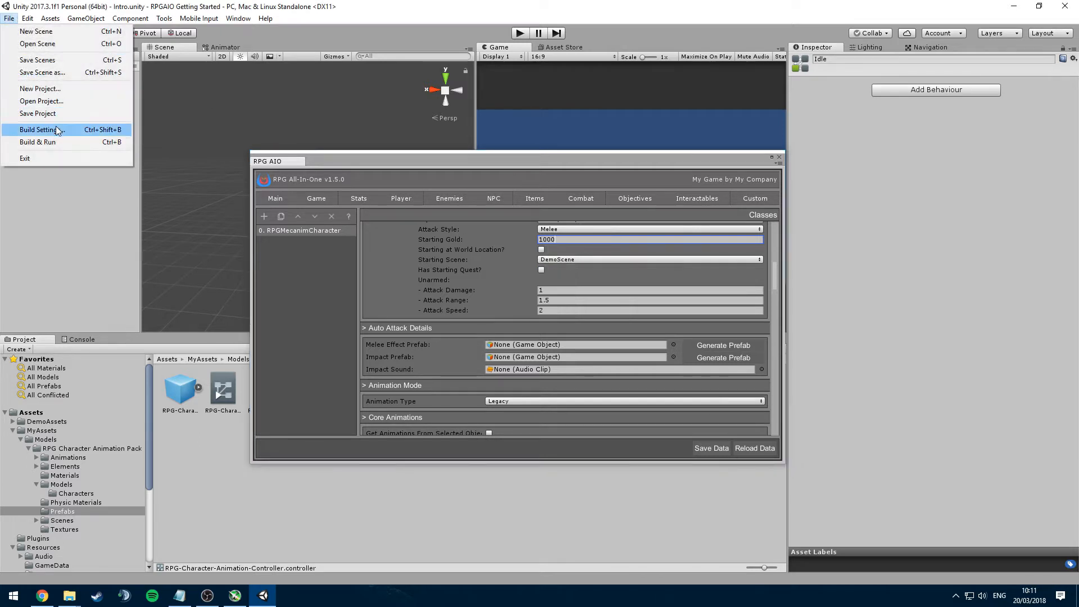
click(40, 129)
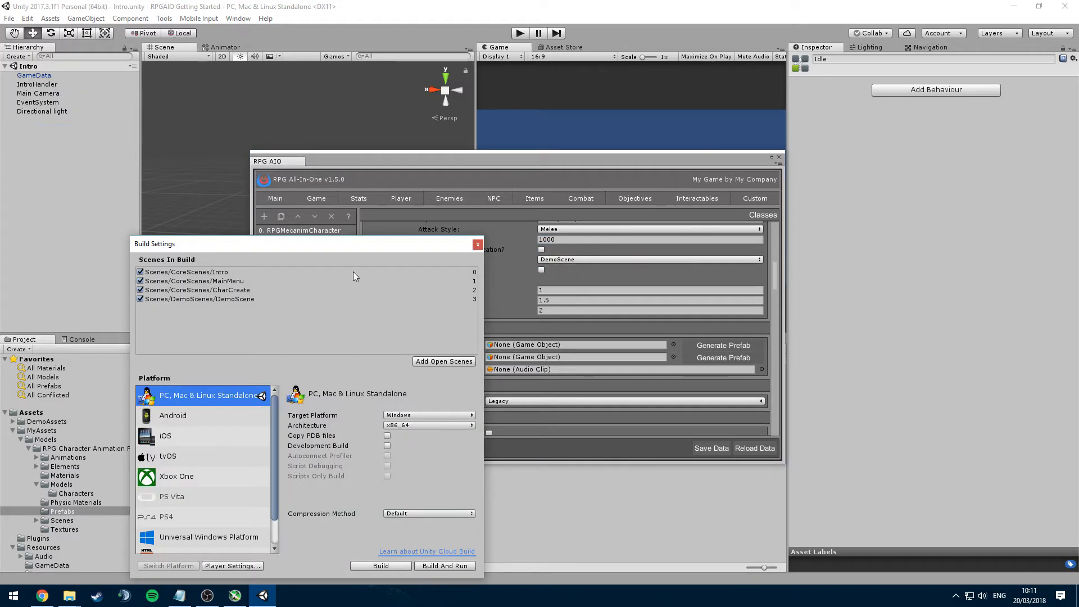
click(477, 245)
click(563, 258)
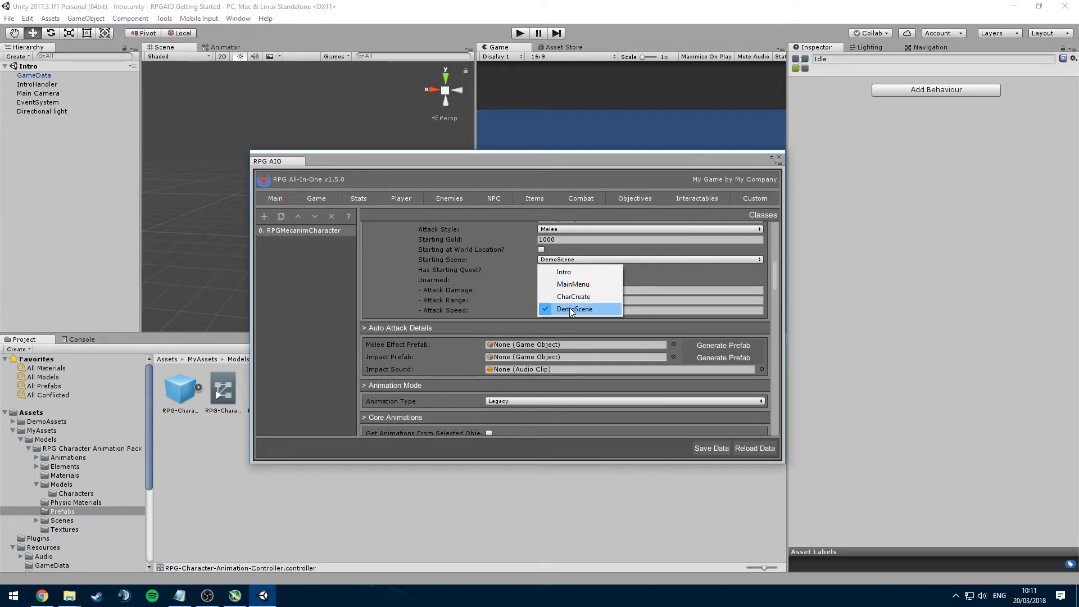
click(580, 309)
Open the DemoScene scene from the project's Scenes/DemoScenes folder
drag(151, 479, 151, 550)
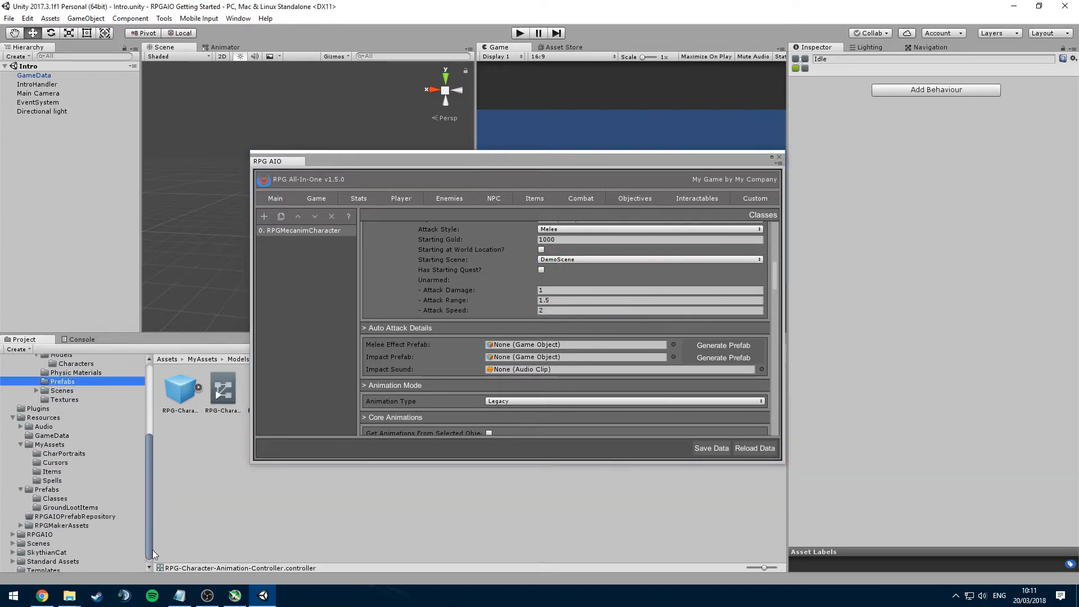
click(39, 538)
drag(366, 161, 331, 357)
double_click(223, 389)
double_click(223, 387)
Select the SpawnPosition object and frame it in the Scene view to inspect where it sits in the map
click(39, 93)
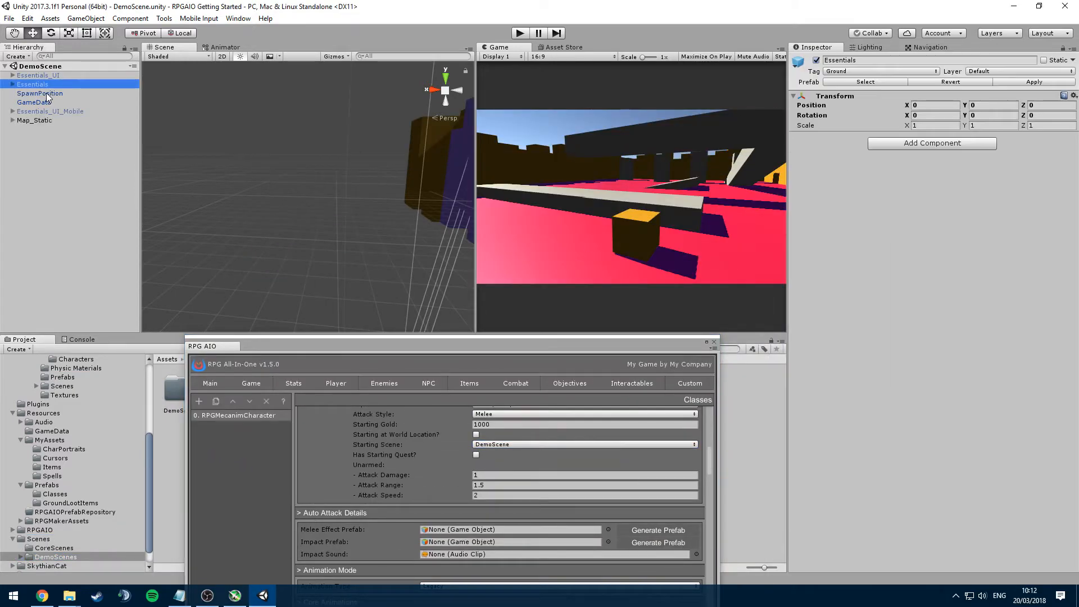
double_click(39, 94)
key(s)
right_drag(511, 146, 397, 230)
key(w)
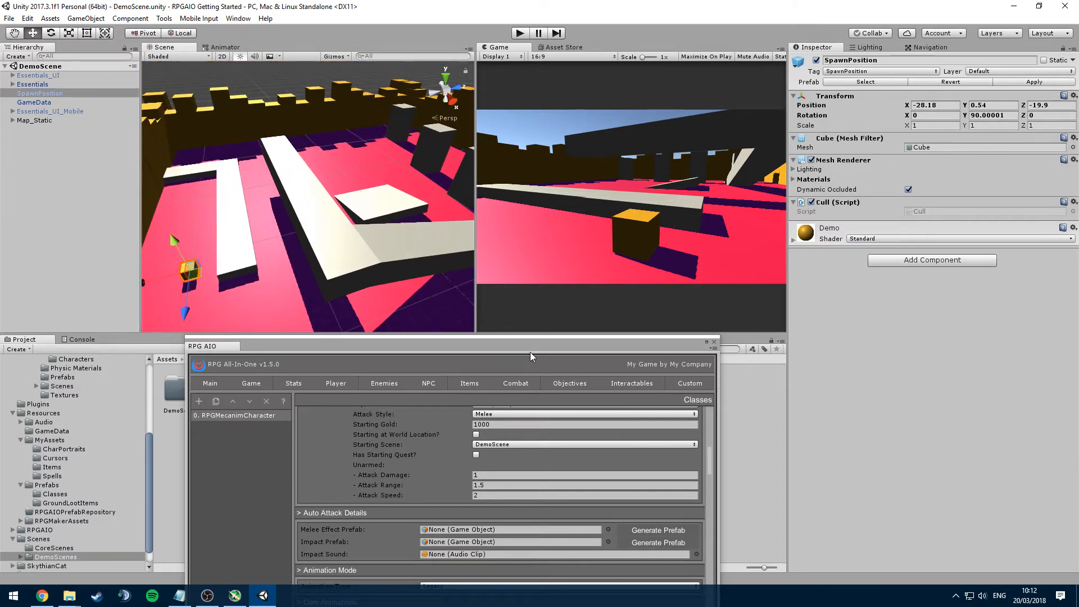
Review the starting scene options in the RPGMecanimCharacter class settings, leaving DemoScene chosen
drag(531, 345, 580, 230)
click(554, 330)
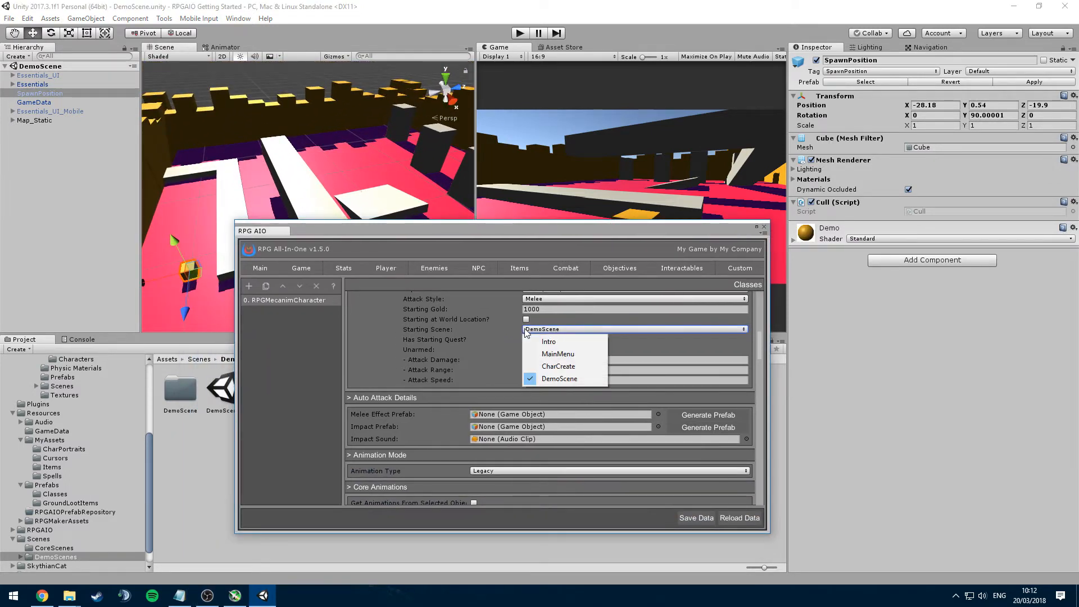
click(554, 330)
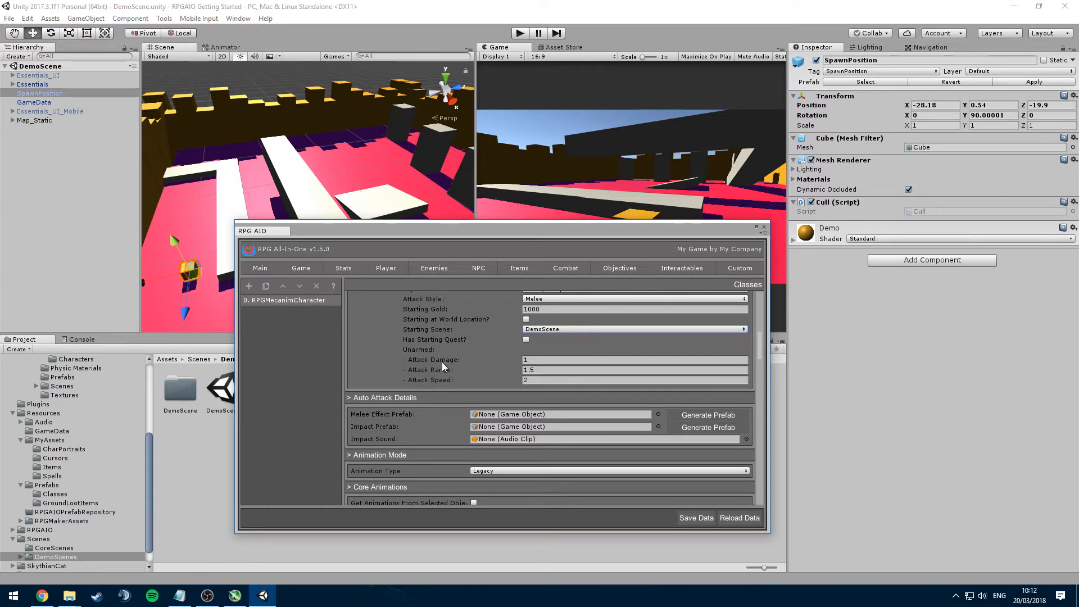
Set the class's unarmed attack speed to 1.2 and its unarmed attack damage to 10
key(Tab)
key(Tab)
key(Tab)
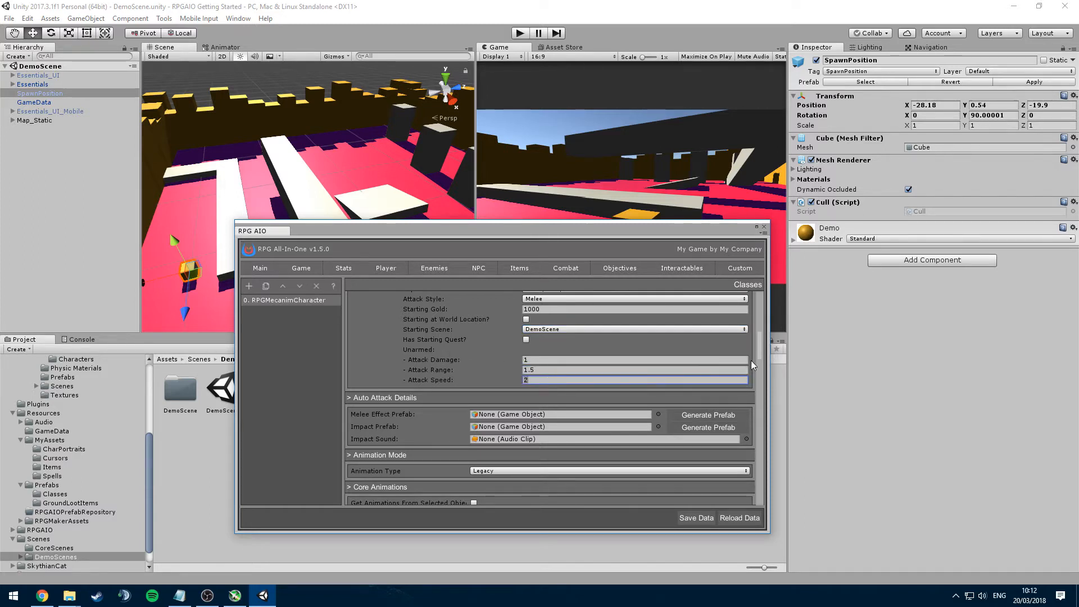
scroll(761, 364, down, 2)
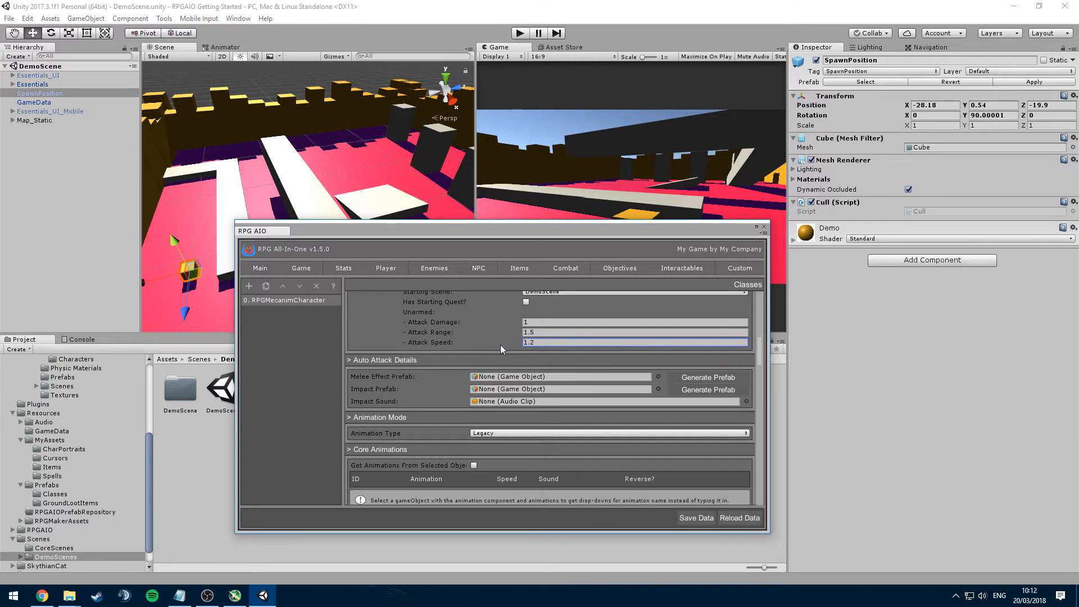
click(560, 323)
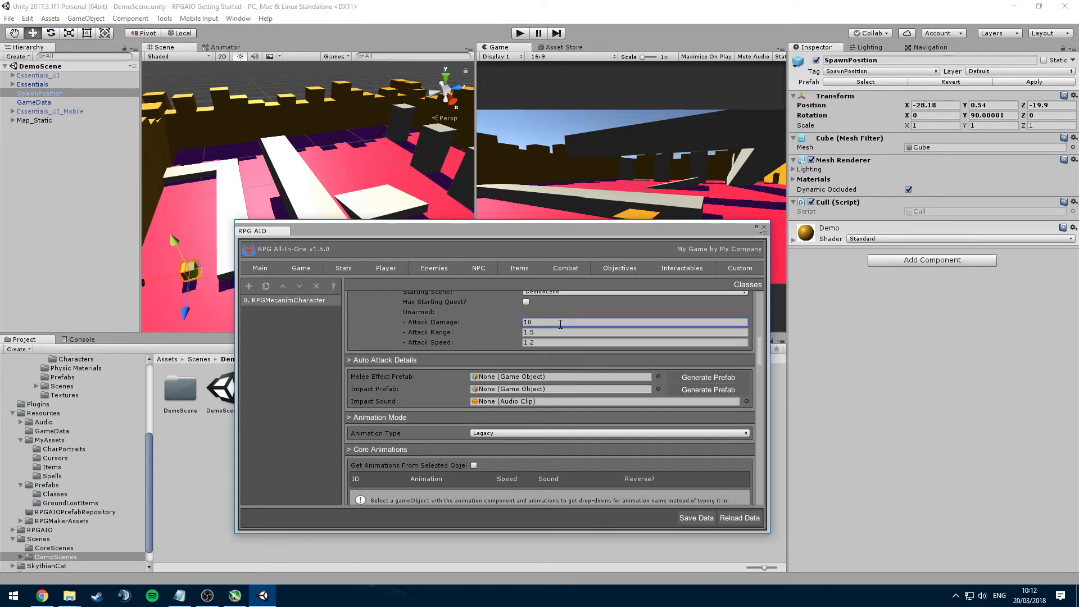
Change the class's animation type to Mecanim
scroll(760, 353, down, 2)
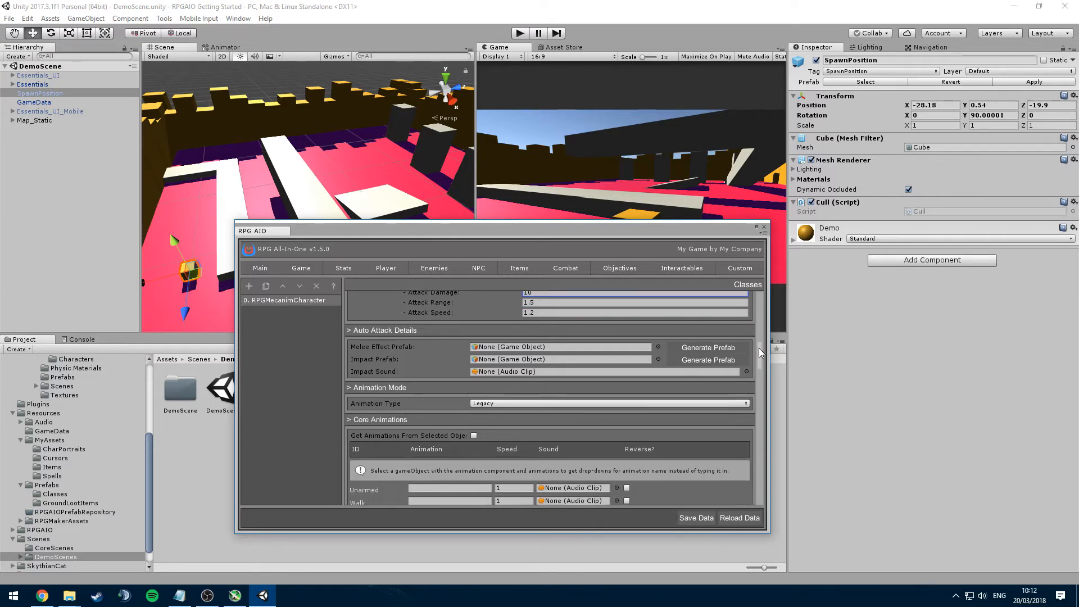
scroll(759, 364, down, 3)
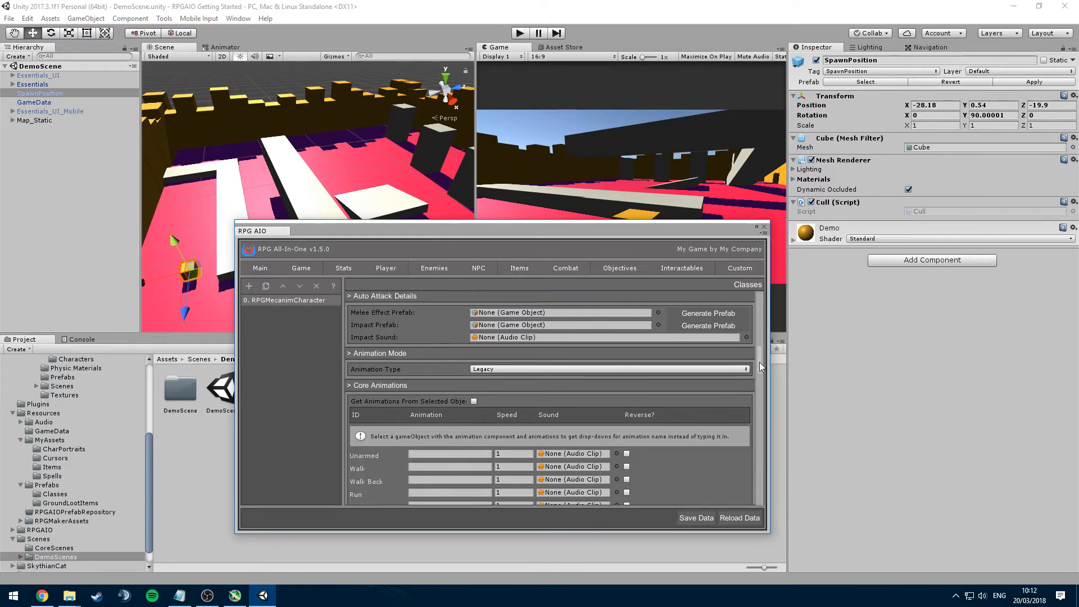
drag(760, 362, 759, 362)
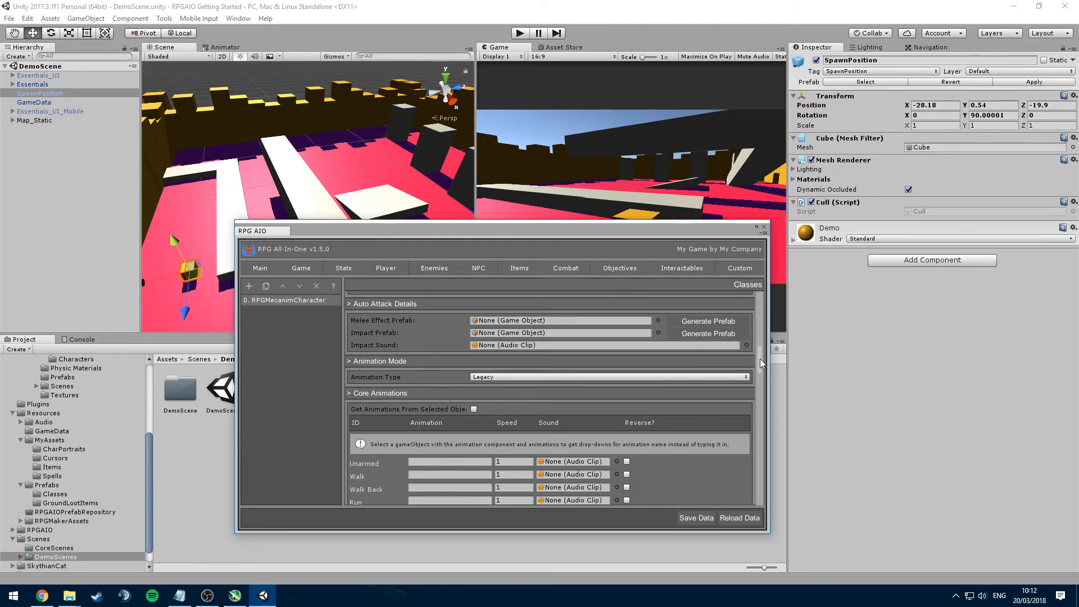
drag(760, 358, 759, 371)
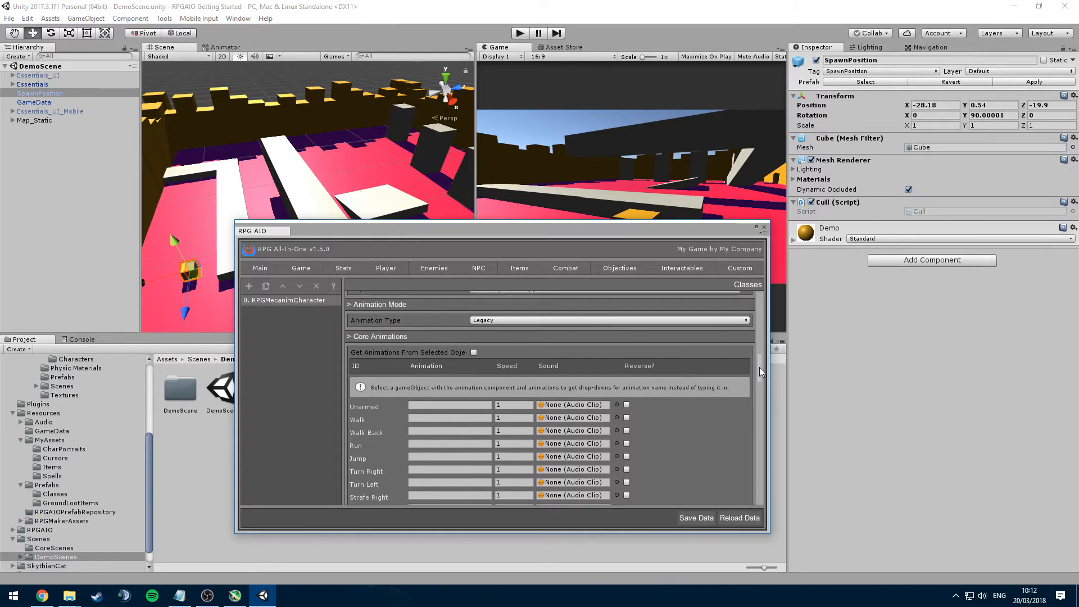
click(494, 321)
click(516, 345)
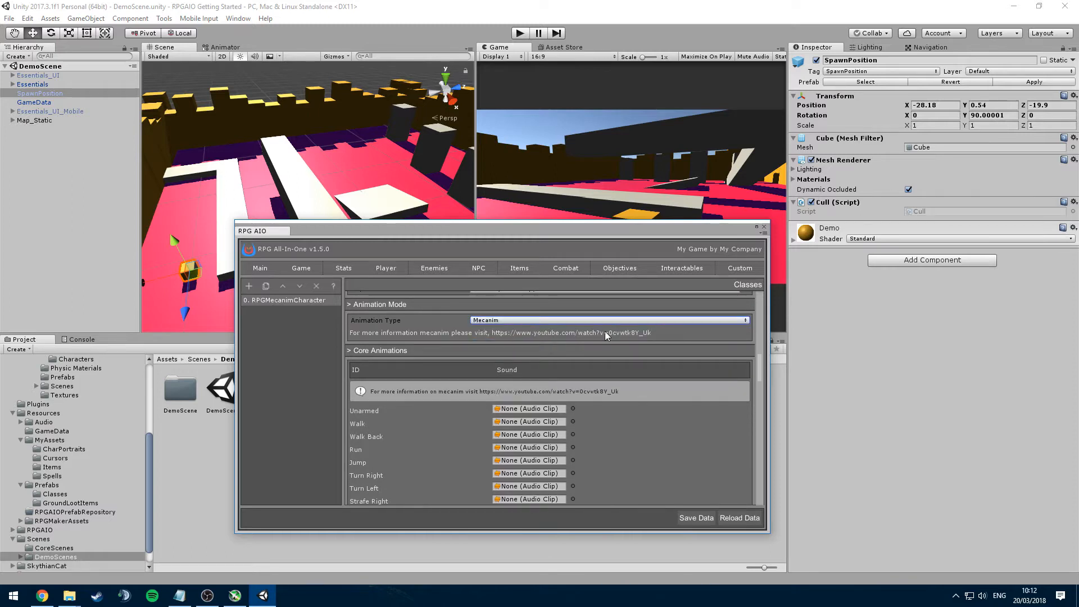
Expand the Custom Default Animations [WepType0] section and review the class's animation, customisation and starting stat sections
drag(760, 357, 750, 413)
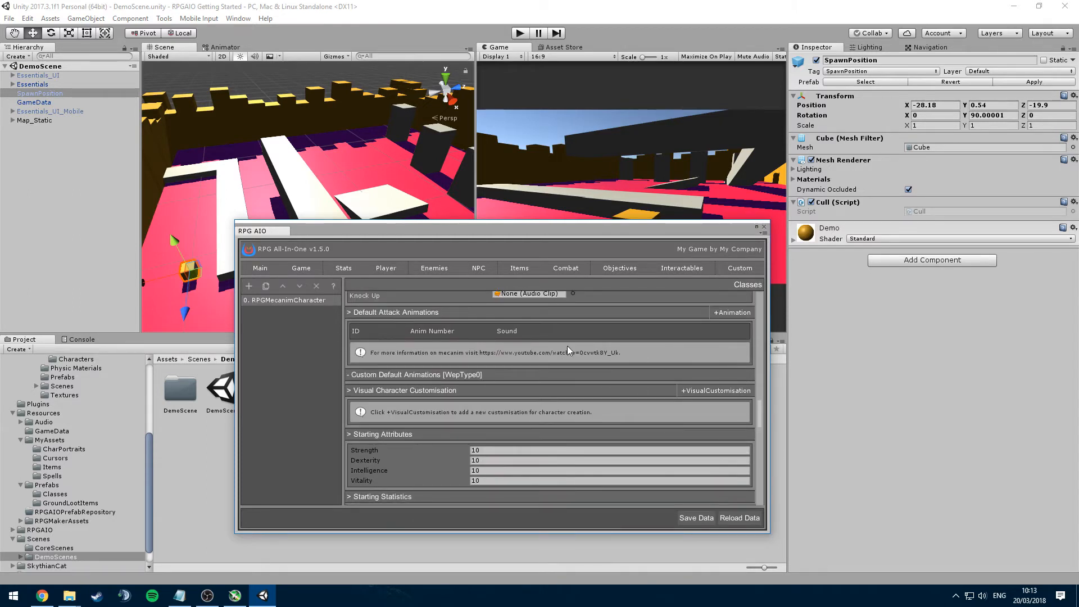
click(545, 374)
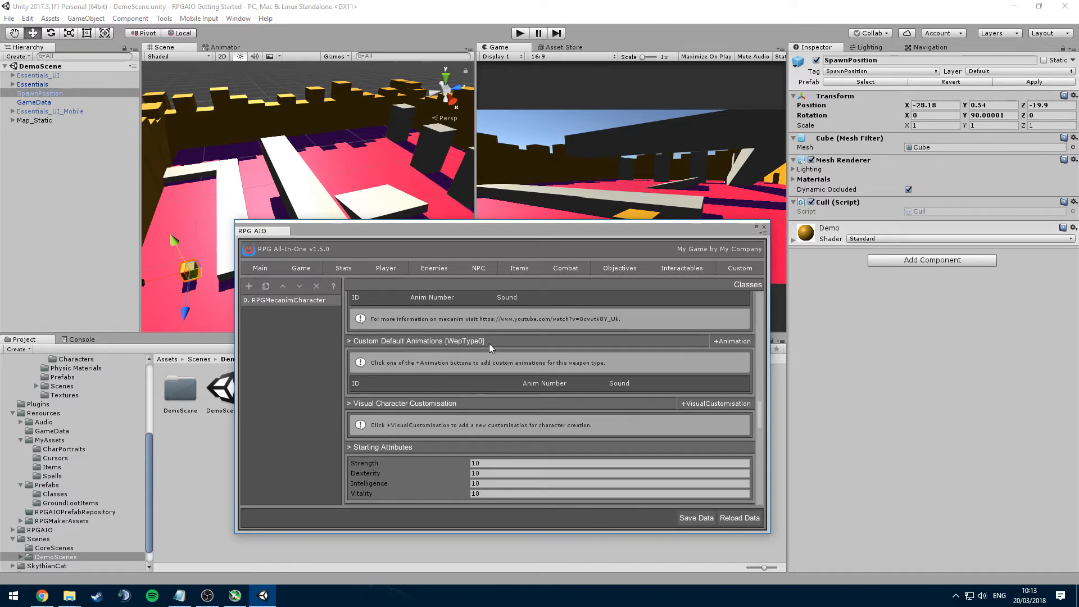
scroll(500, 390, down, 3)
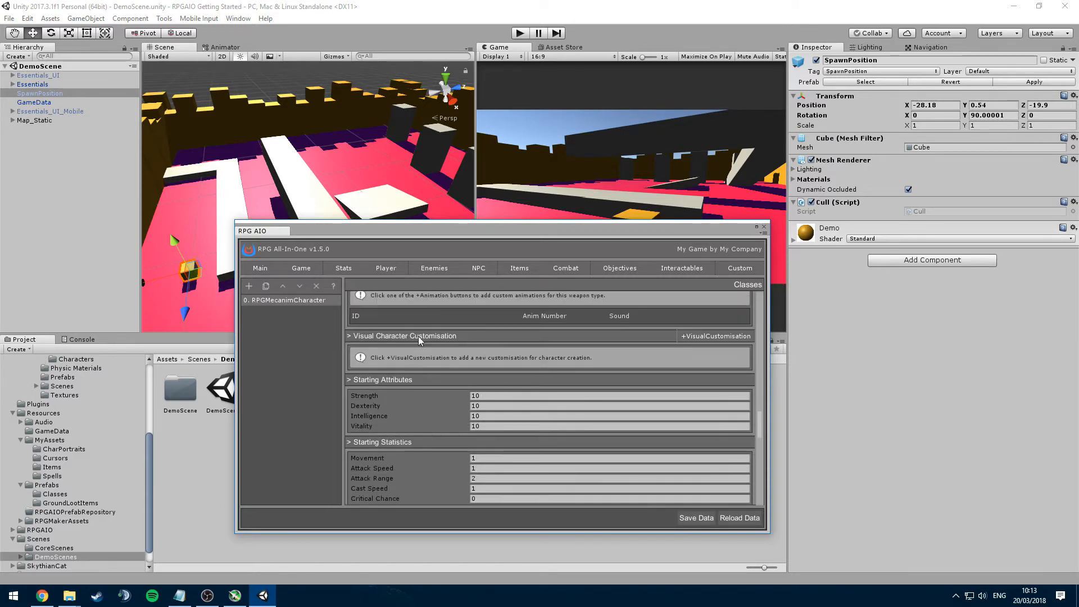
scroll(439, 361, down, 6)
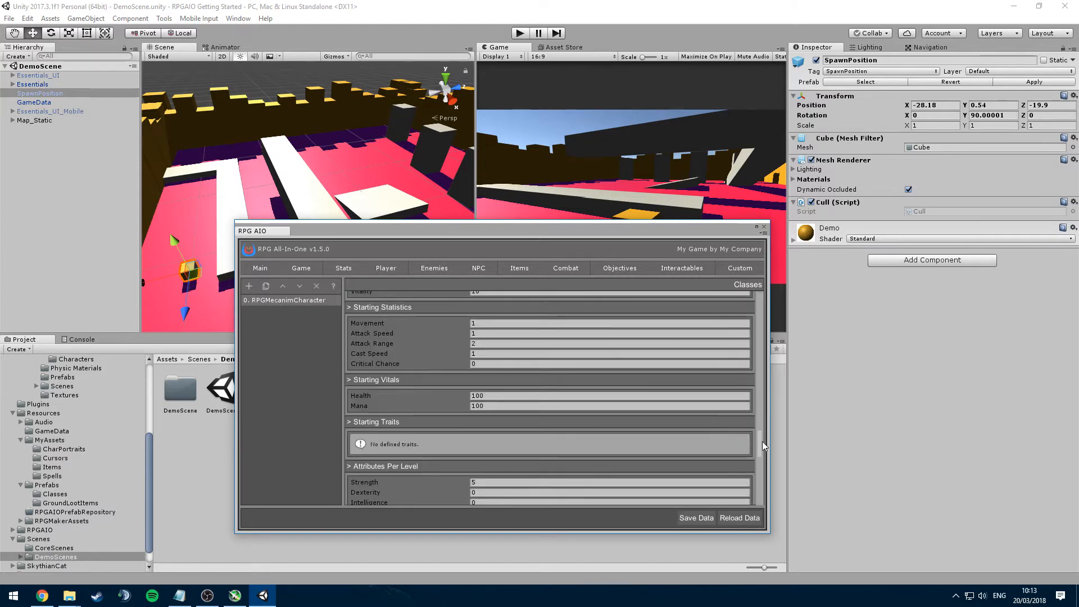
drag(762, 444, 749, 386)
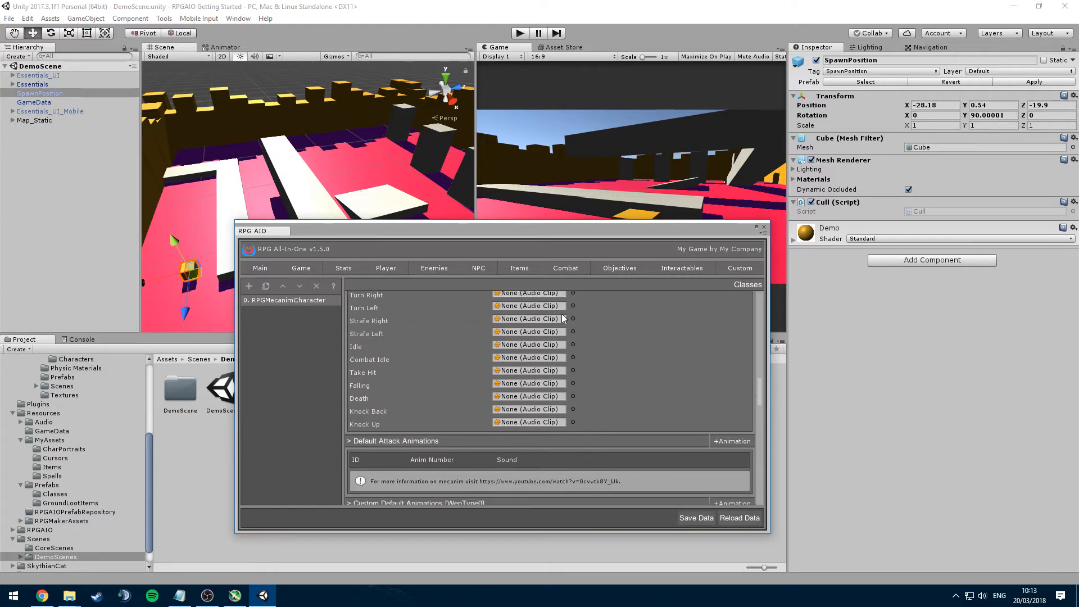
Spawn the class's Default character prefab into the scene and frame it in the Scene view
drag(415, 231, 393, 417)
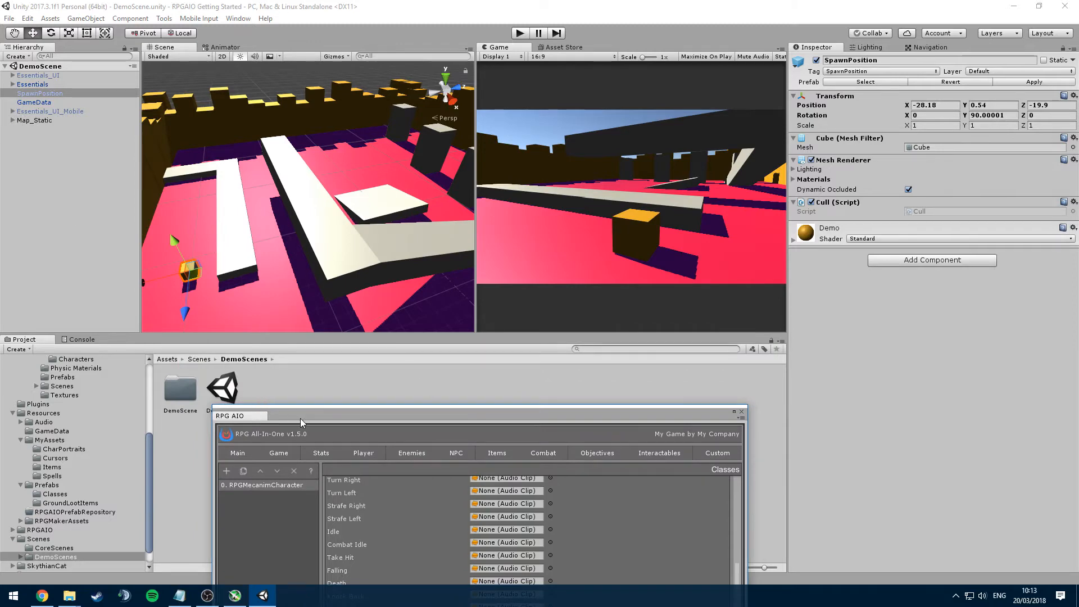
drag(301, 422, 287, 242)
drag(724, 394, 724, 323)
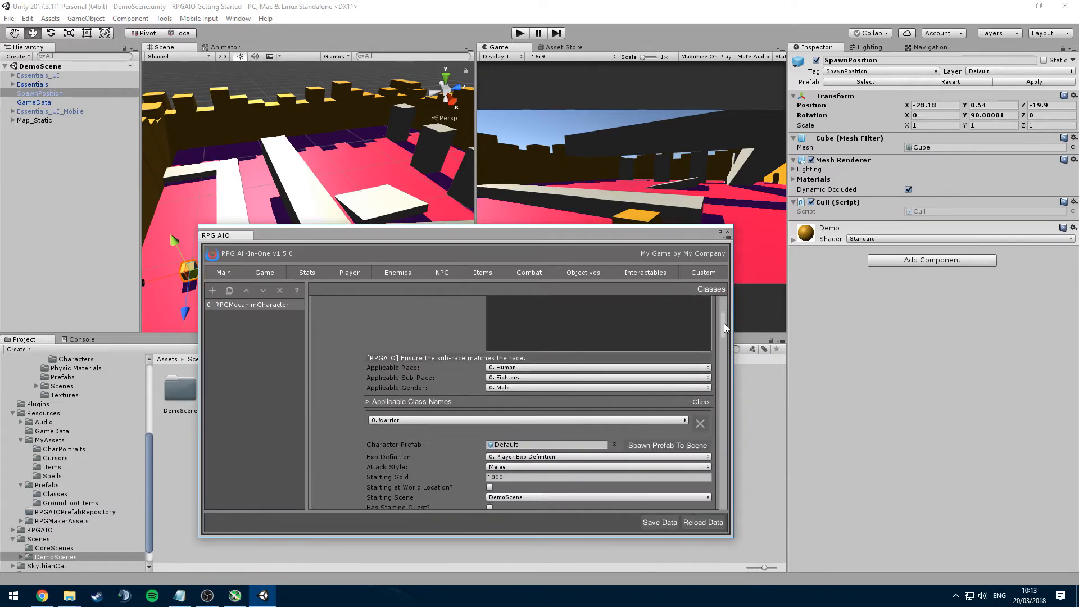
click(656, 446)
drag(518, 244, 511, 420)
double_click(39, 84)
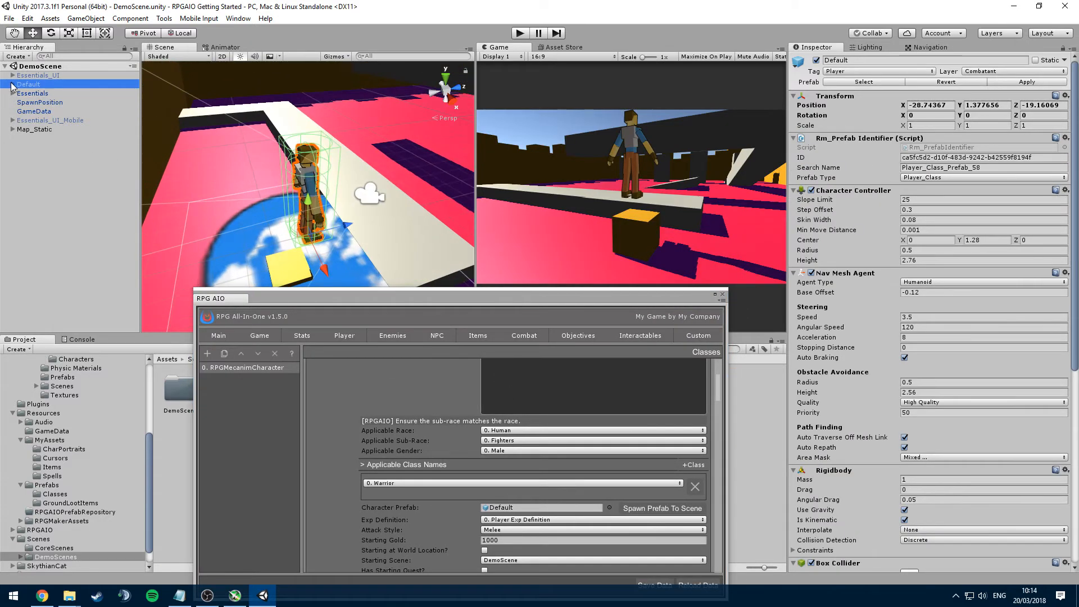
Clear the Animator controller assigned to the RPG-Character child of the Default prefab
click(13, 84)
click(48, 130)
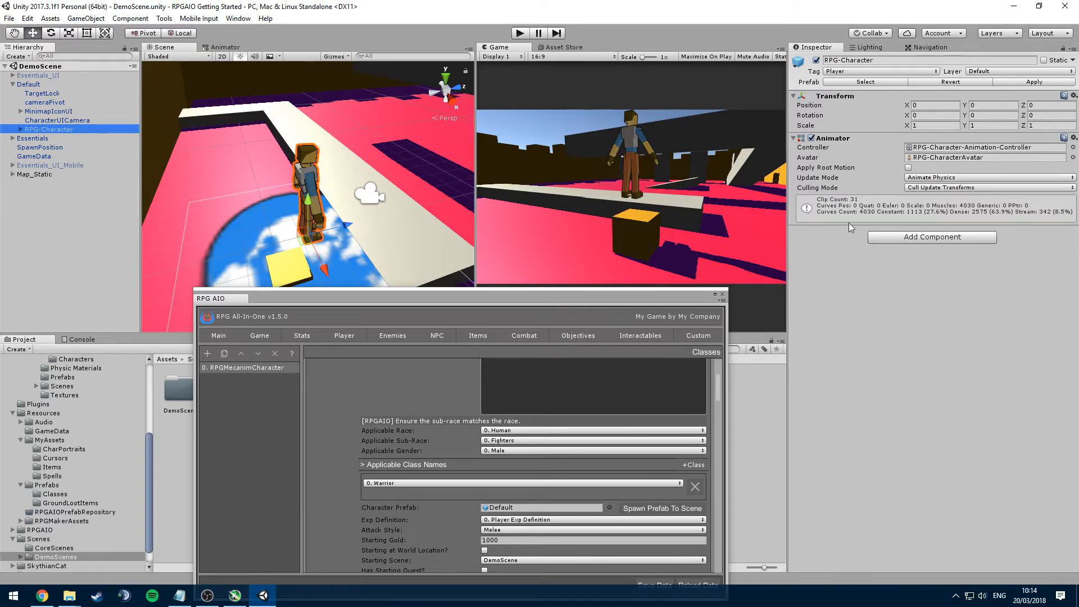
drag(671, 315, 699, 381)
click(1025, 148)
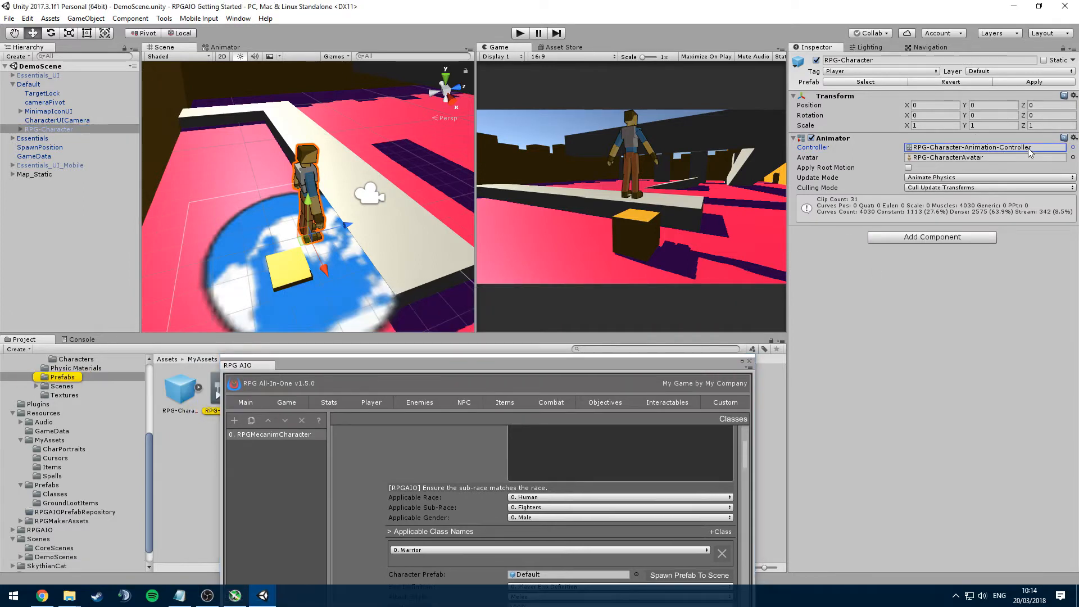
key(Delete)
Select the MecanimAnimatorController asset in the project's Templates folder
drag(498, 365, 547, 164)
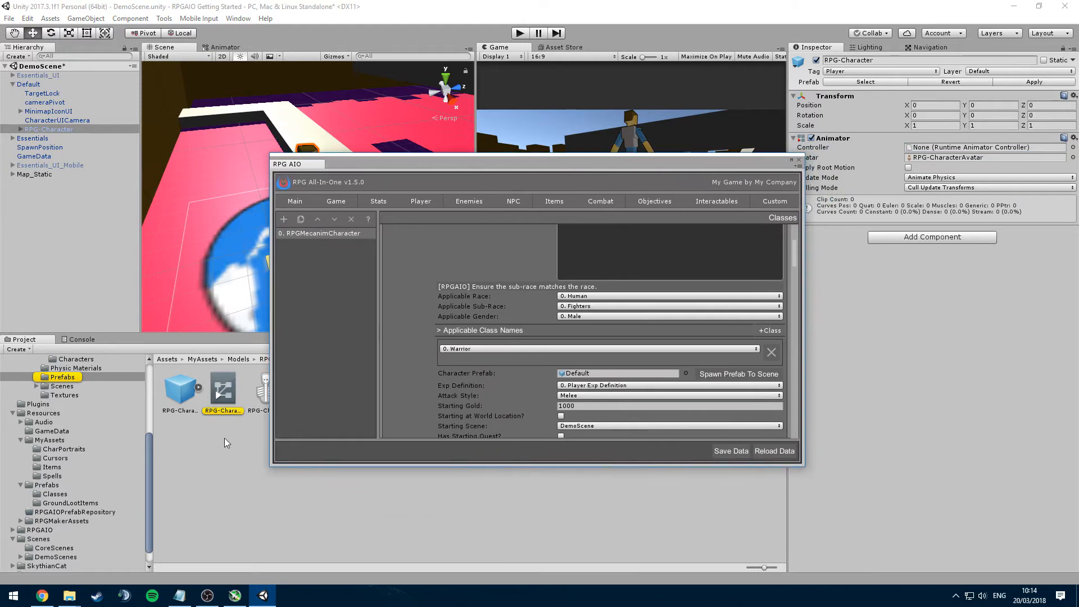
drag(149, 481, 147, 512)
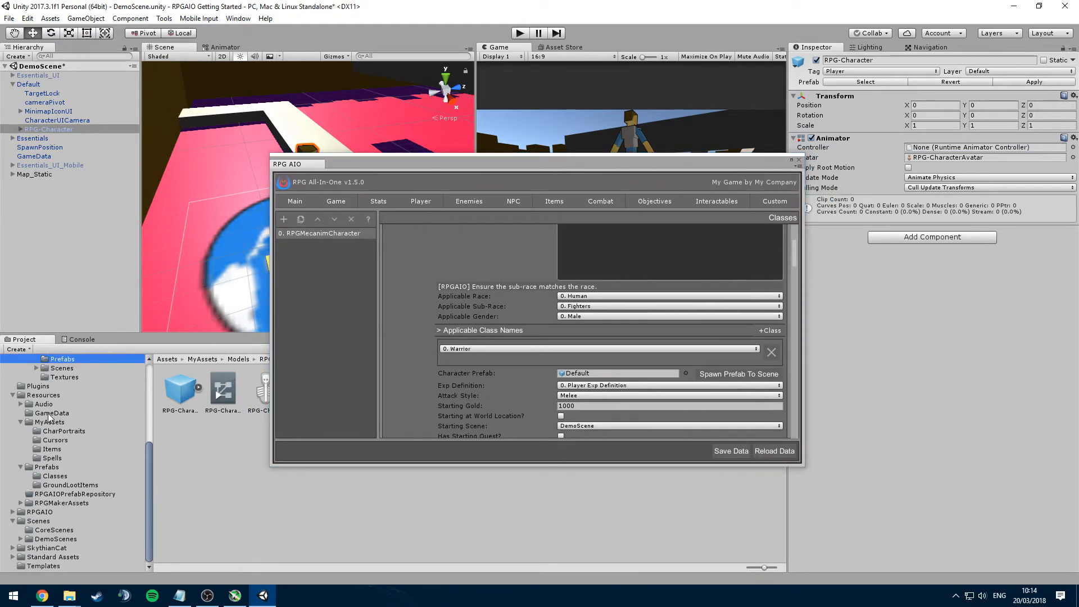
click(61, 503)
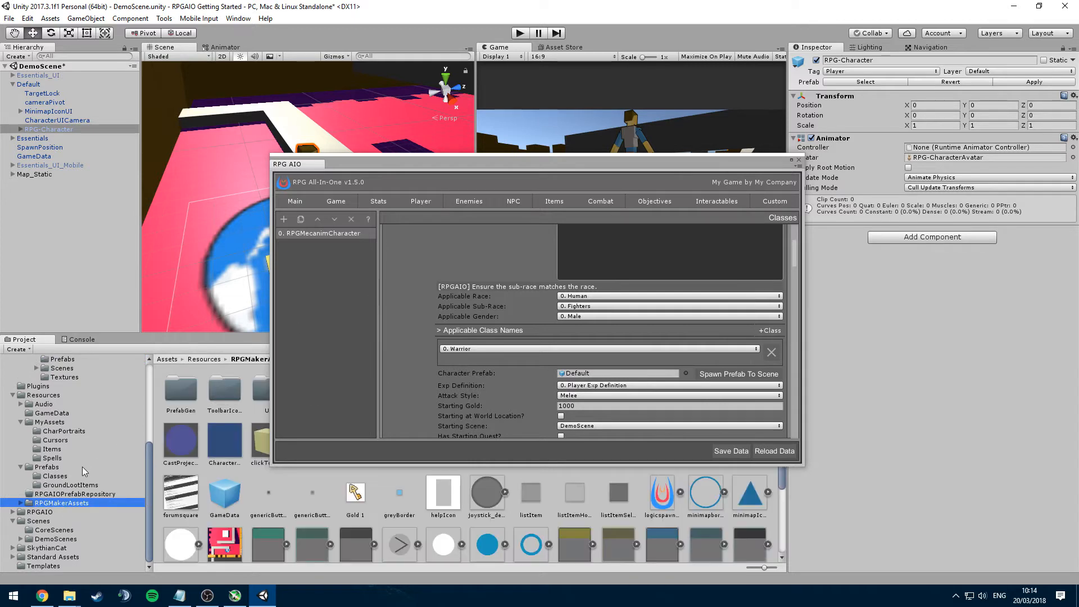
click(76, 566)
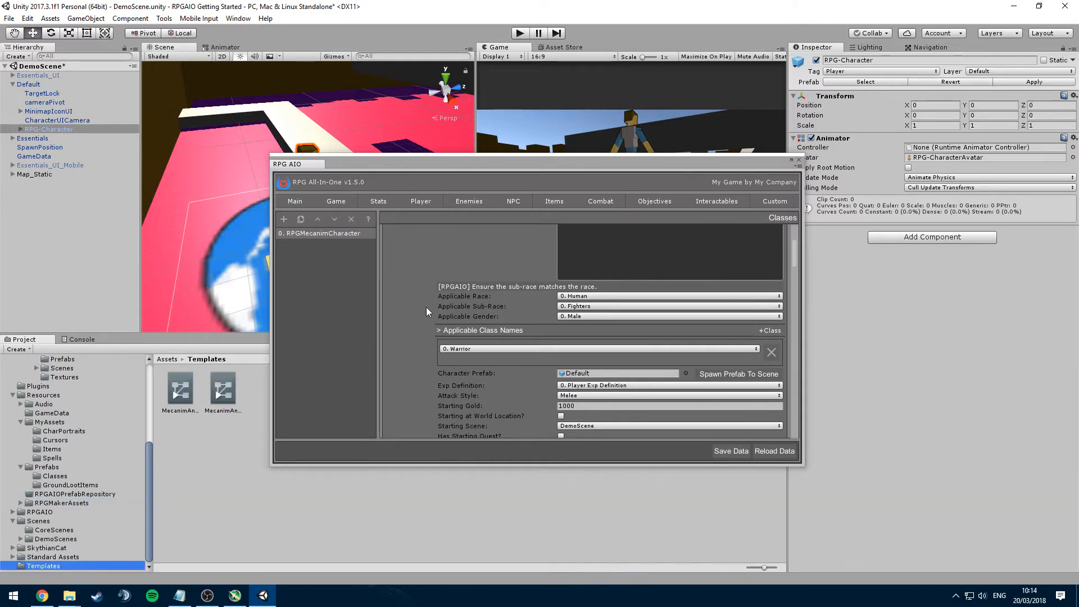
drag(412, 166, 509, 469)
click(181, 397)
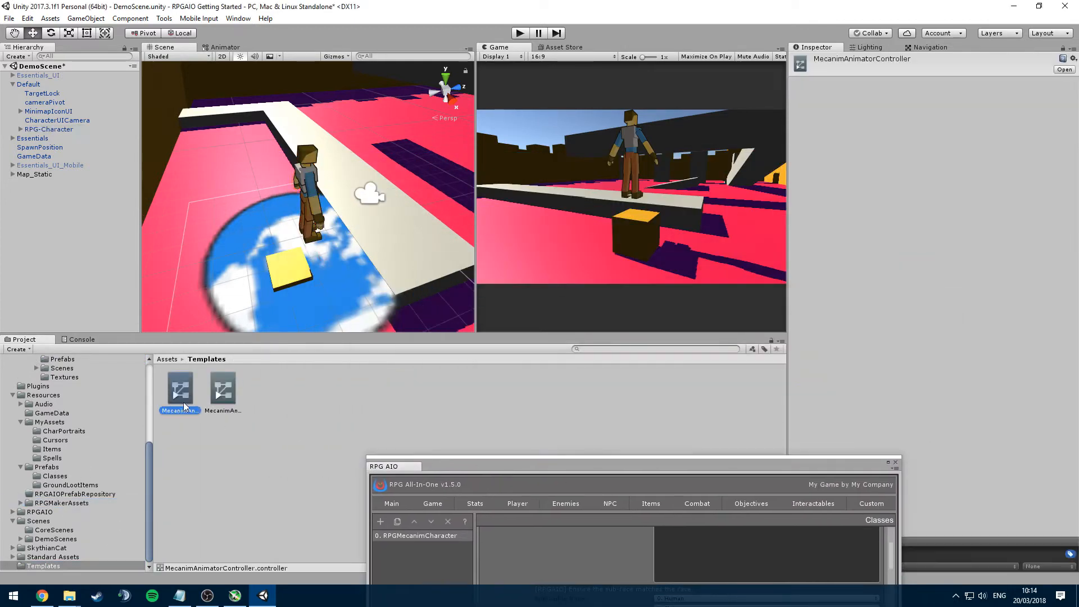
Duplicate the MecanimAnimatorController asset in the Templates folder and name the copy RPGMecanim
click(230, 400)
click(178, 396)
key(ctrl+d)
text(RPGMecanim)
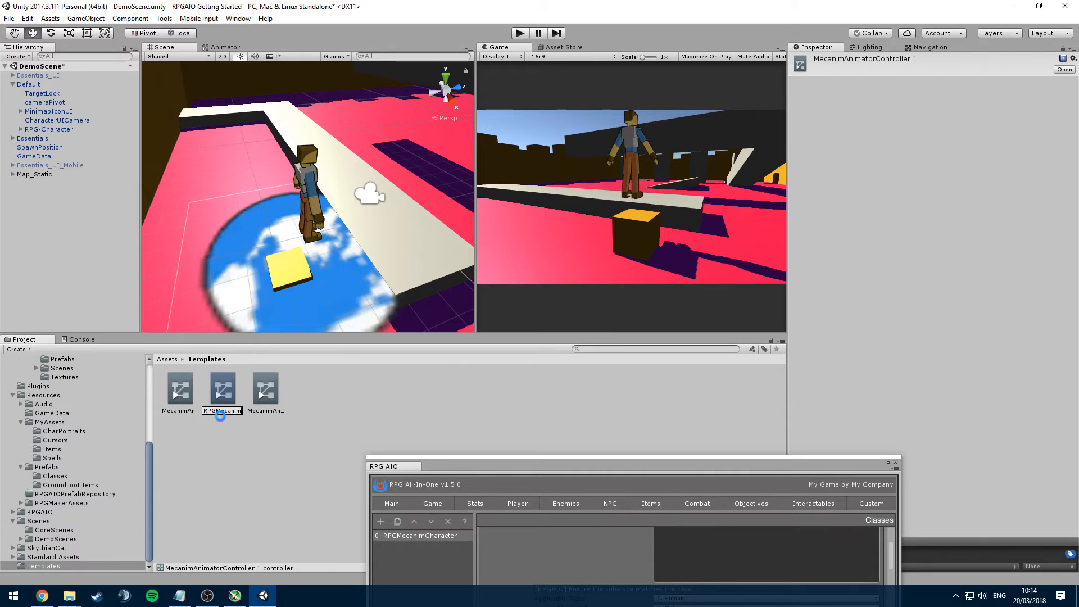
key(Return)
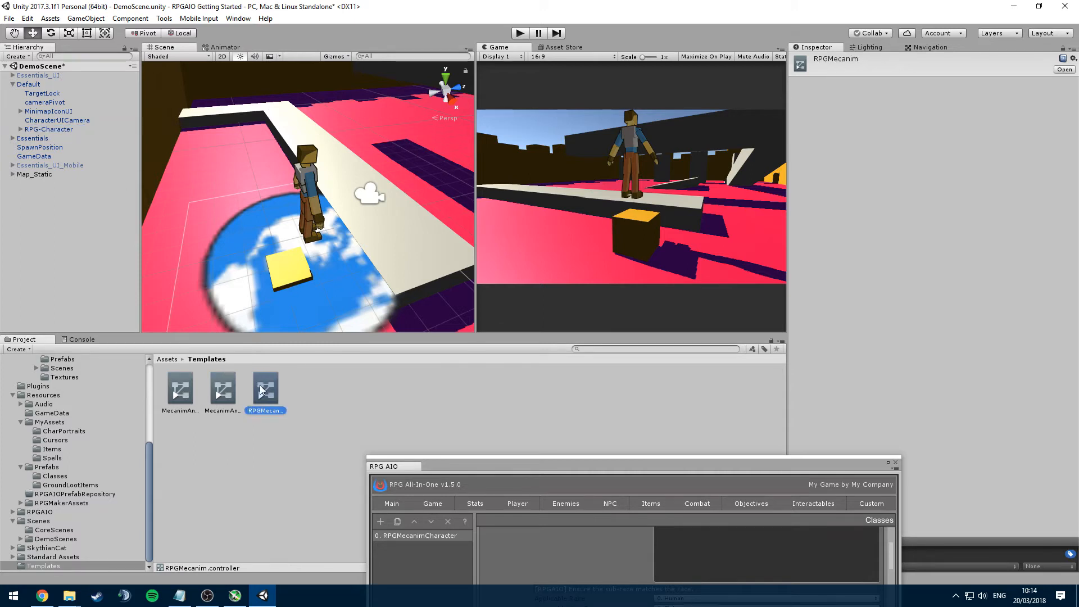
Assign the RPGMecanim controller to the Animator of RPG-Character and open that controller's state graph
click(45, 130)
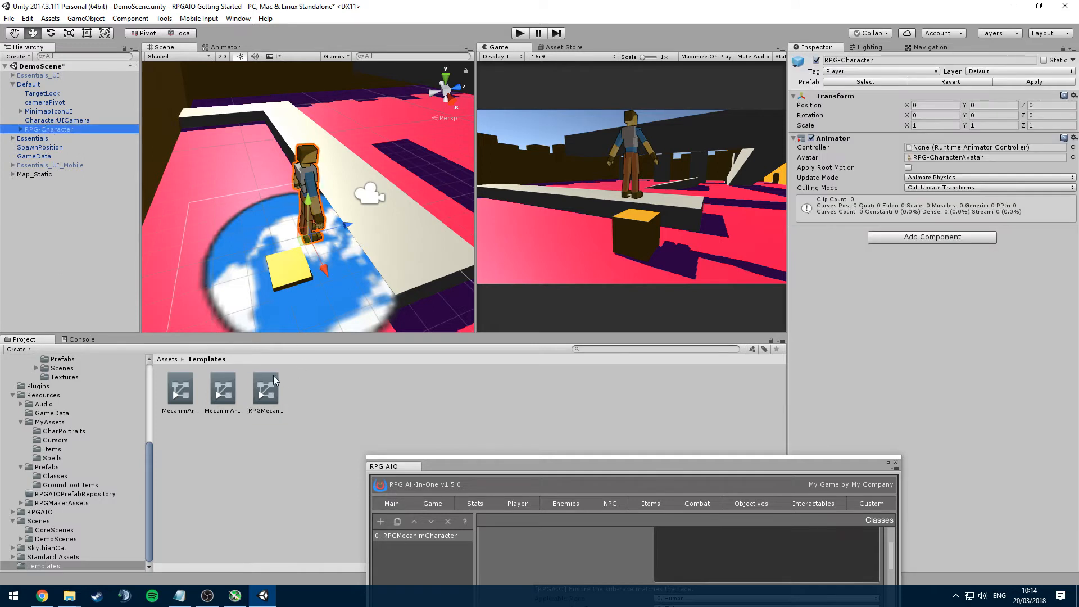
drag(273, 376, 932, 150)
double_click(928, 150)
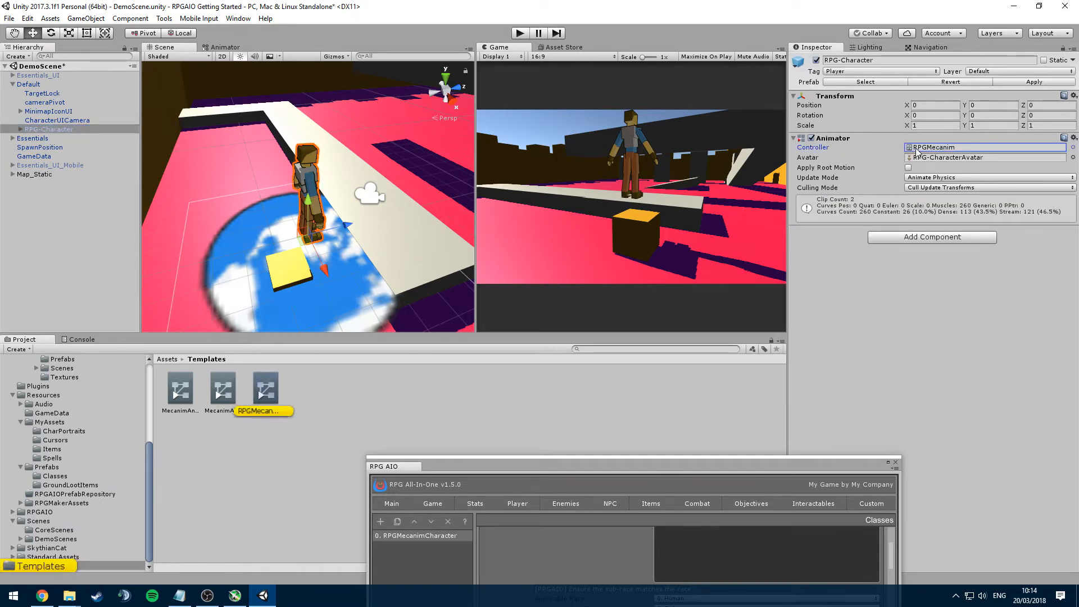
Open the Movement Tree state of the RPGMecanim controller's Base Layer and select its Blend Tree node
drag(475, 194, 606, 194)
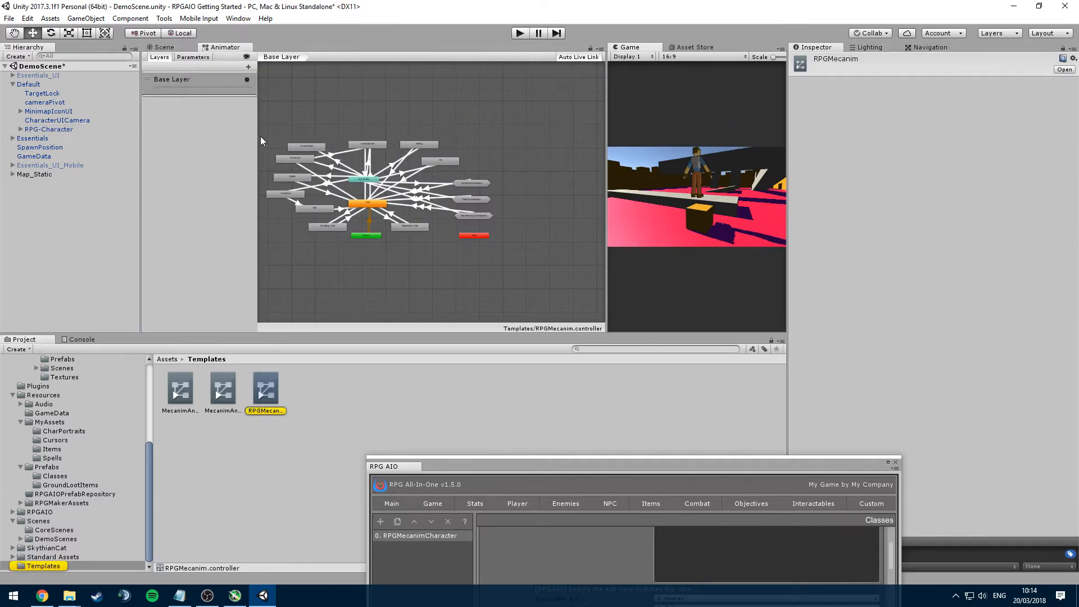
scroll(439, 250, up, 4)
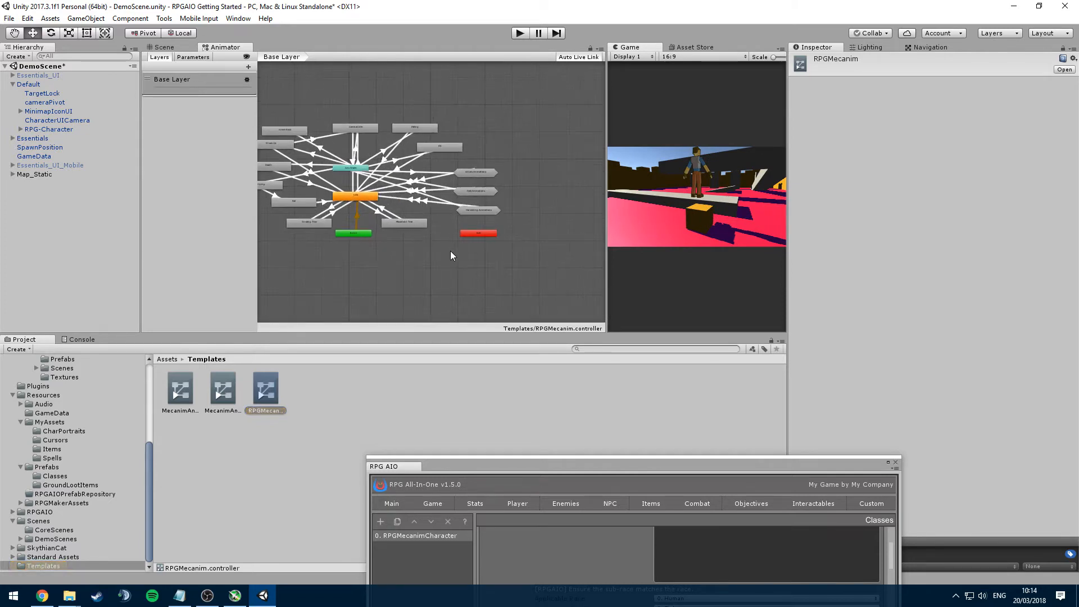
scroll(450, 250, up, 5)
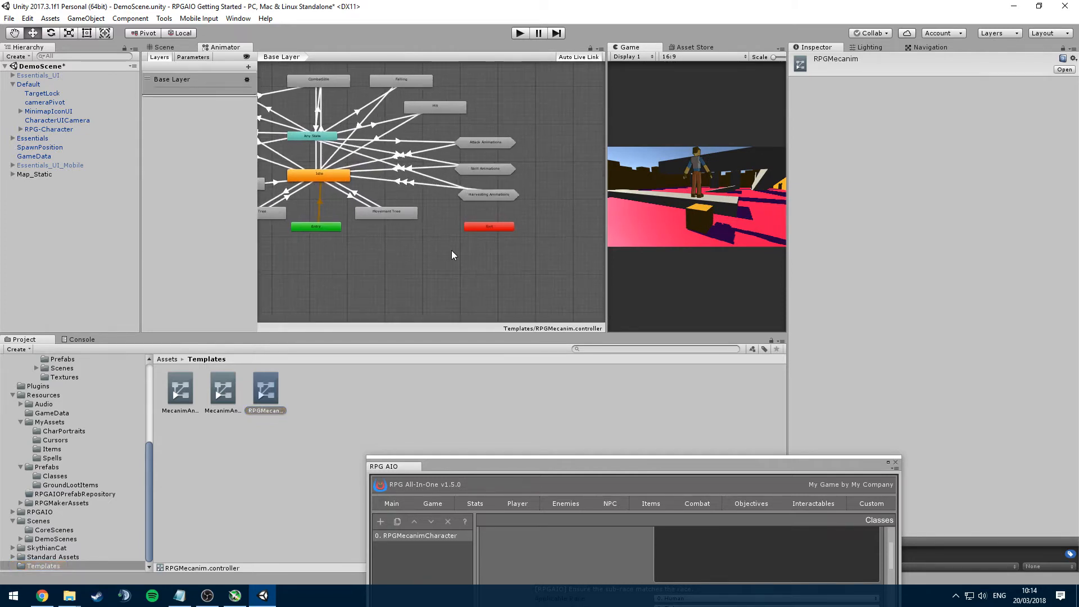
right_click(446, 243)
alt+drag(358, 228, 460, 284)
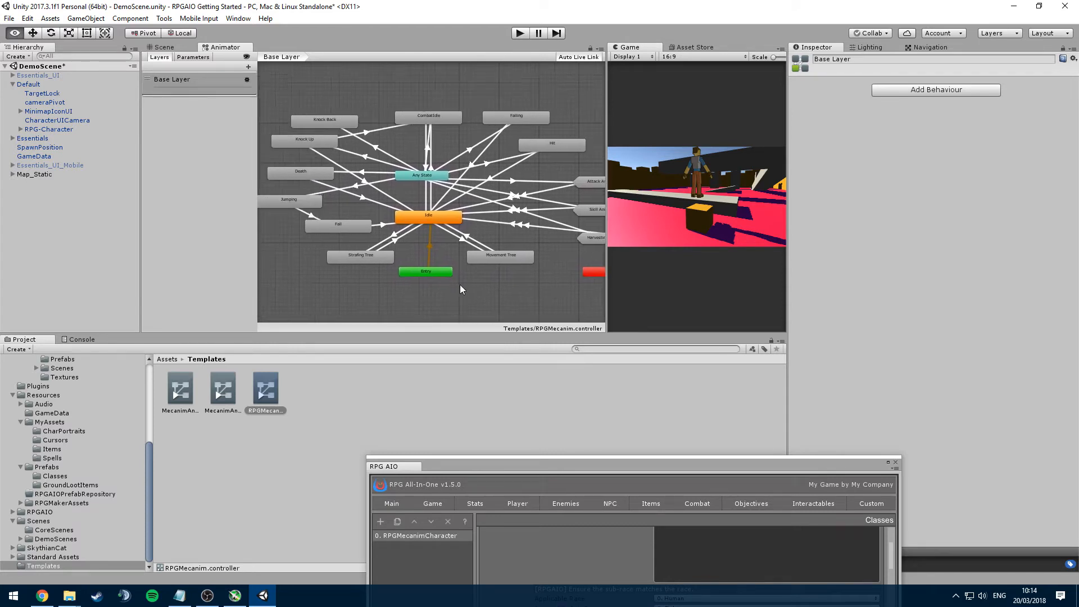
click(490, 262)
double_click(478, 259)
click(454, 197)
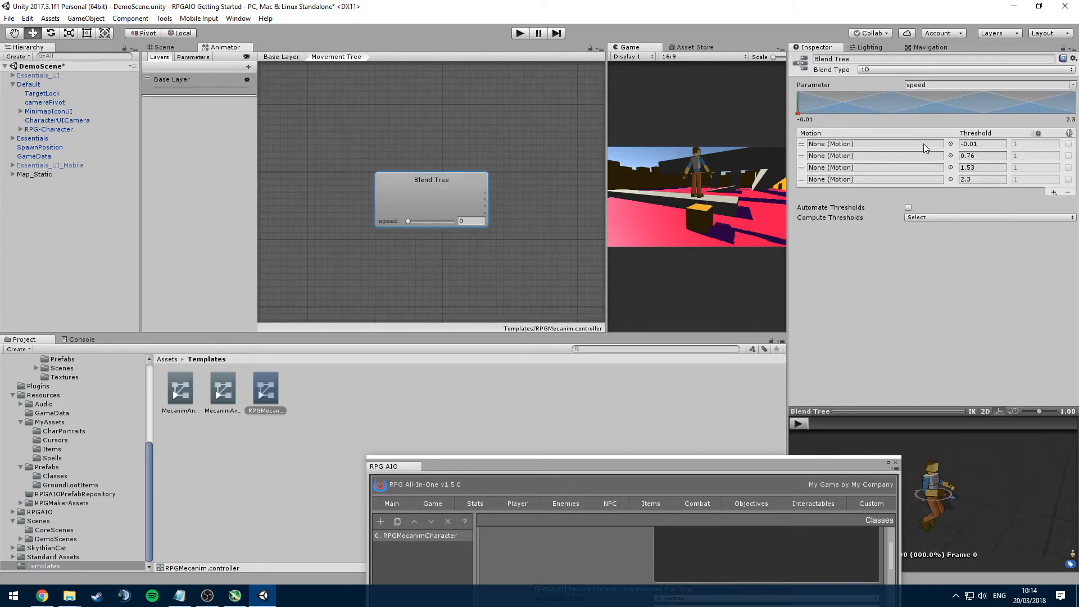
Check that Apply Root Motion is off in the Animator component of RPG-Character
drag(650, 462, 599, 414)
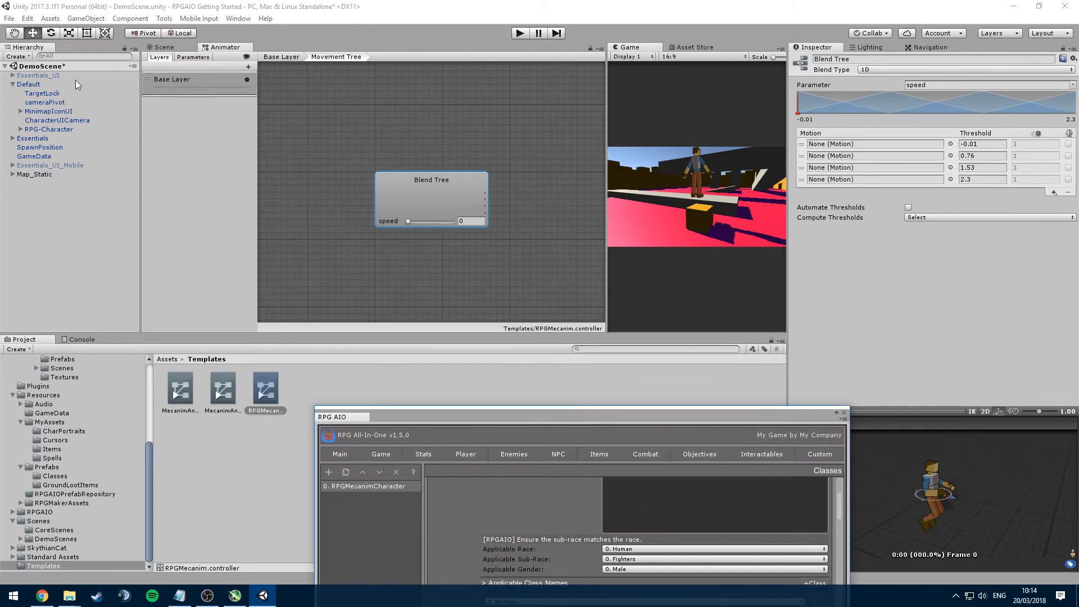
click(84, 129)
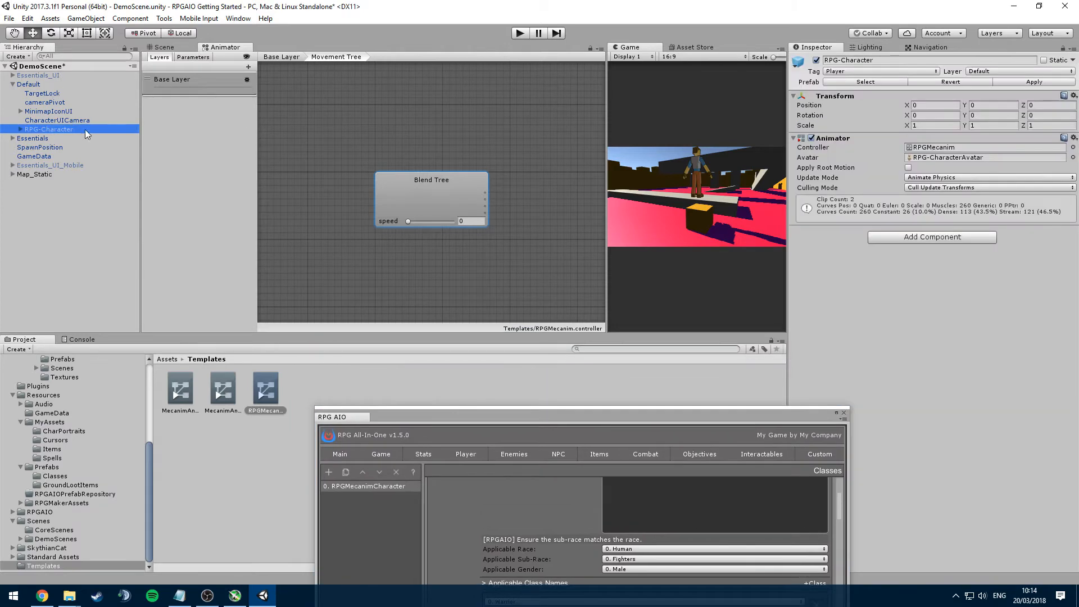
click(907, 167)
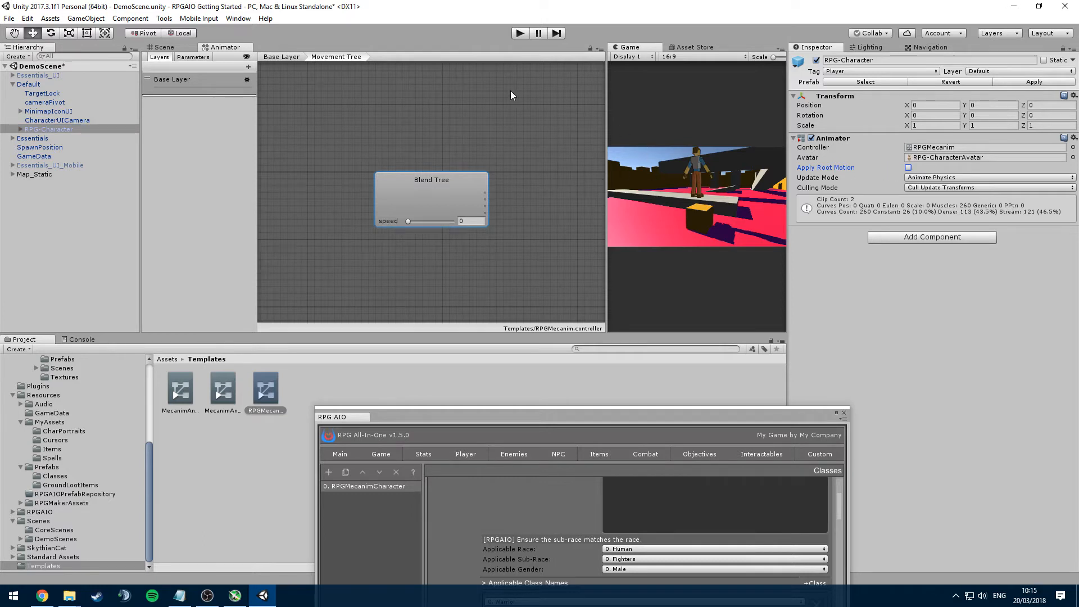
Assign Unarmed-Walk as the first motion of the Movement Tree's blend tree and set its speed to -1
click(439, 206)
click(950, 144)
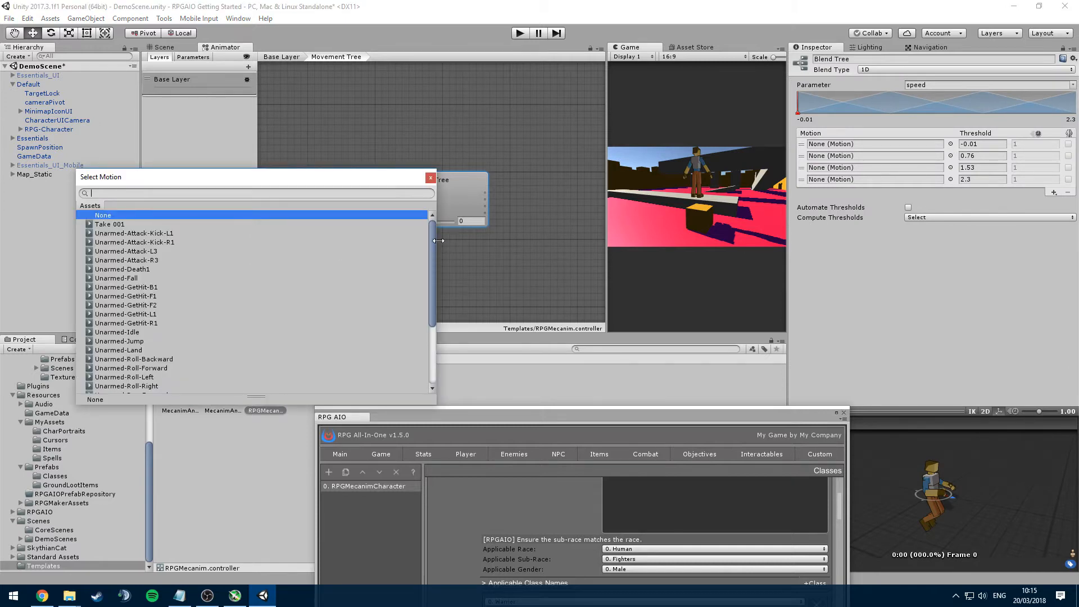
scroll(433, 248, down, 4)
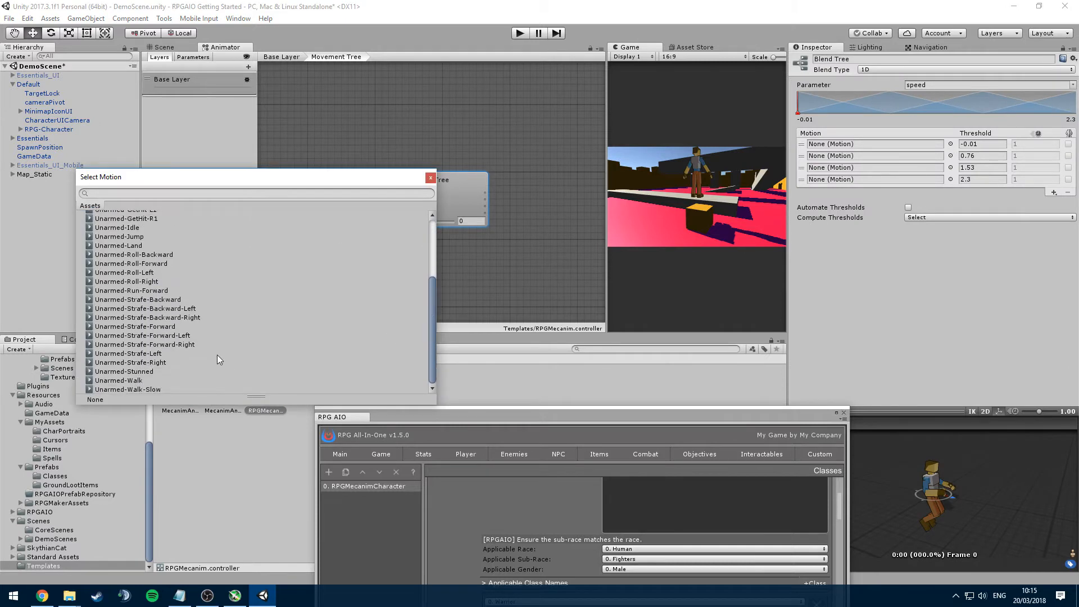
scroll(234, 336, up, 3)
scroll(230, 335, down, 3)
double_click(139, 382)
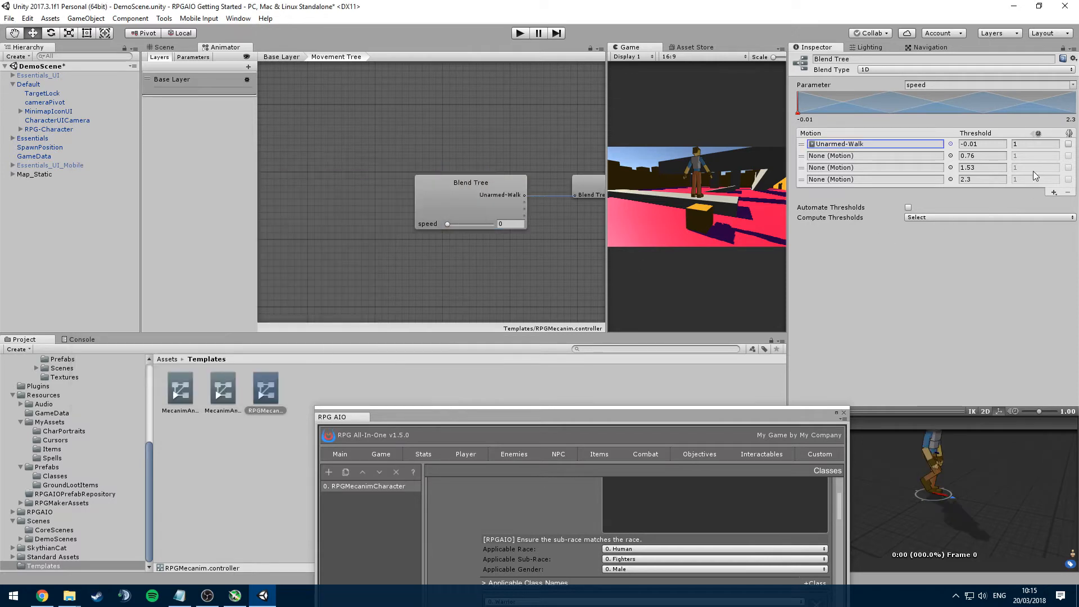
click(1036, 144)
text(-1)
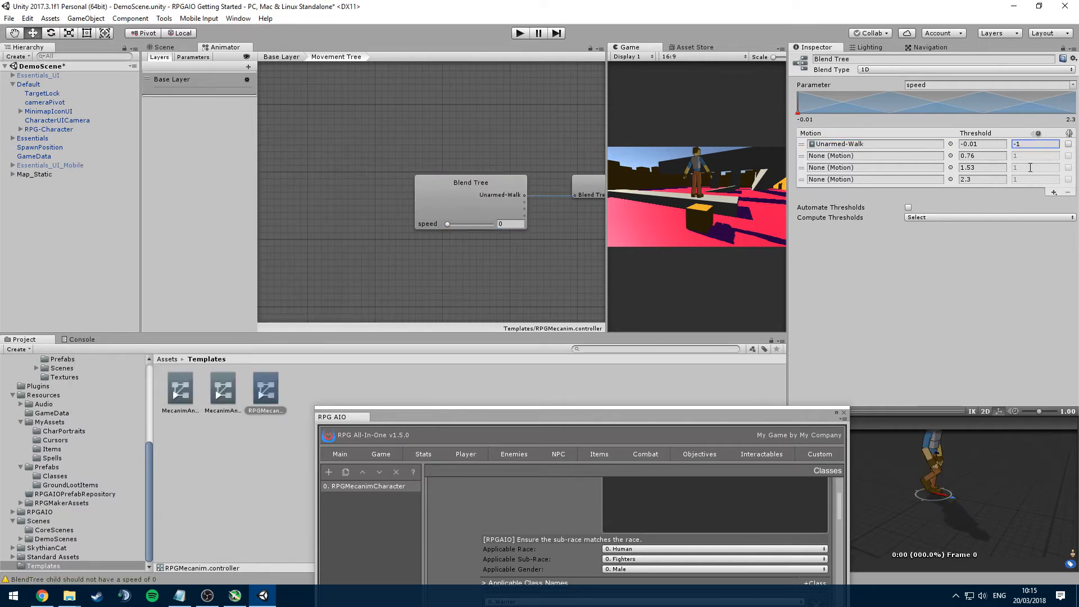
Assign Unarmed-Walk as the blend tree's second motion, at threshold 0.76
click(950, 156)
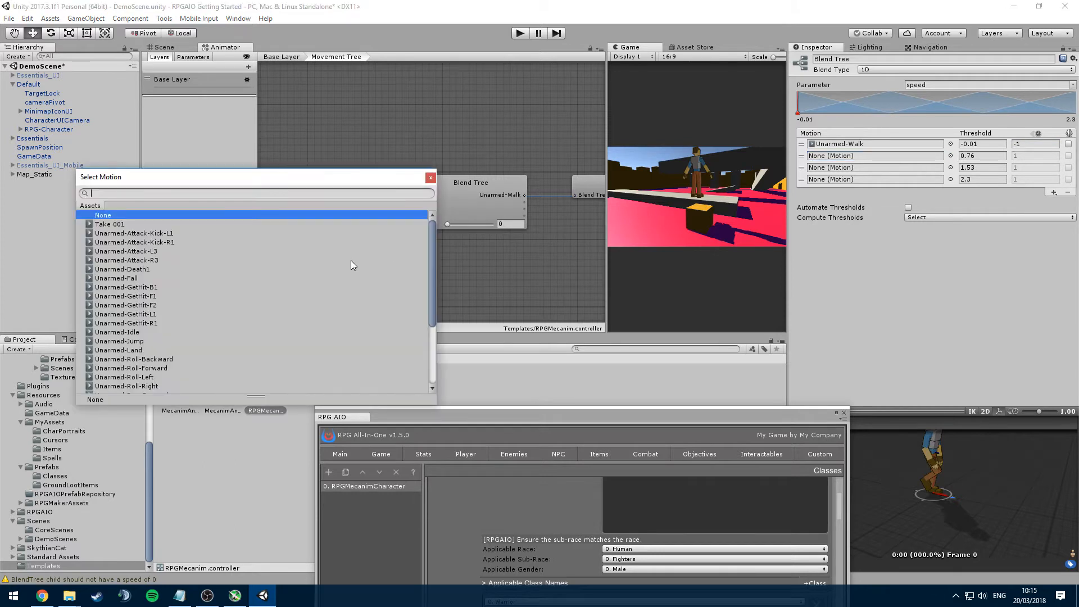
drag(434, 267, 377, 338)
double_click(146, 380)
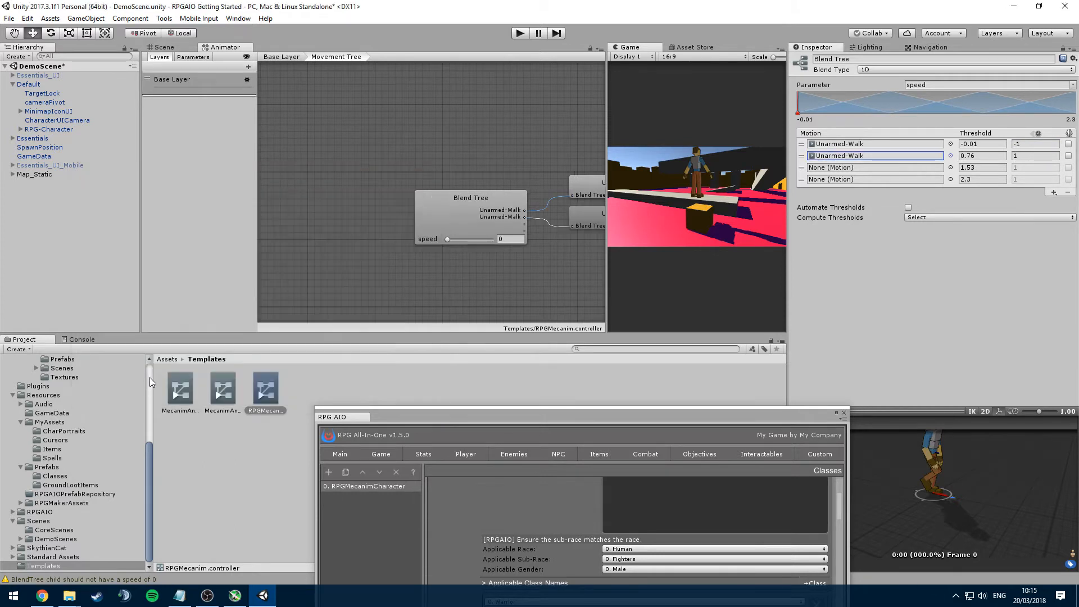
Assign Unarmed-Run-Forward as the third and fourth motions of the blend tree
click(950, 168)
text(run)
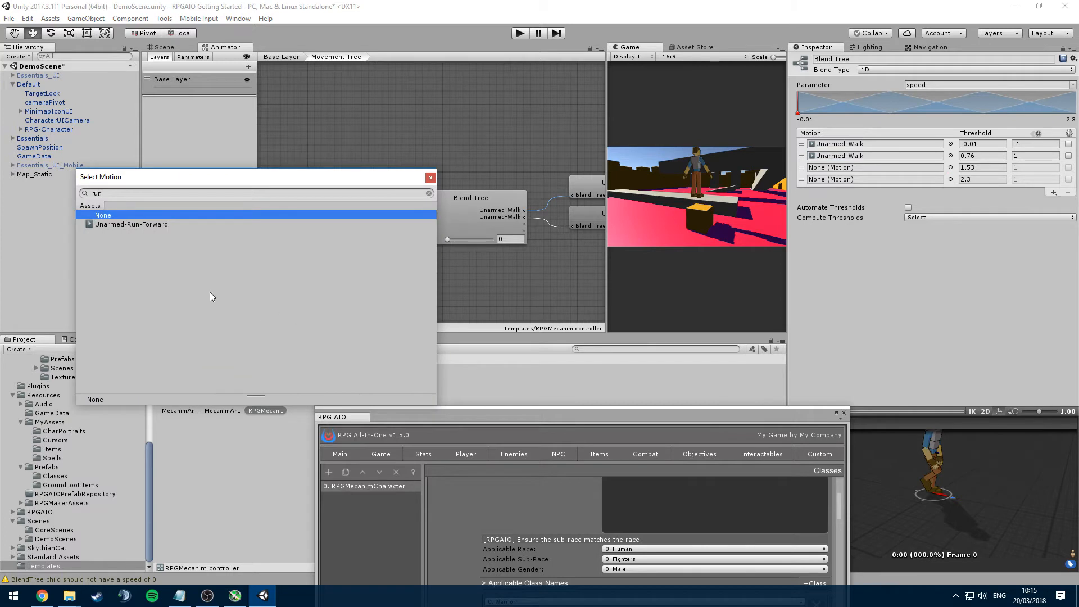
click(150, 225)
click(150, 225)
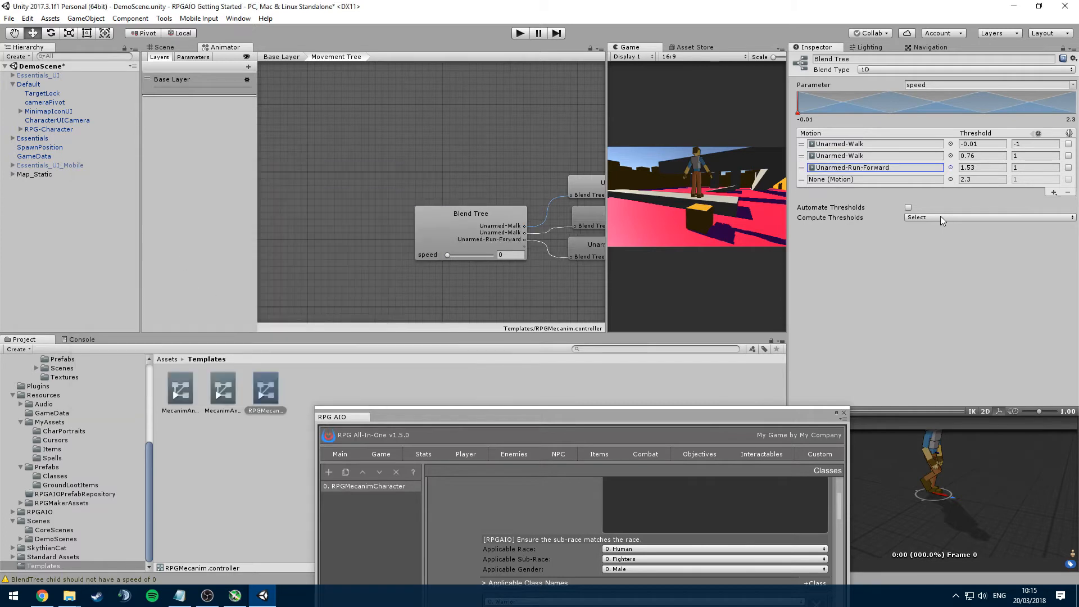
click(950, 180)
drag(430, 297, 428, 363)
double_click(152, 290)
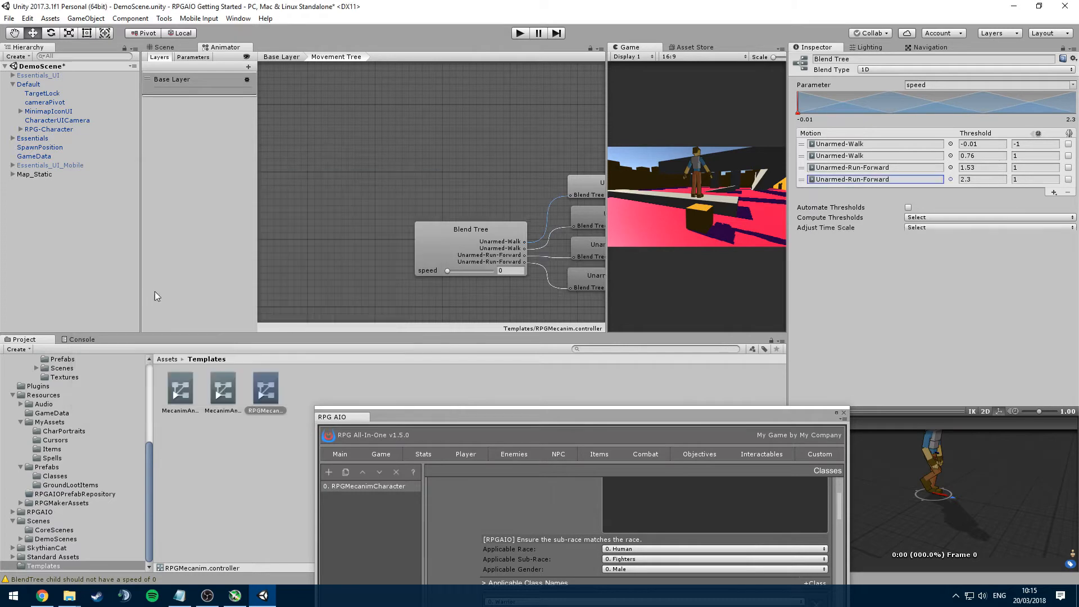
click(1013, 178)
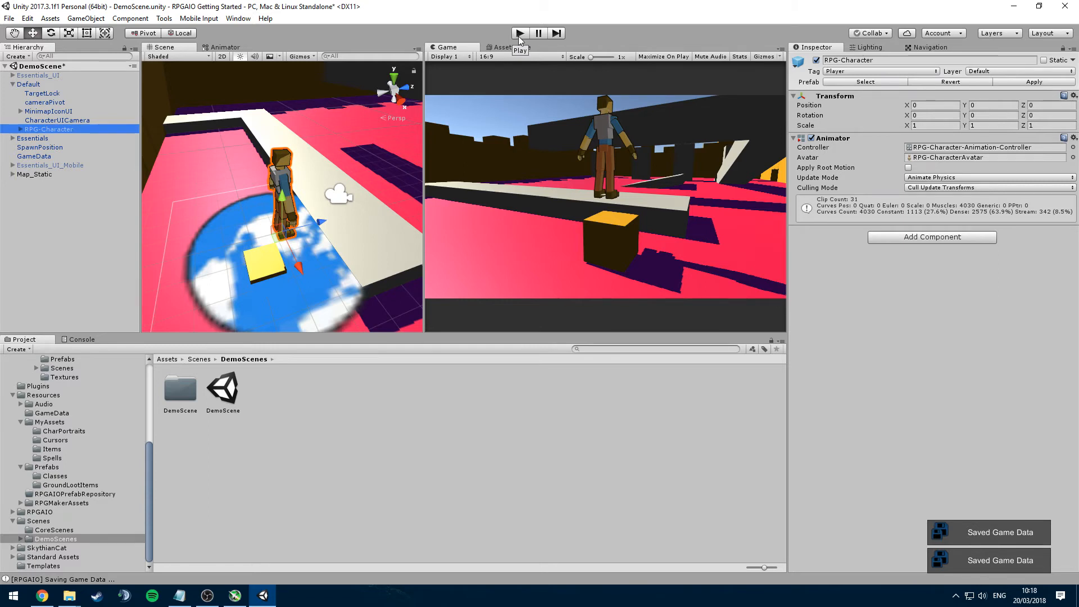
Run DemoScene in play mode, check the Console for errors, and stop the play test
click(520, 33)
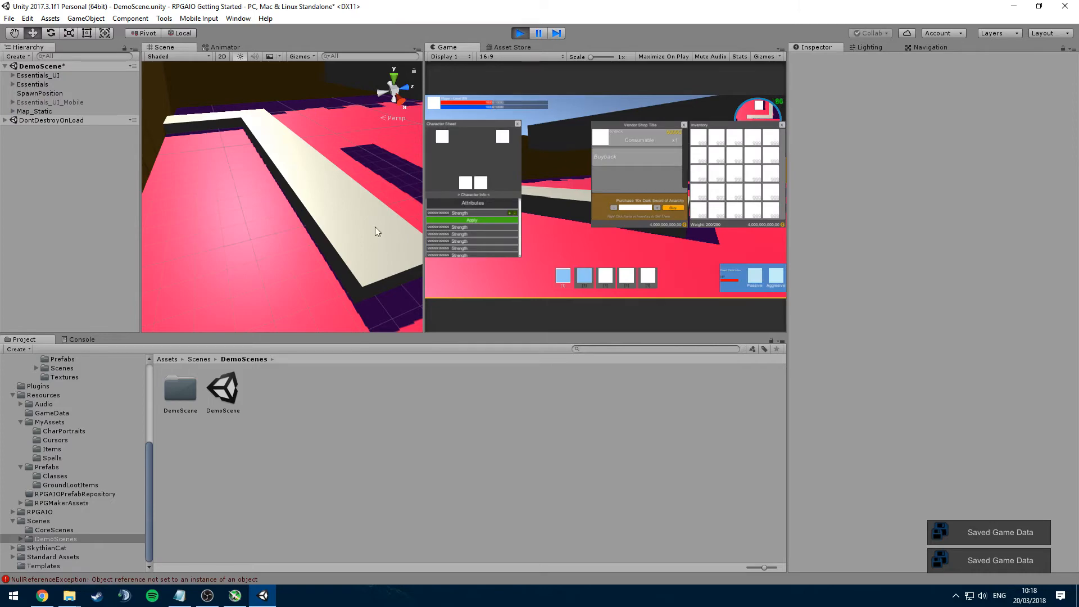
click(79, 340)
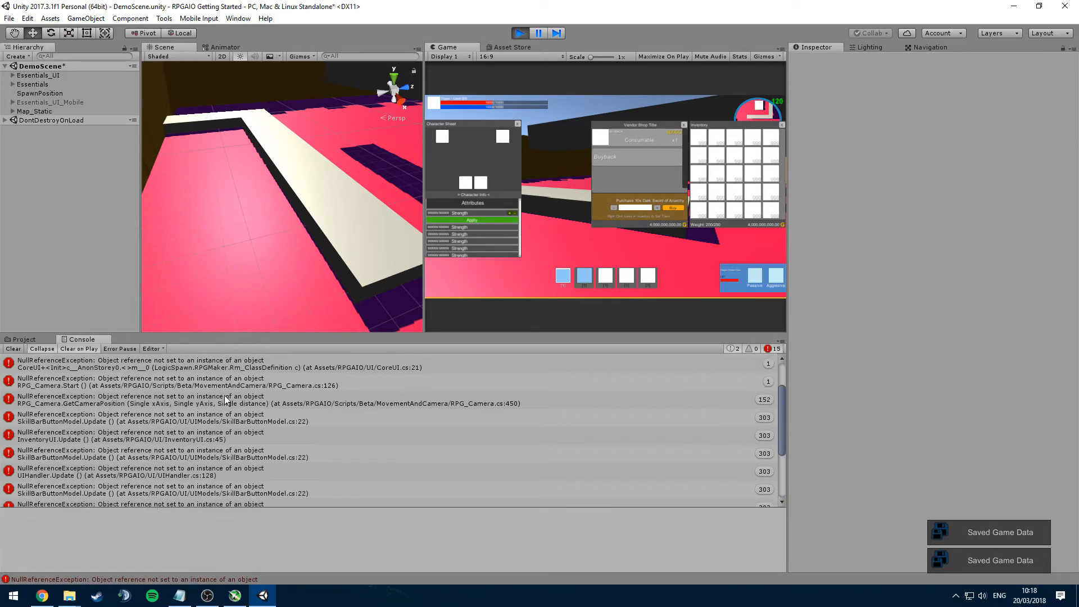
click(36, 340)
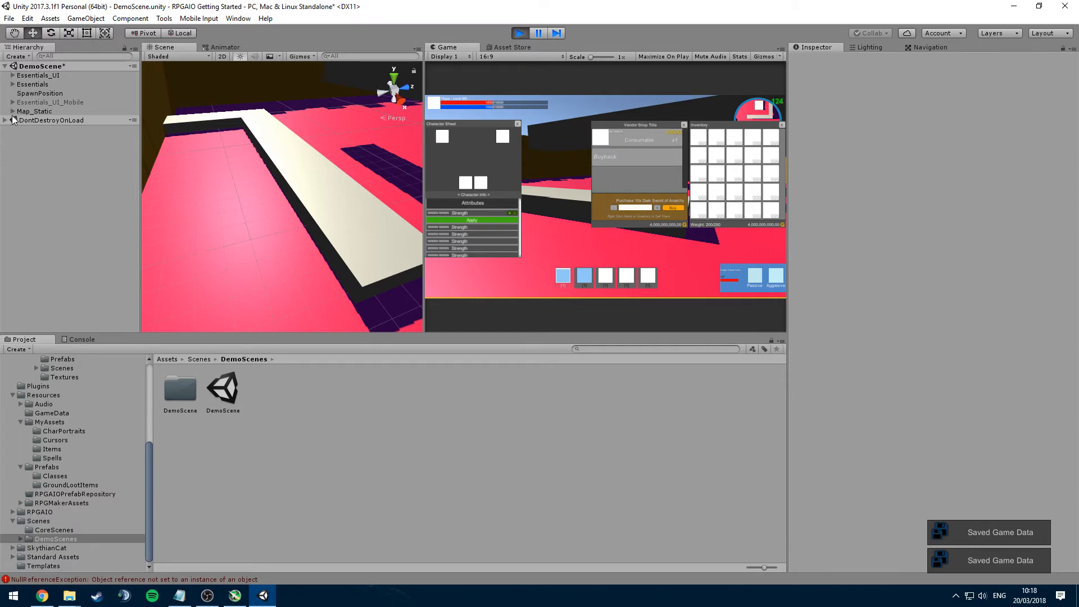
click(521, 34)
Check which tags are assigned to RPG-Character and to its Default parent object
click(60, 130)
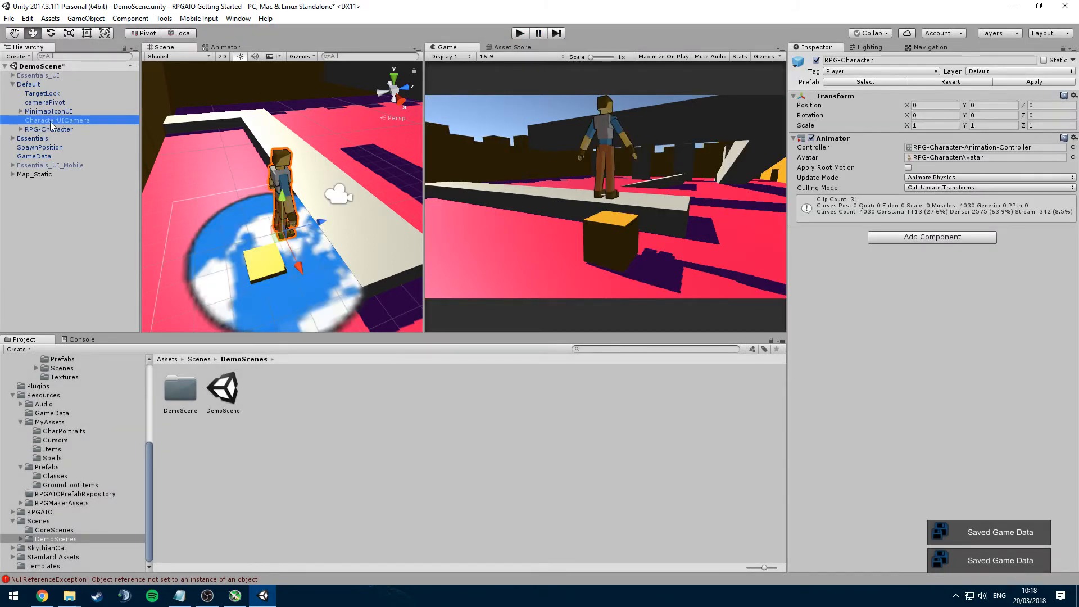
click(831, 72)
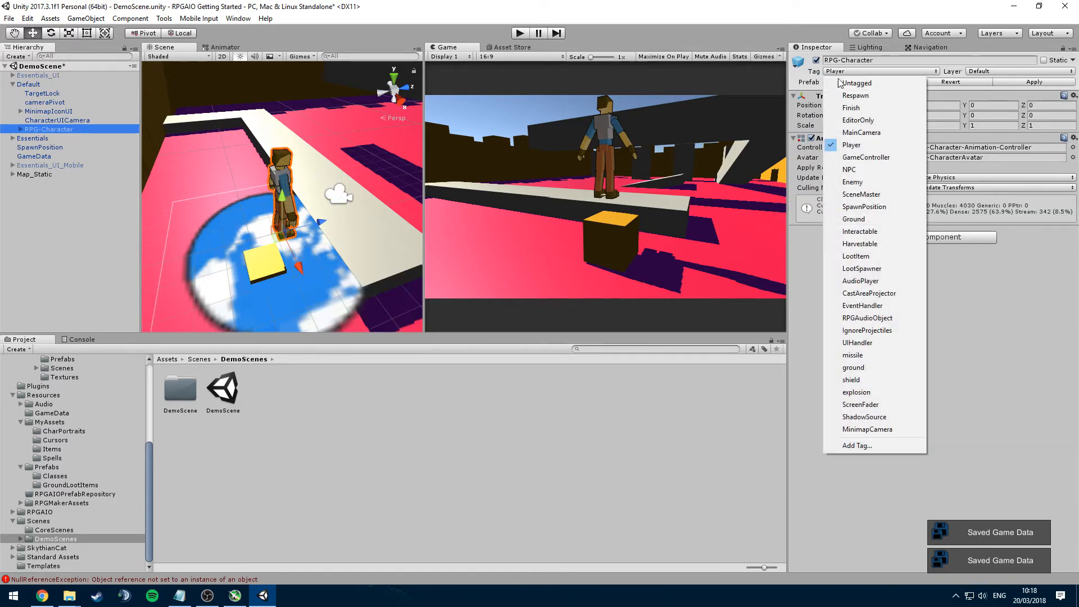
click(880, 146)
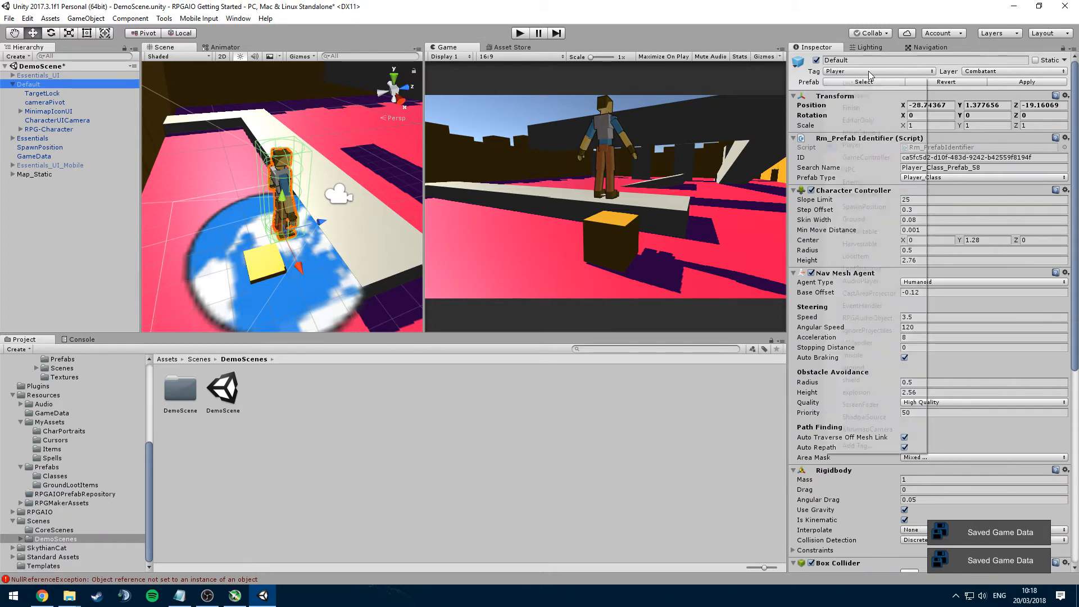
click(869, 75)
click(371, 97)
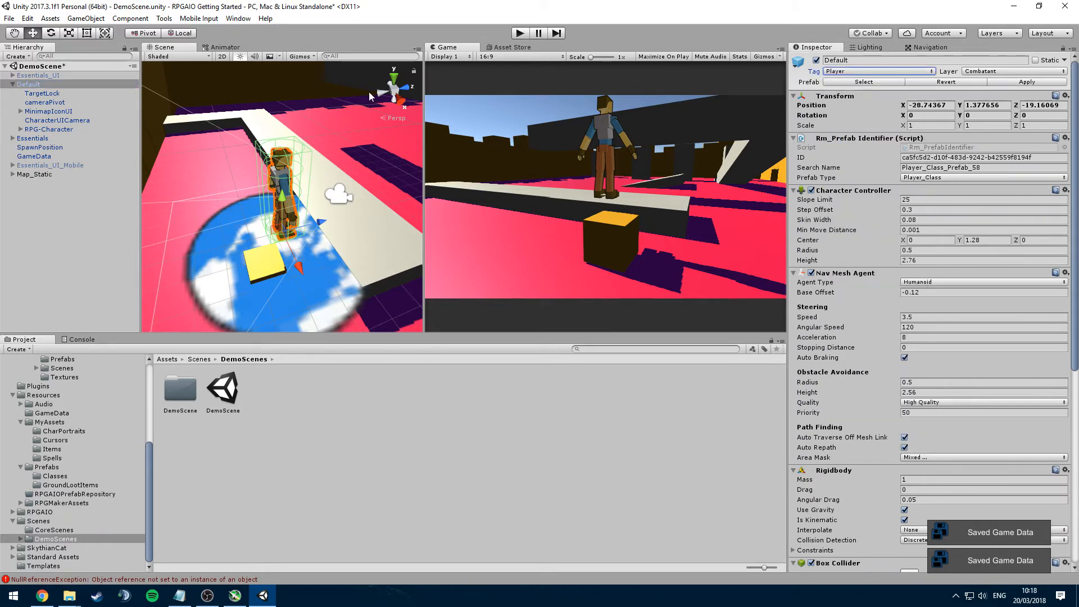
click(32, 88)
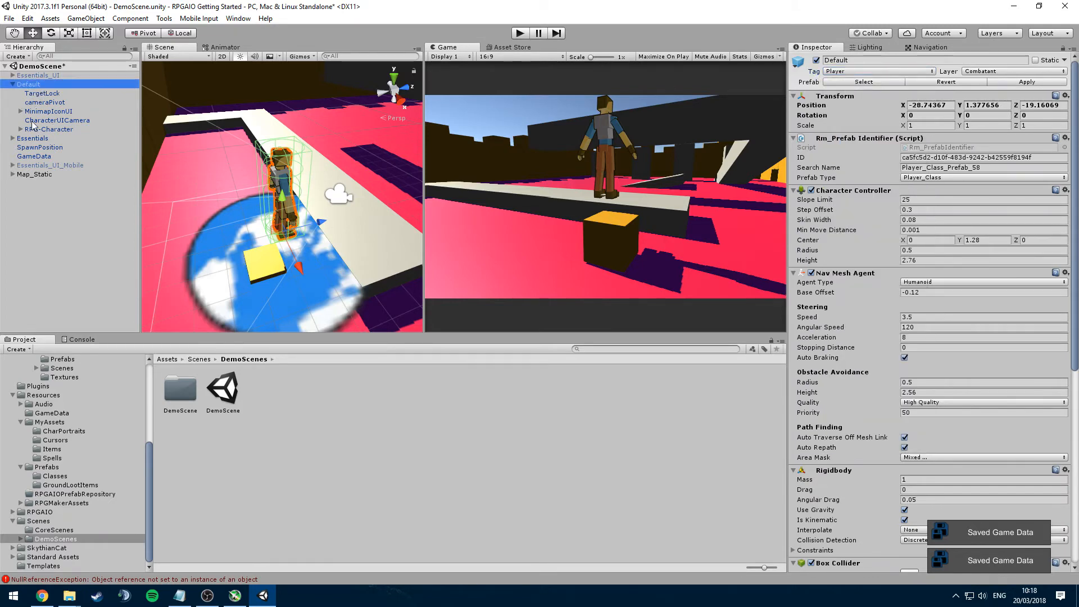
Set the tag of RPG-Character to Untagged and apply the change to the prefab
click(50, 129)
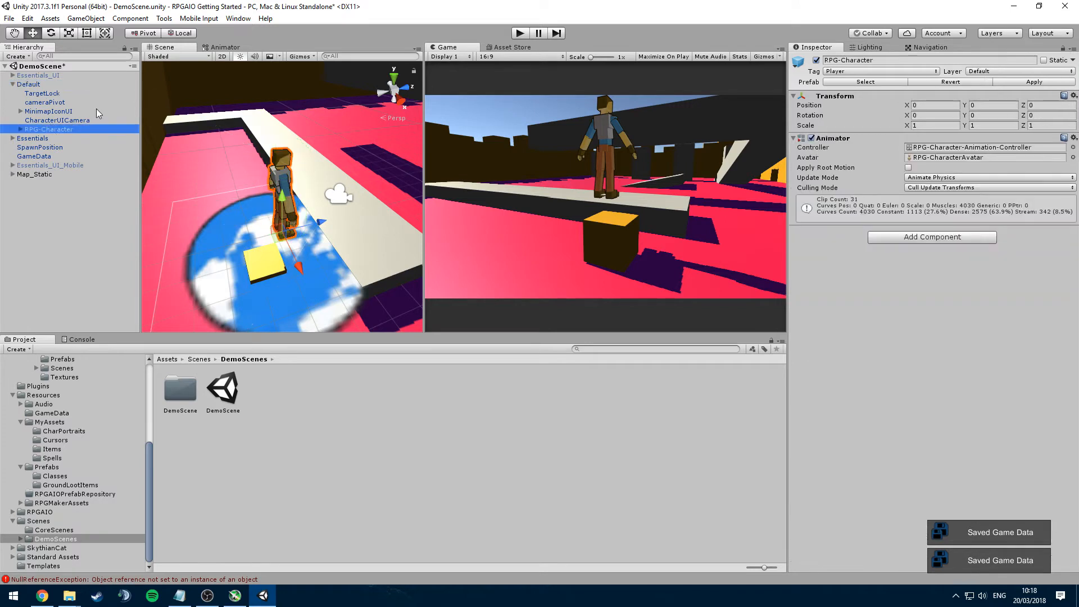
click(848, 71)
click(848, 76)
click(1002, 83)
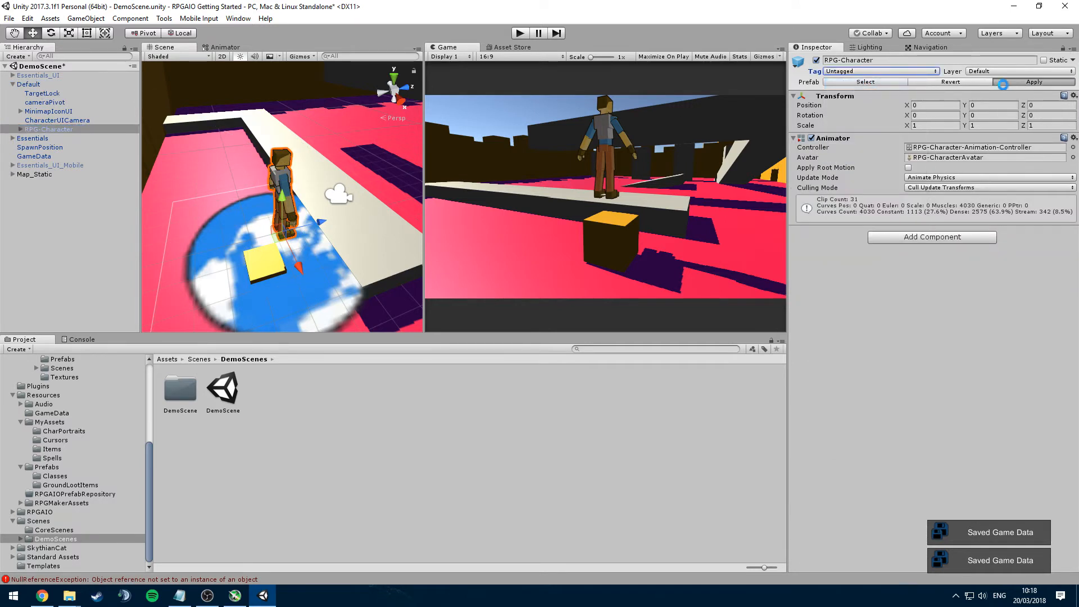
Verify that the Default parent object is tagged Player
click(54, 85)
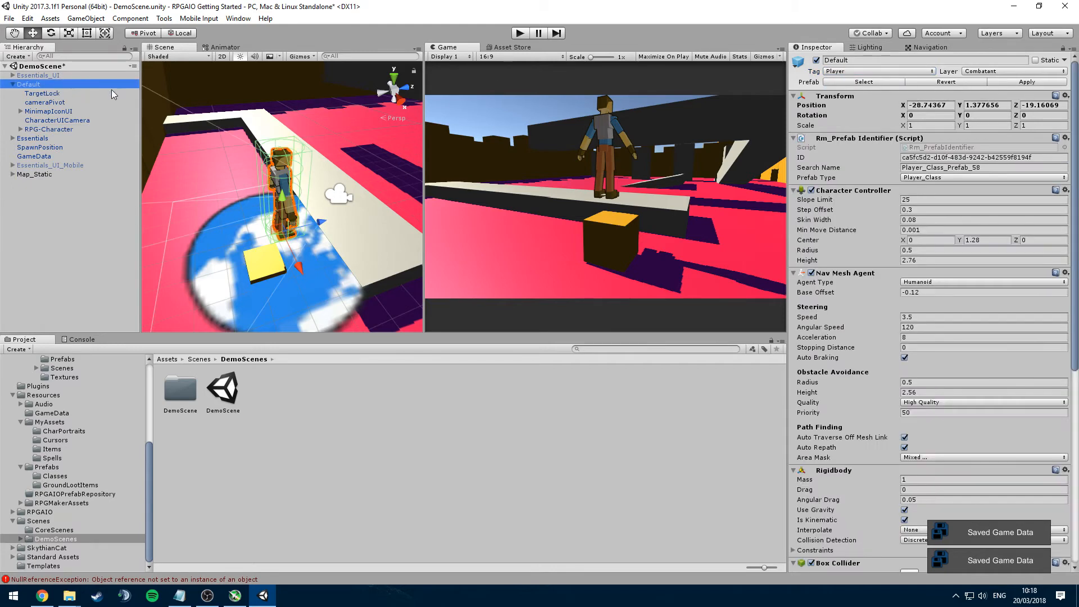
click(832, 71)
click(810, 76)
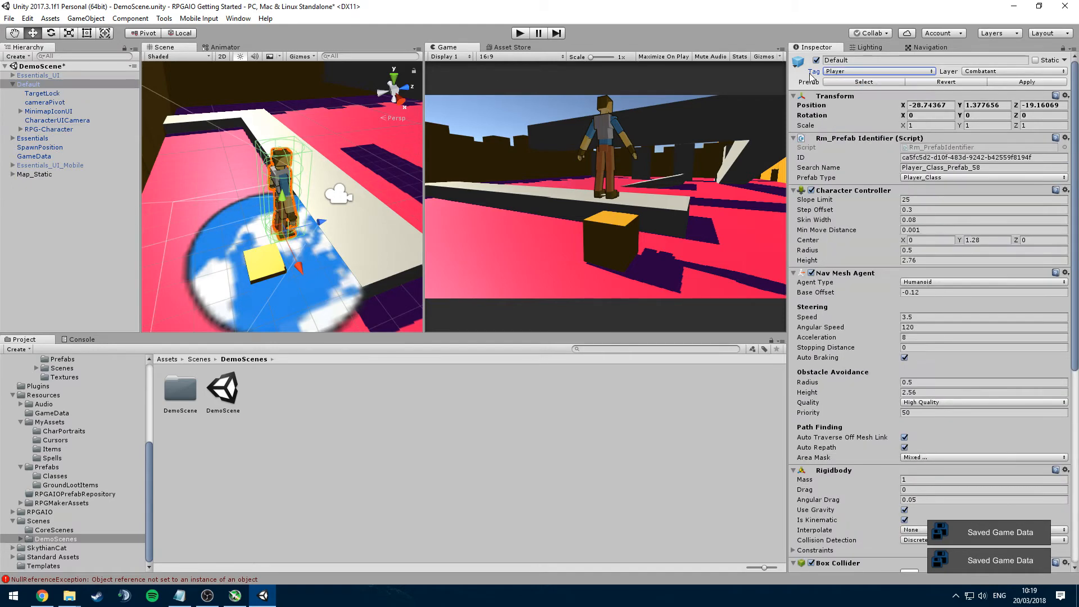
click(41, 93)
click(29, 84)
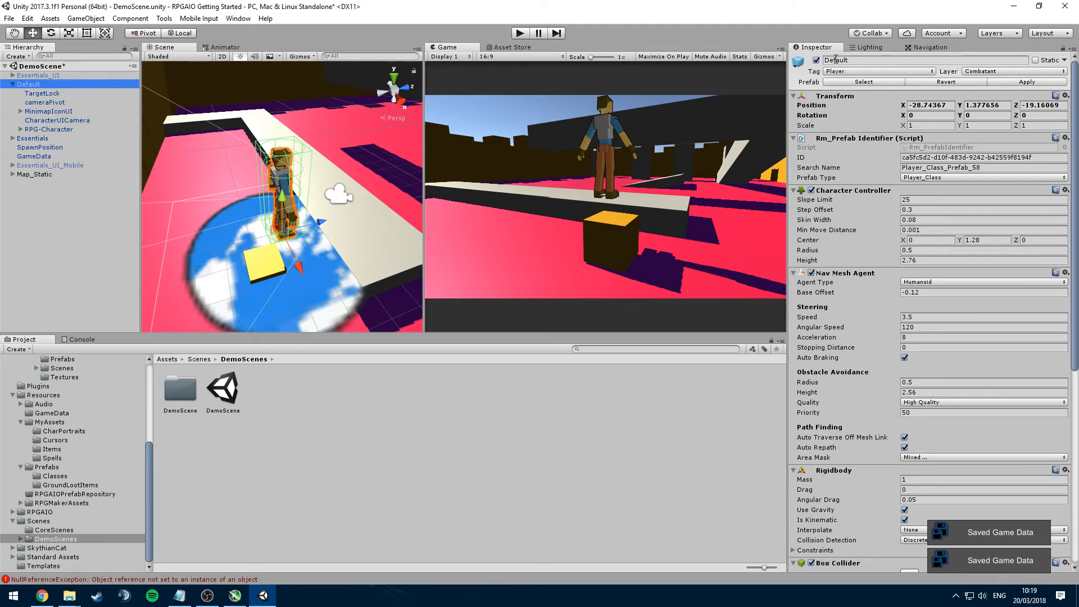
Play-test DemoScene by moving the character, inspect the Animator on the spawned Default(Clone)'s RPG-Character, and stop the test
click(525, 36)
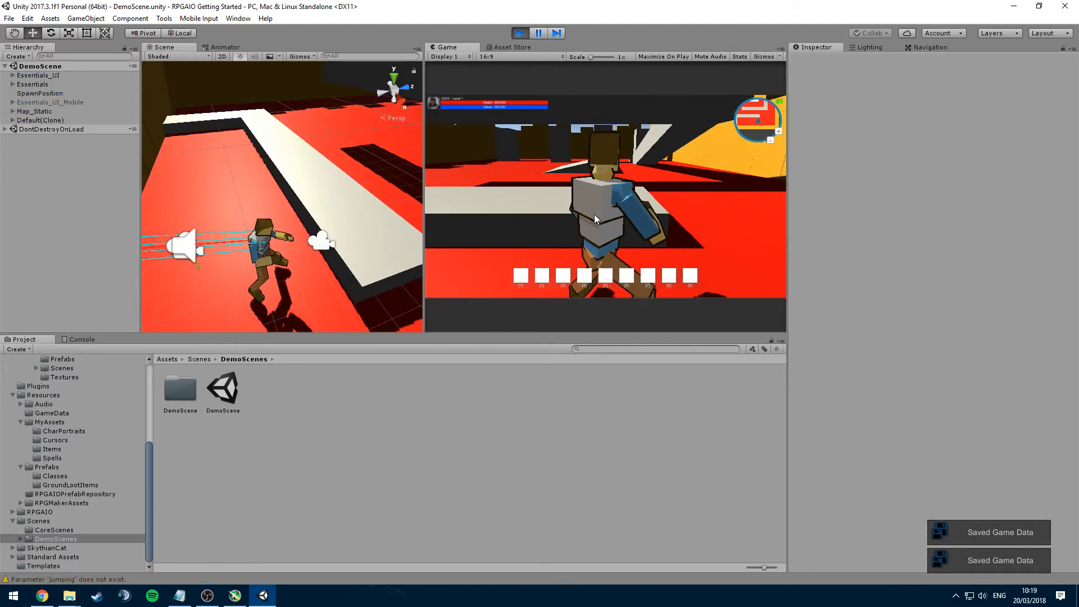
key(w)
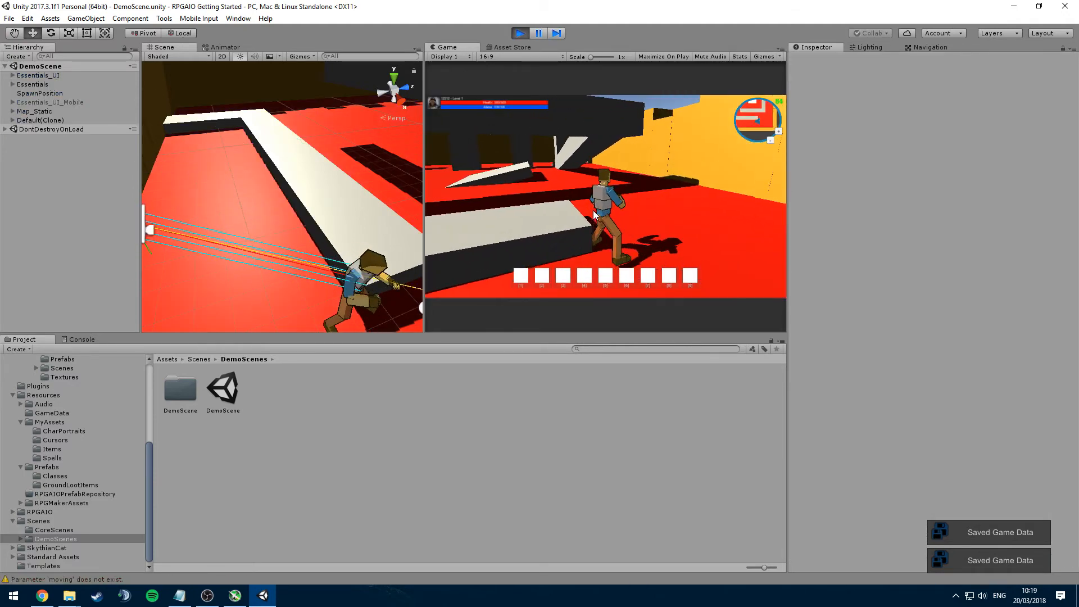
key(a)
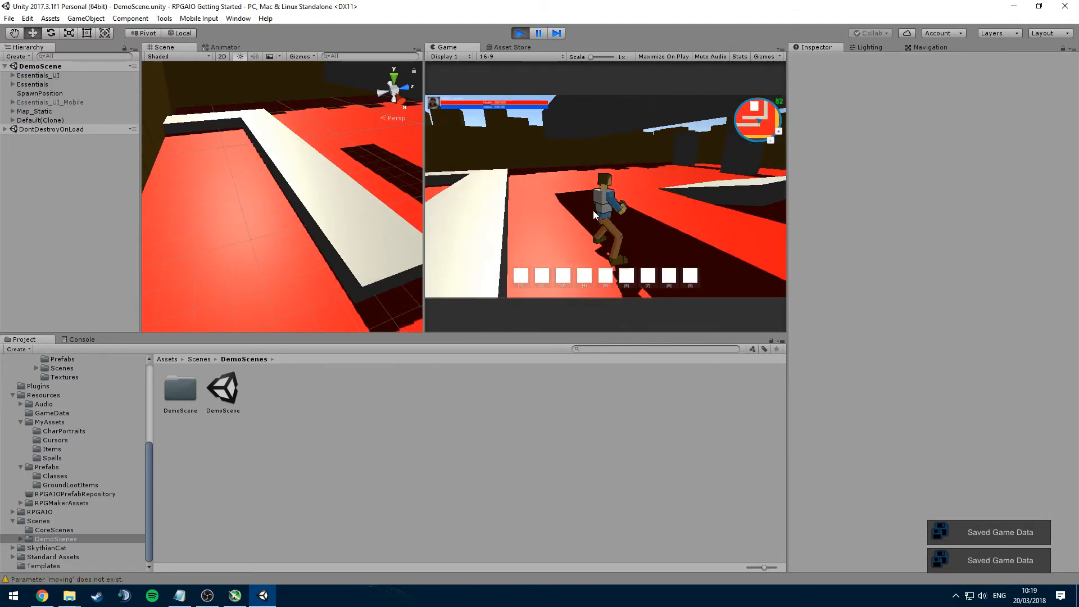
click(45, 120)
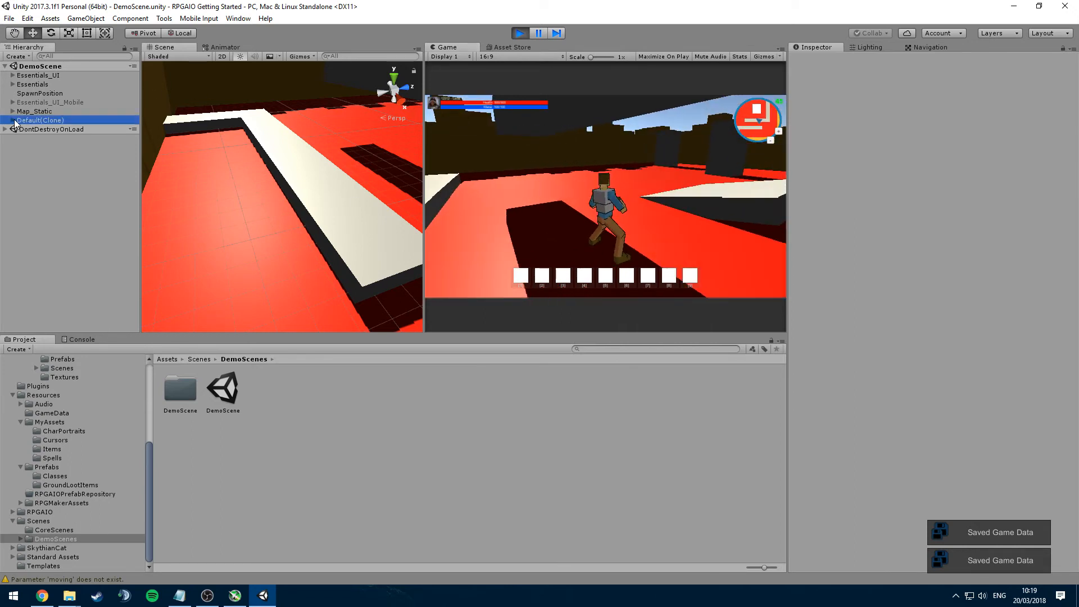
click(39, 164)
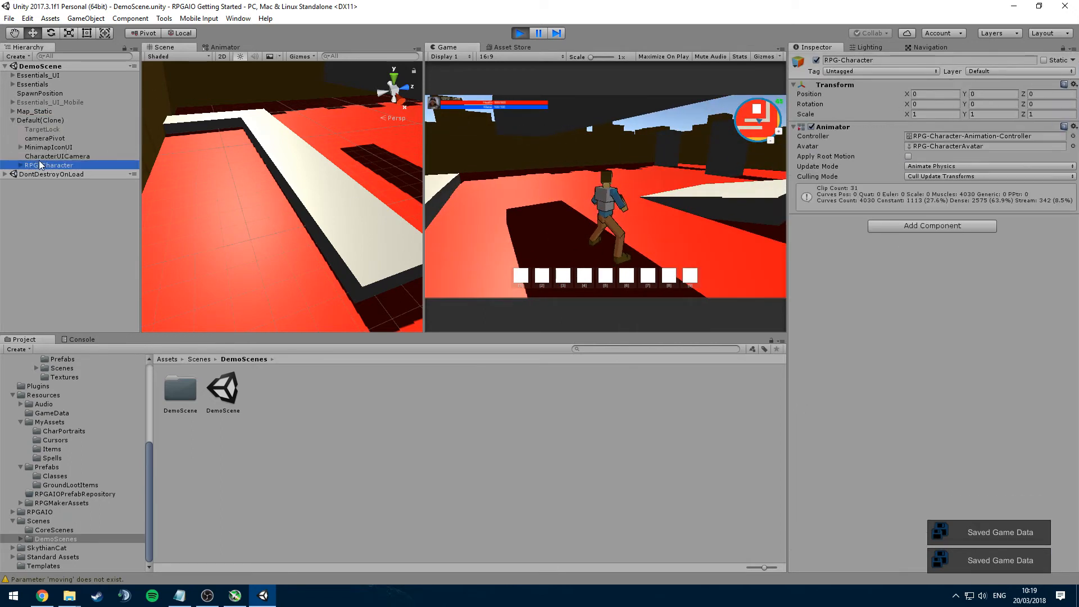
click(520, 33)
Set RPG-Character's Animator controller to RPGMecanim and apply the change to the prefab
click(50, 129)
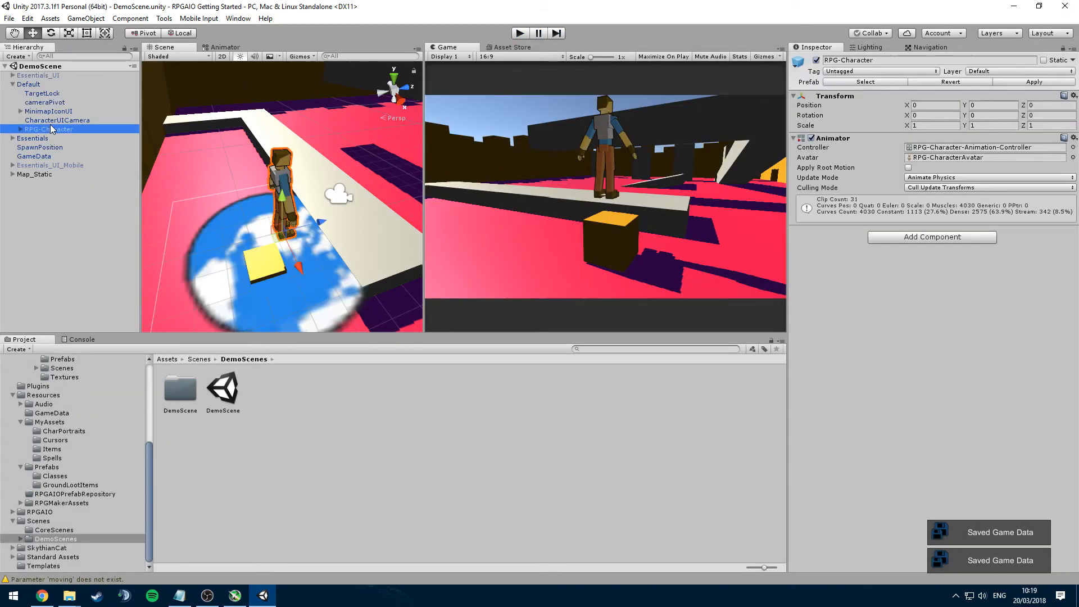
click(1072, 147)
double_click(135, 256)
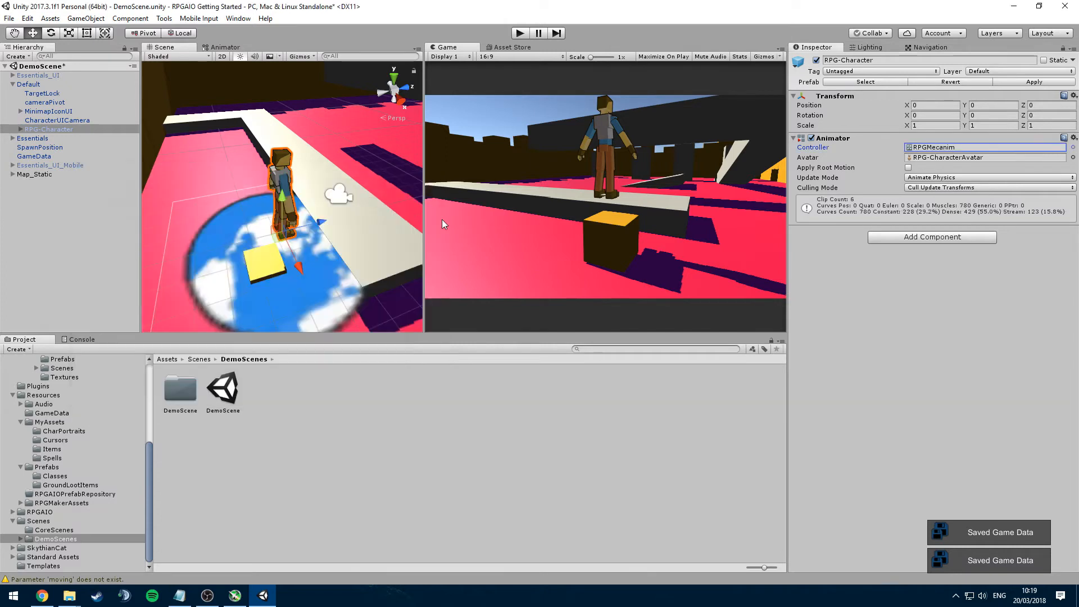
click(1018, 83)
Play-test DemoScene again, running, turning and jumping with the character to check its animations, and stop the test
click(521, 34)
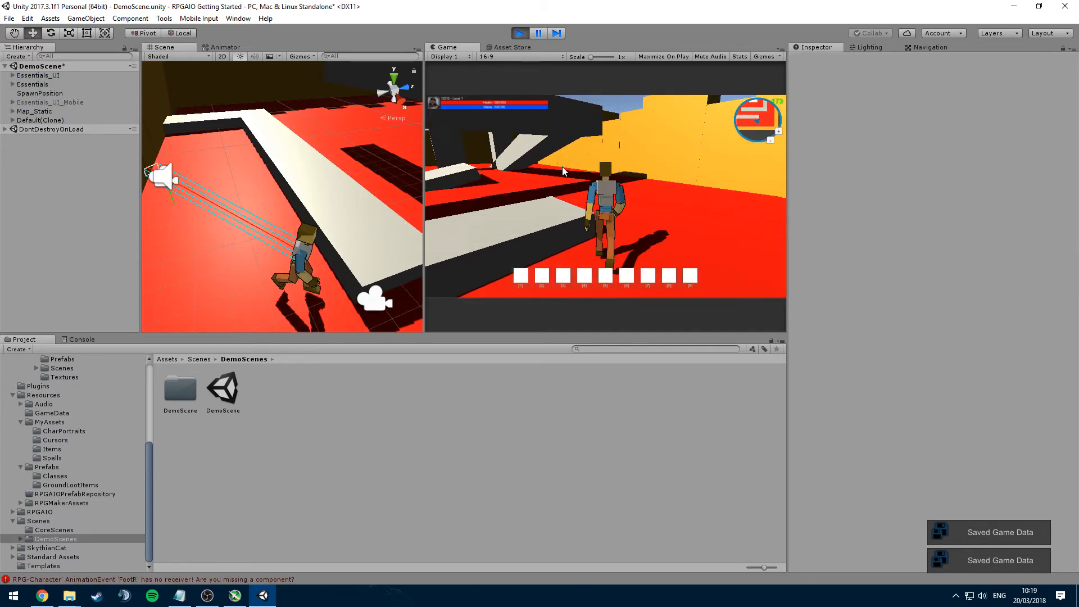
key(w)
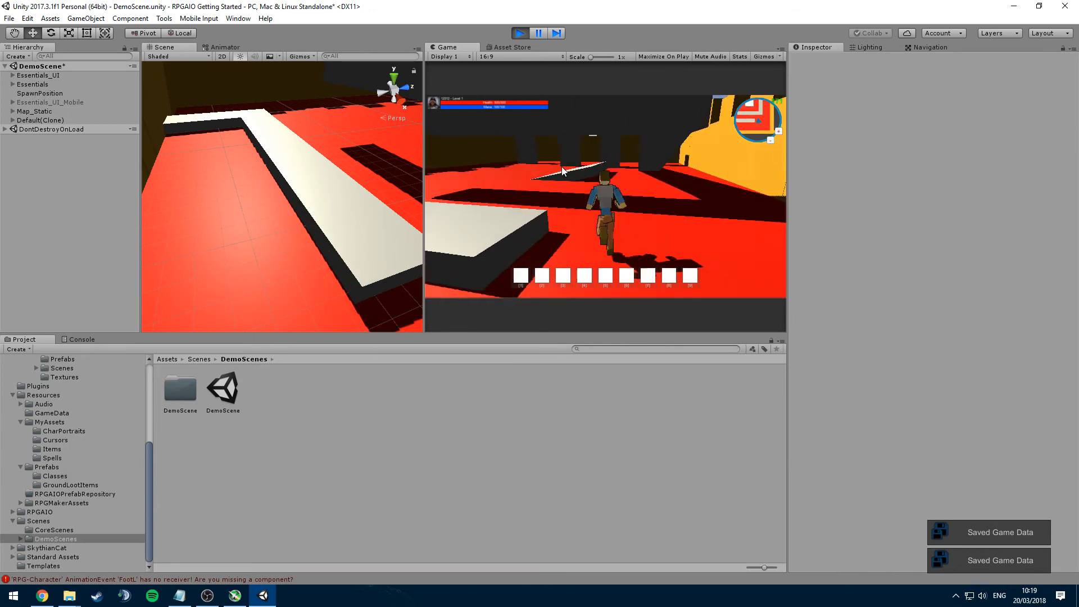
key(w)
key(a)
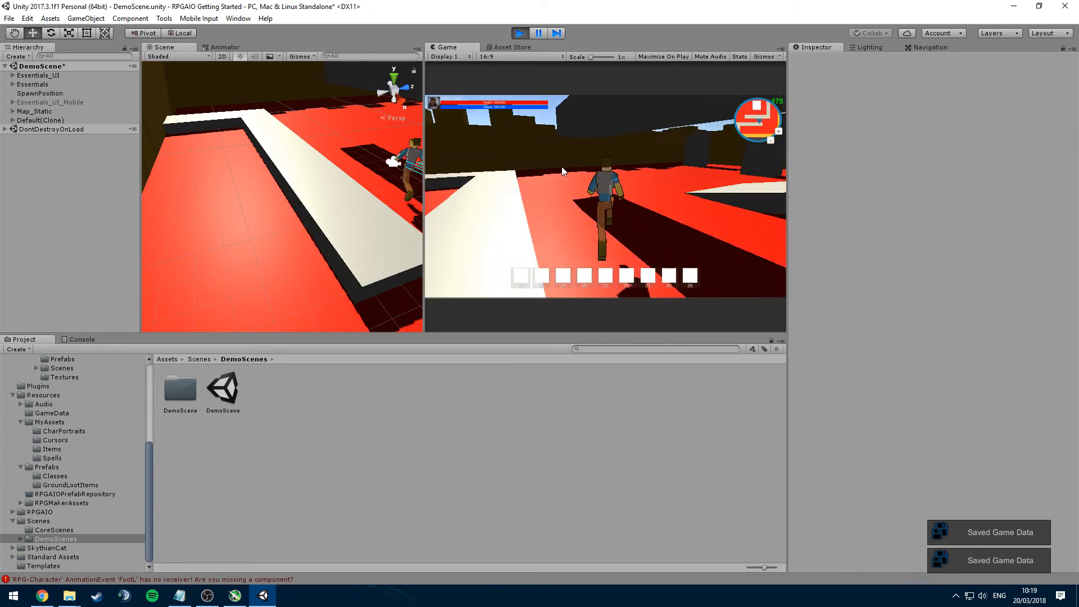
key(w)
key(d)
key(space)
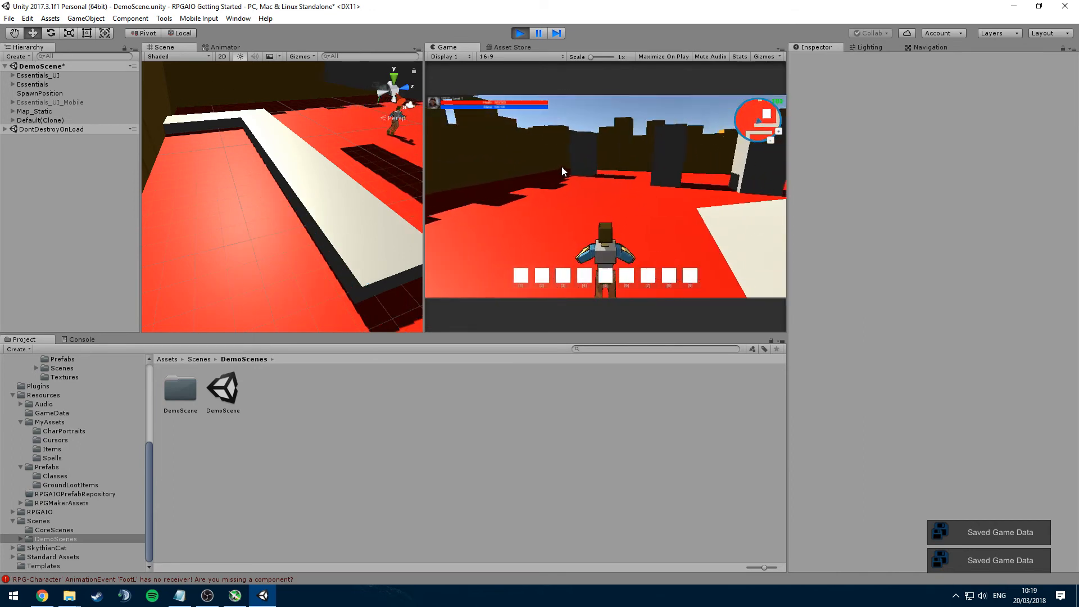
key(w)
key(d)
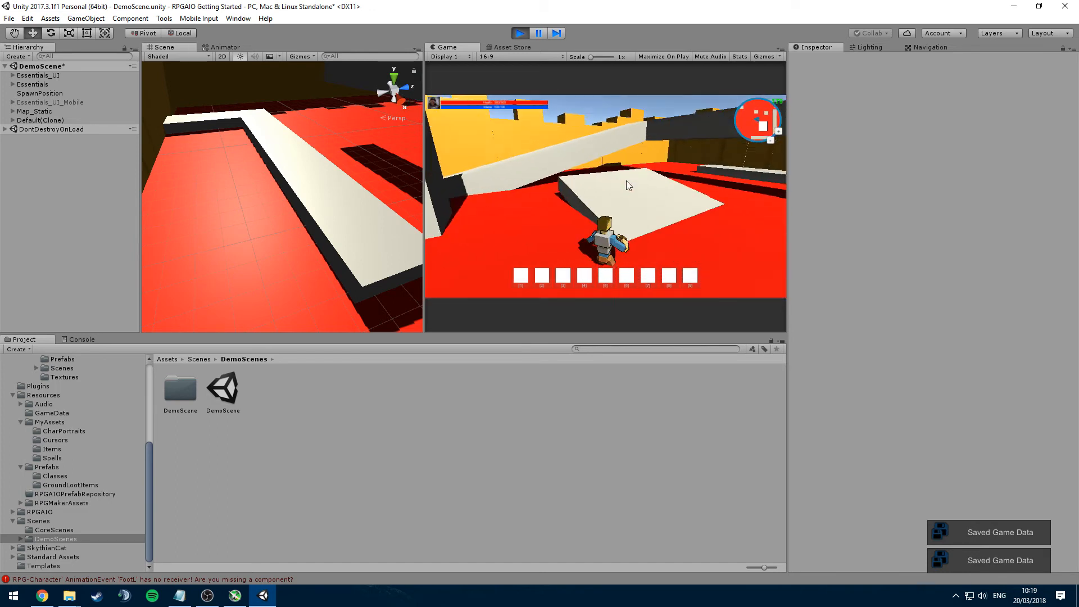
key(d)
click(518, 36)
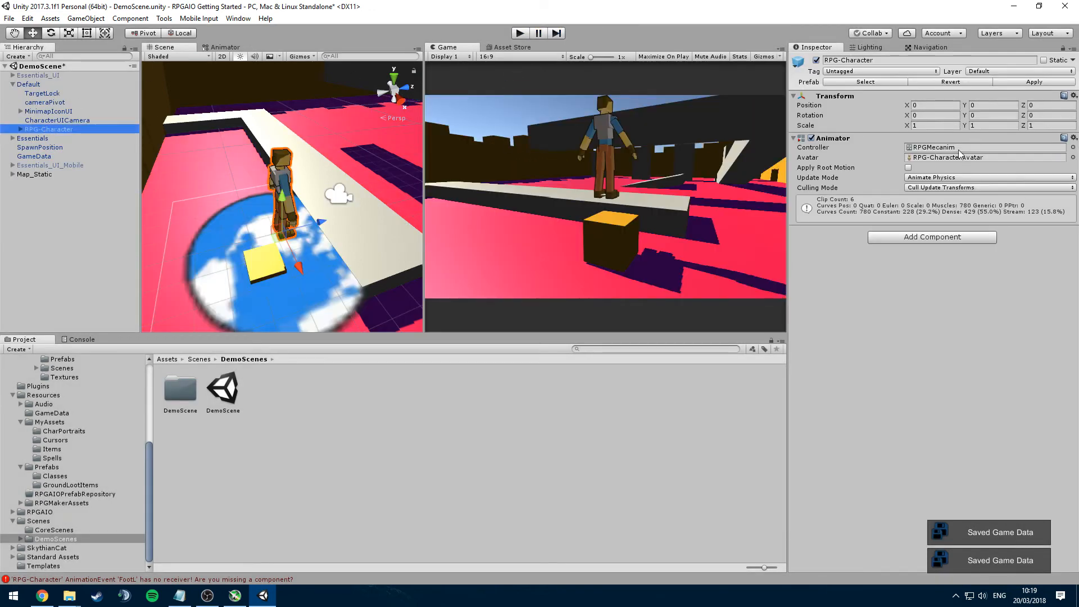
Open the RPGMecanim controller's Base Layer and assign the Unarmed-Jump motion to the Jumping state
double_click(959, 150)
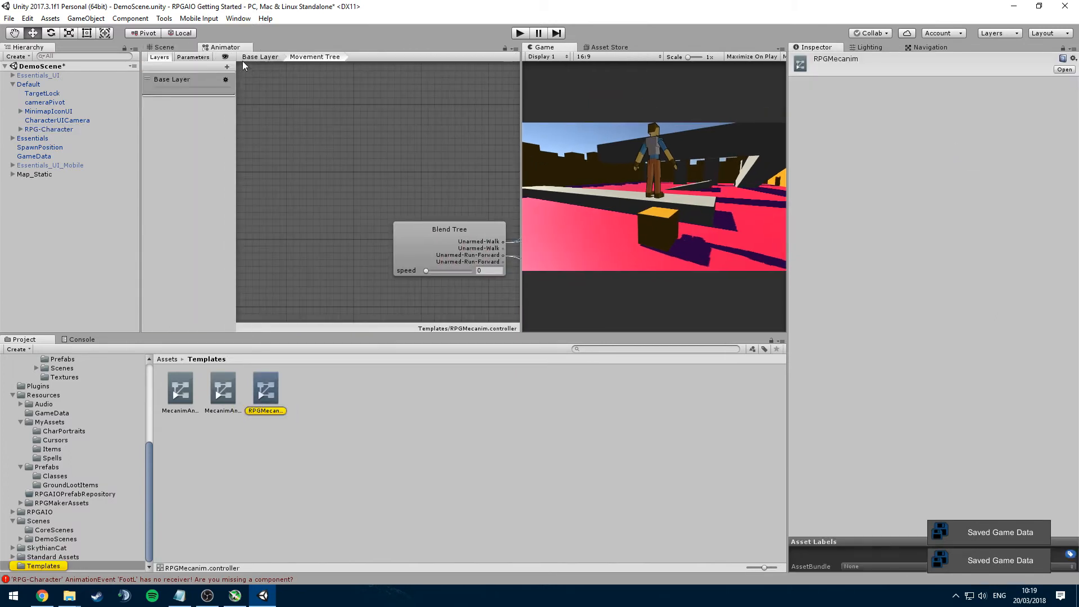
click(271, 58)
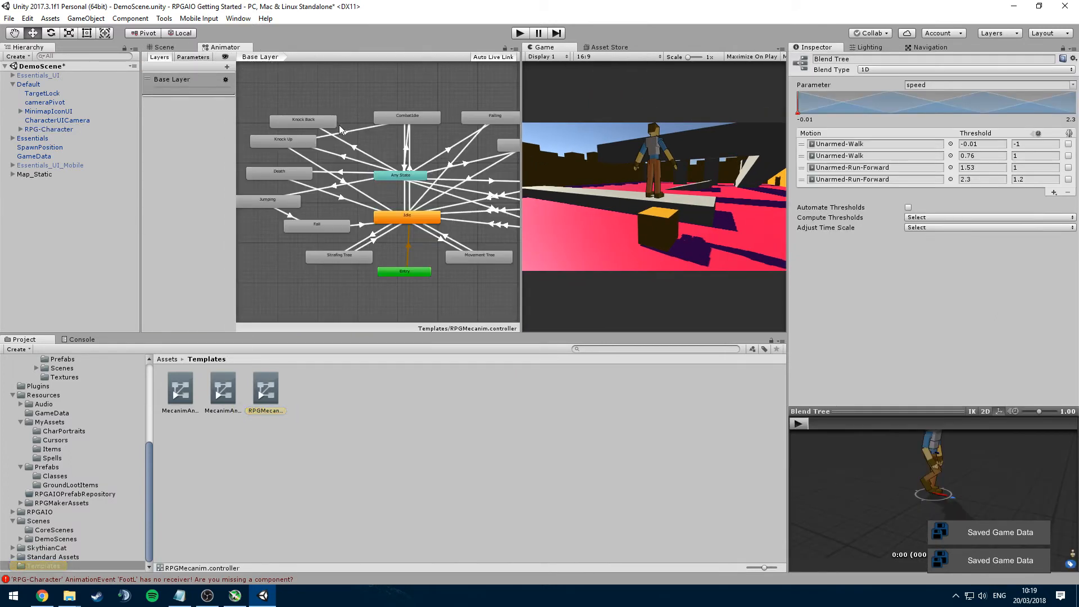
click(440, 256)
mouse_move(430, 255)
middle_down()
mouse_move(349, 244)
mouse_move(442, 262)
middle_up()
click(284, 206)
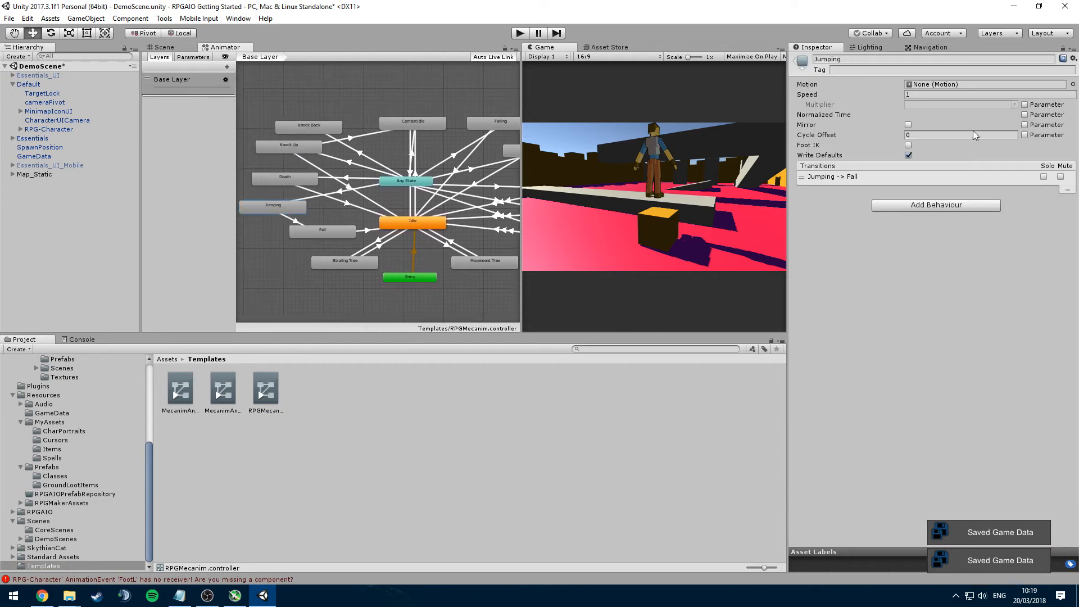
click(1072, 84)
text(jumo)
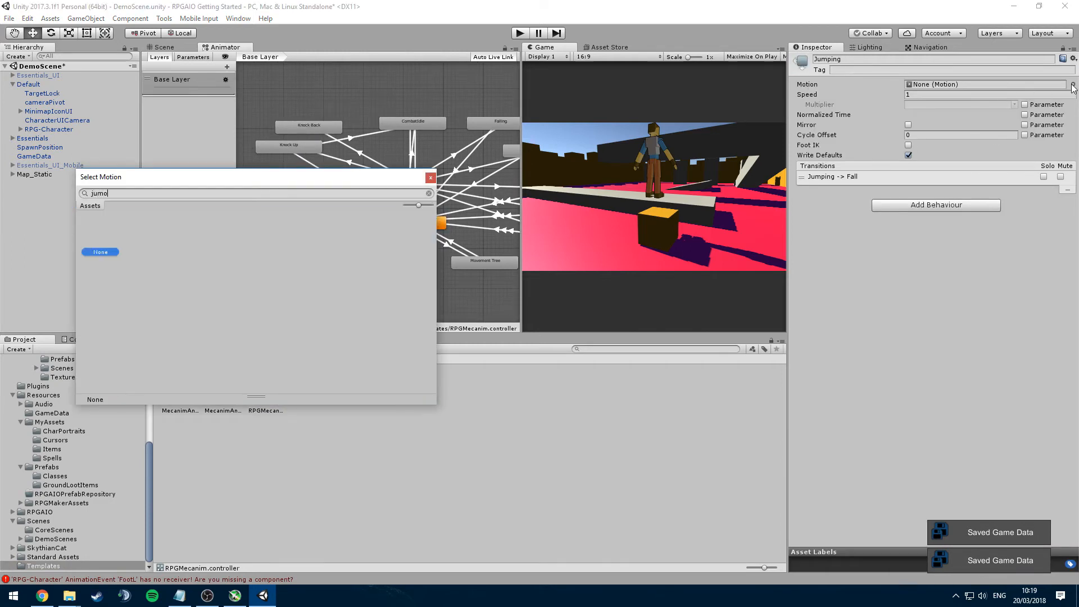
key(BackSpace)
double_click(156, 224)
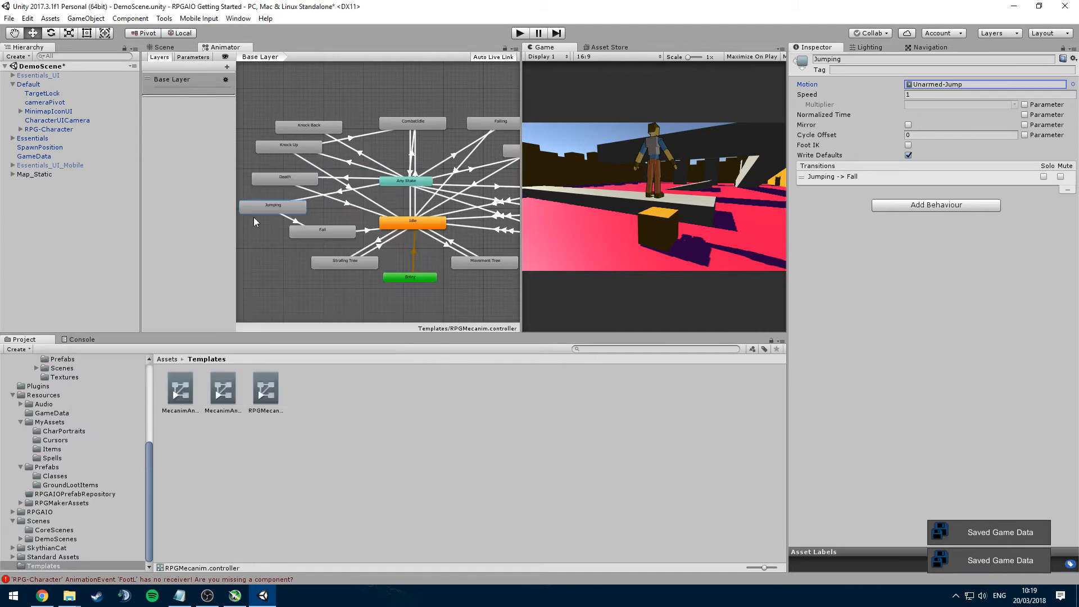
Assign the Unarmed-Fall motion to the Fall state and Unarmed-Death1 to the Death state
click(339, 230)
click(1072, 86)
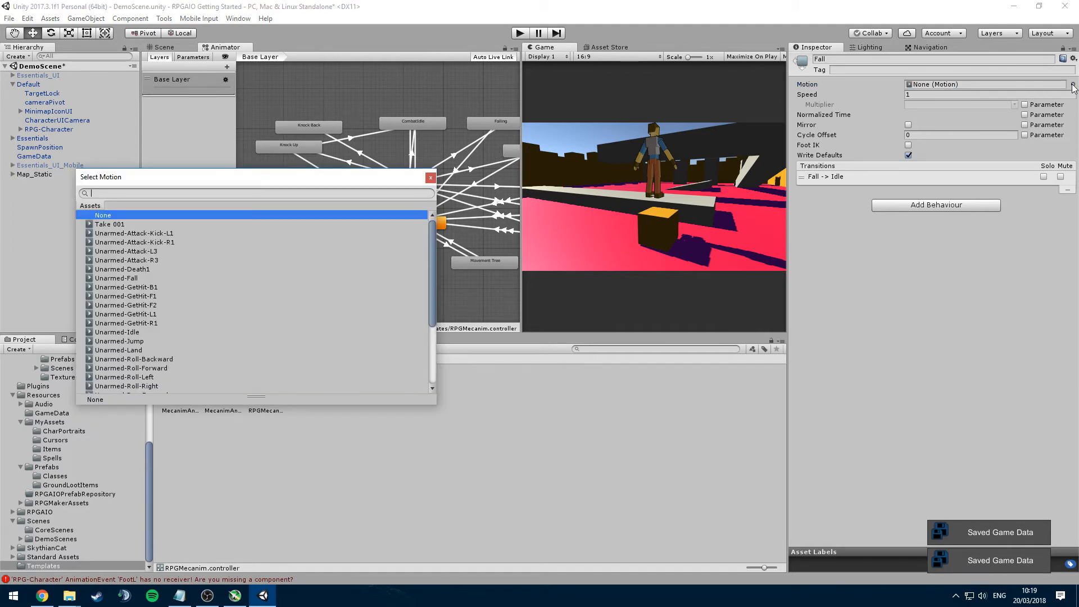
text(fall)
double_click(114, 224)
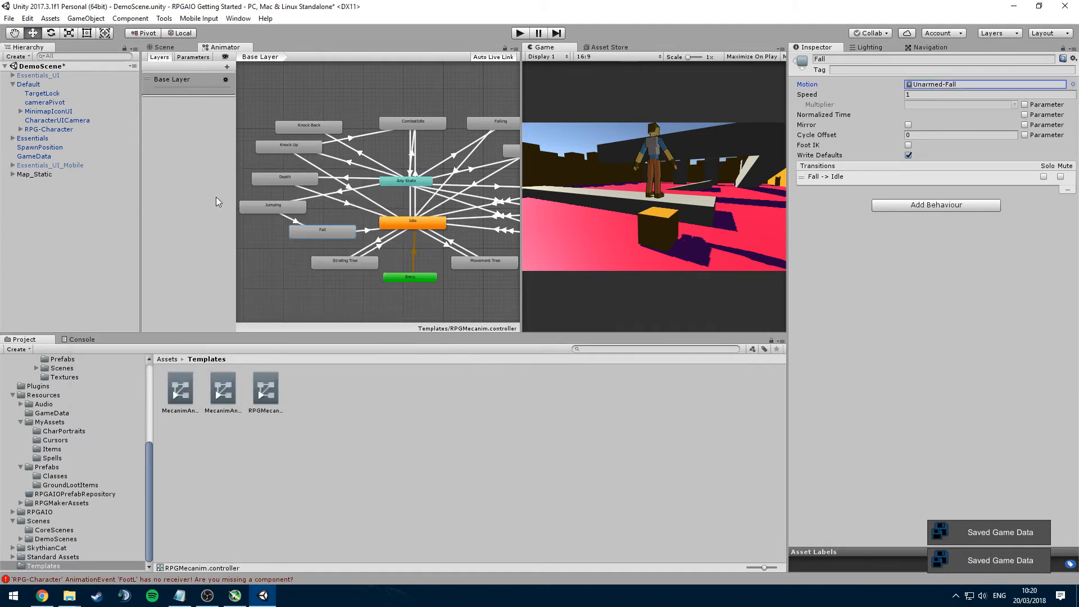
click(275, 179)
click(1072, 85)
text(dea)
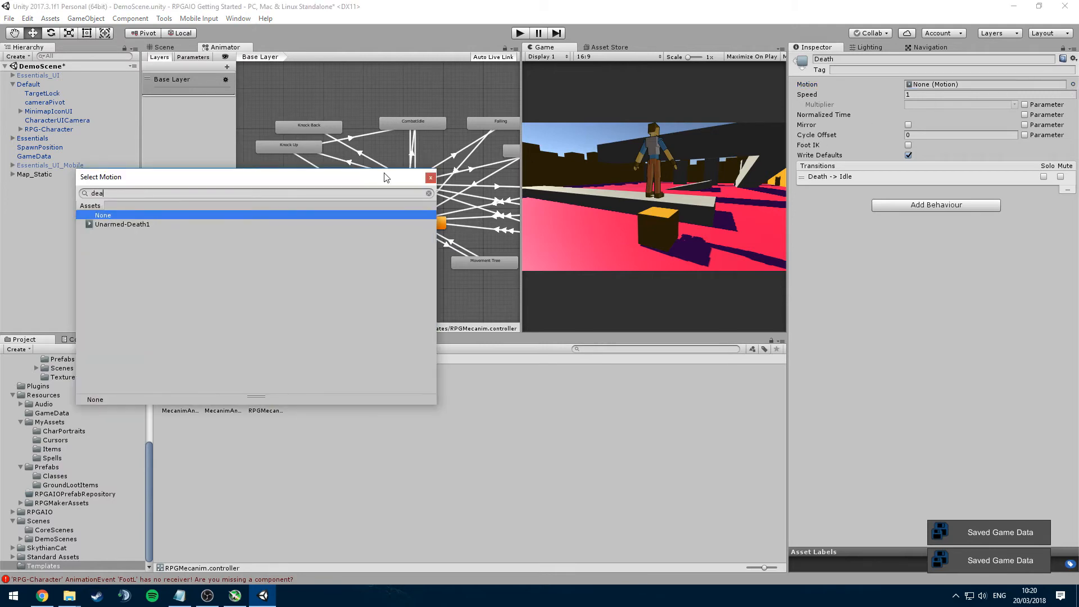
double_click(170, 225)
Assign the Unarmed-GetHit-F1 motion to the Knock Up state and Unarmed-GetHit-B1 to the Knock Back state
click(295, 150)
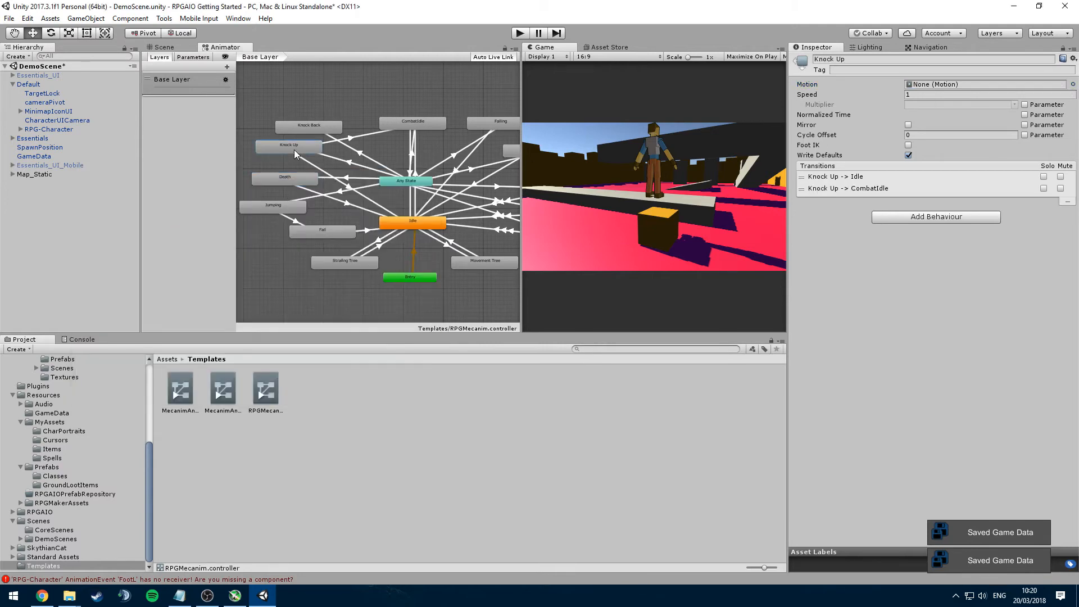
click(1072, 85)
scroll(275, 263, down, 3)
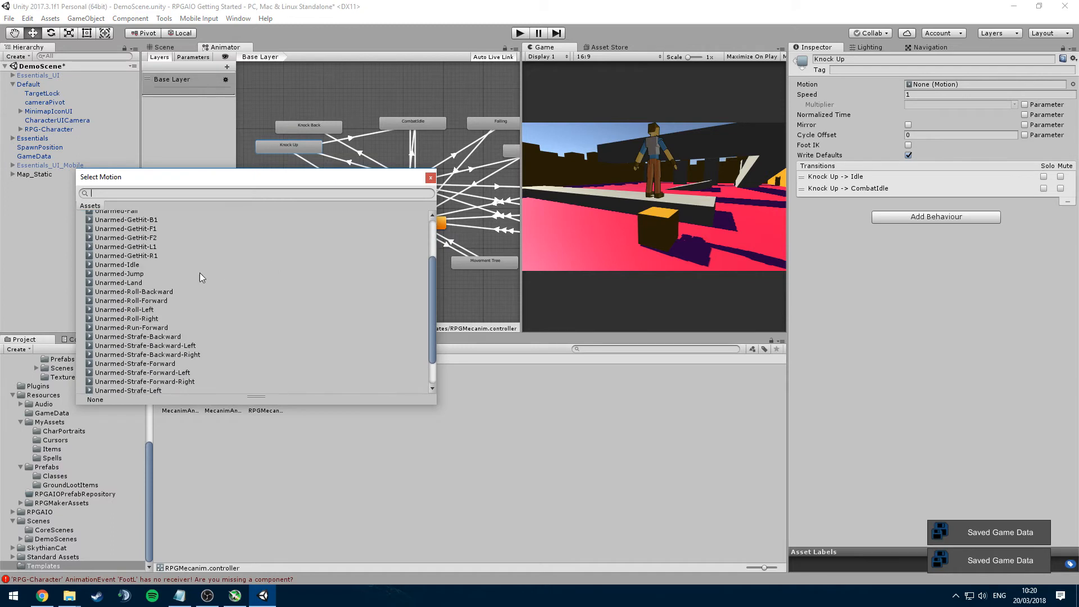
click(158, 262)
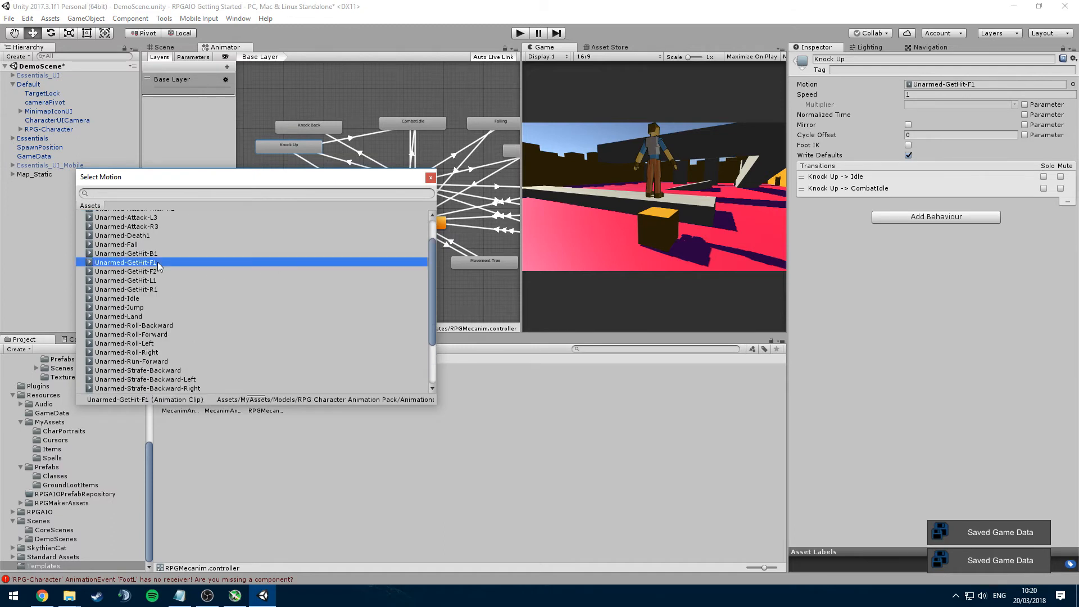
double_click(154, 264)
click(315, 128)
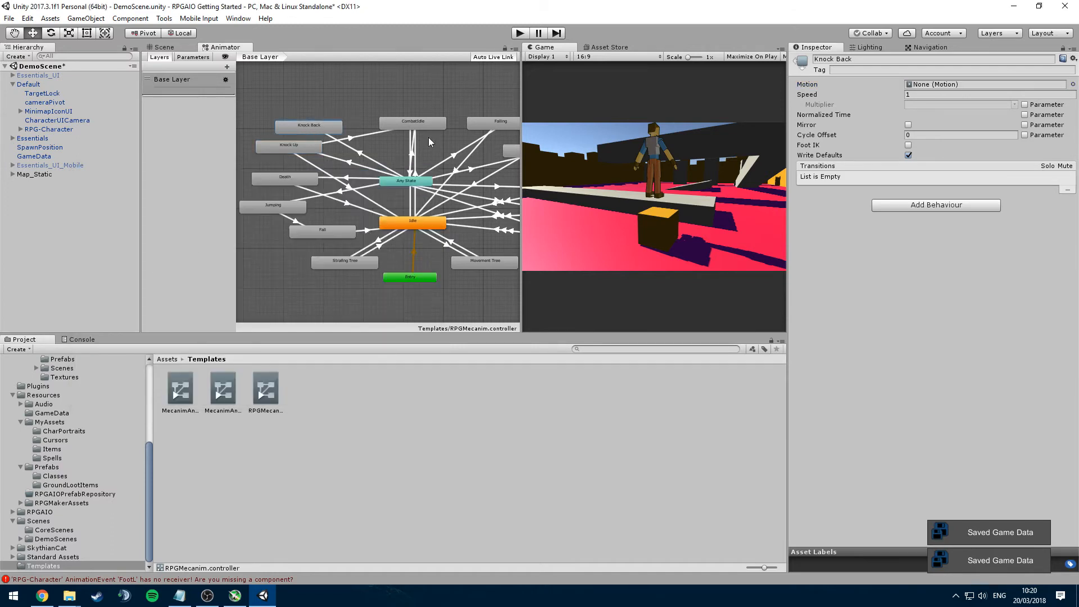
click(1072, 84)
click(157, 287)
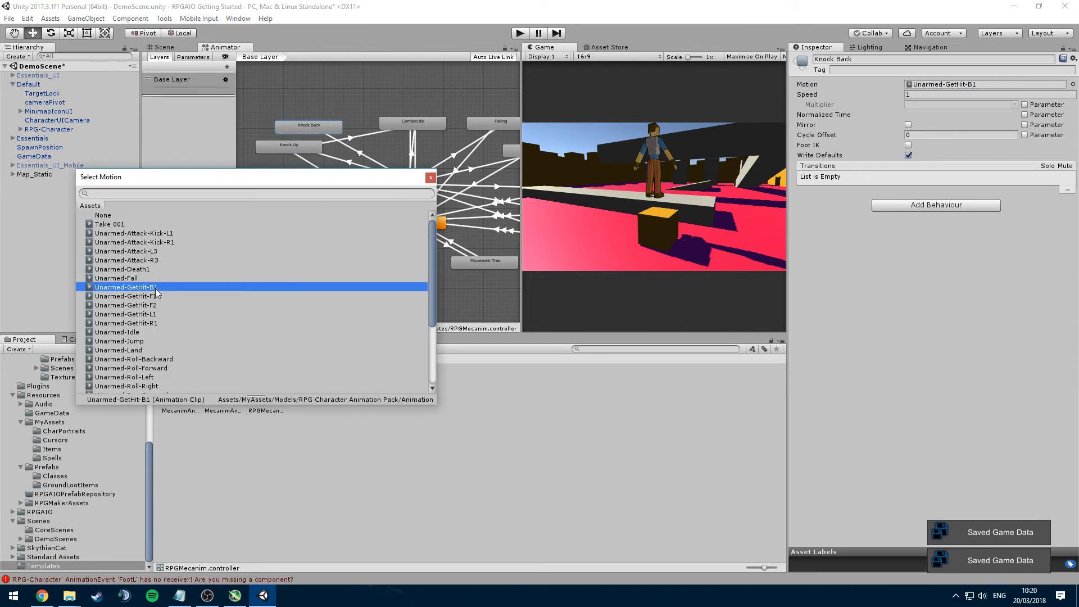
double_click(157, 288)
Assign the Unarmed-Idle motion to the CombatIdle state and choose the same motion for the Idle state
click(395, 122)
click(1072, 85)
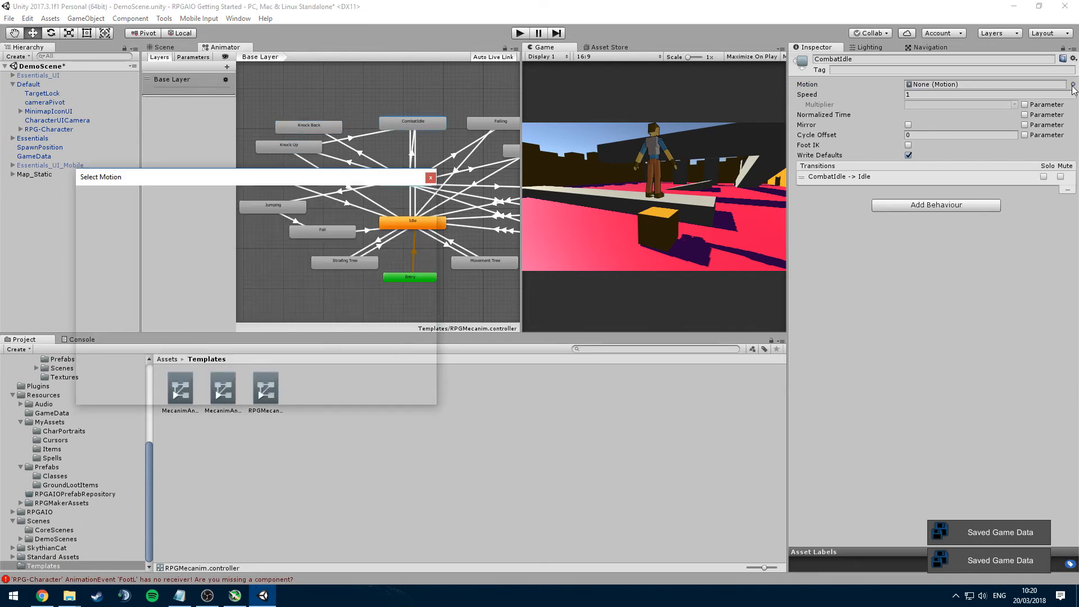
mouse_move(428, 274)
mouse_down()
mouse_move(423, 351)
mouse_move(427, 274)
mouse_up()
double_click(224, 331)
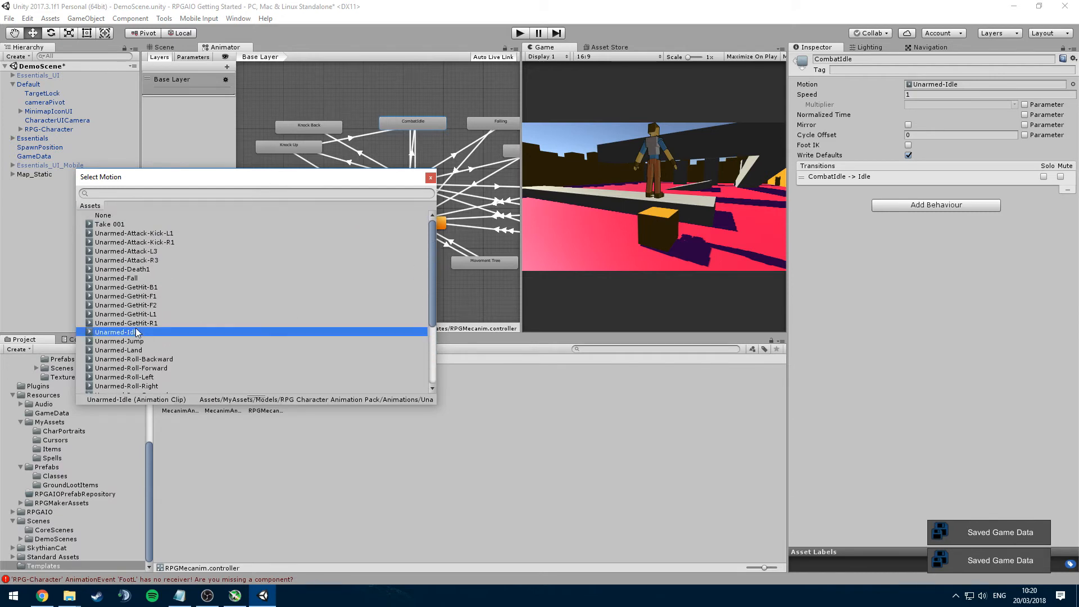
click(407, 219)
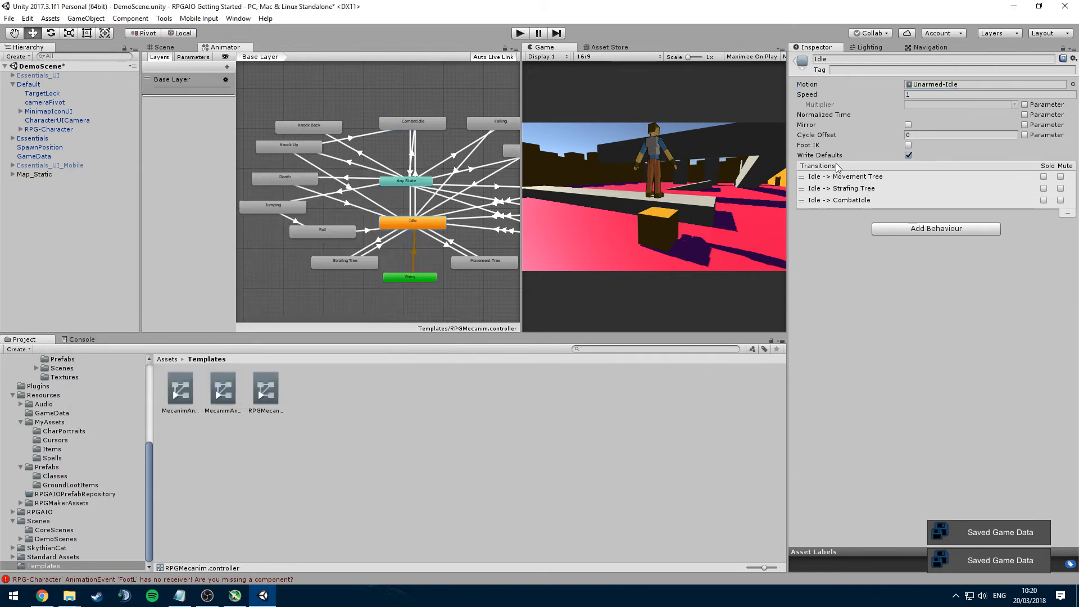
click(1072, 85)
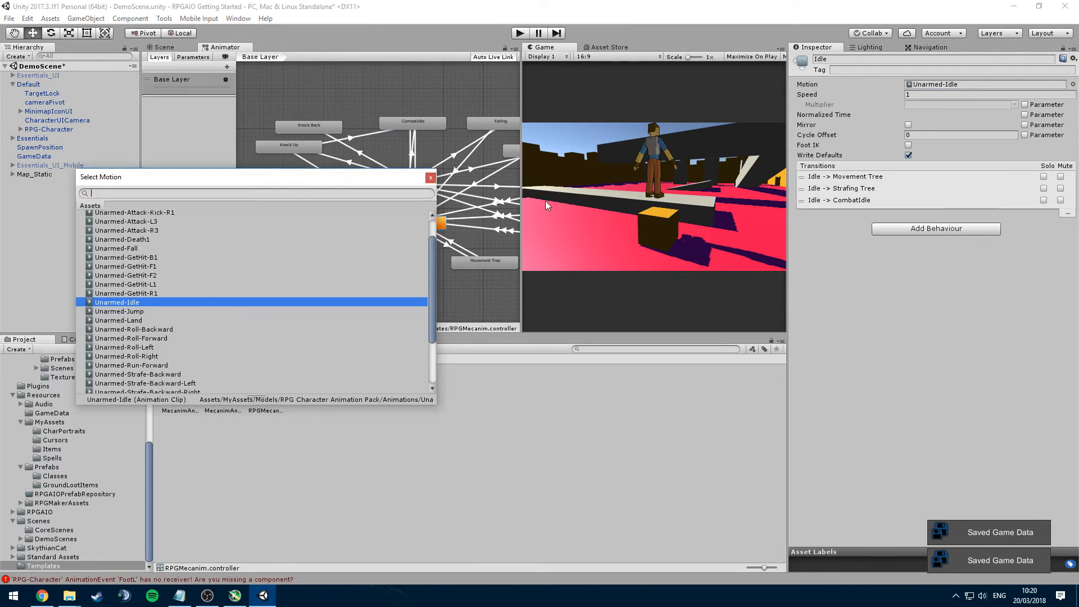
double_click(117, 302)
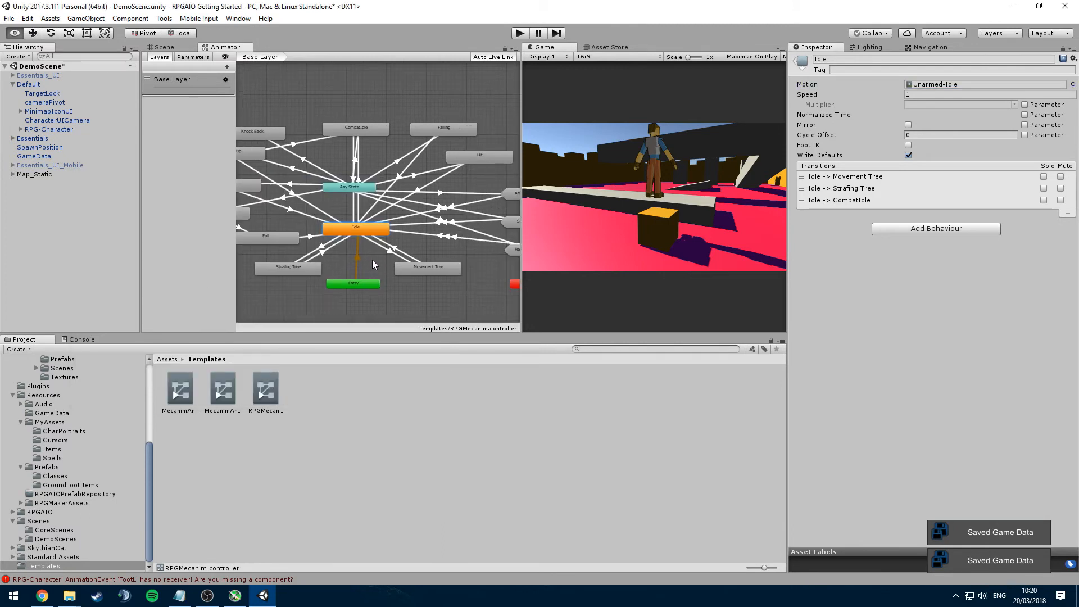
Open the Strafing Tree blend tree and assign the Unarmed-Strafe-Left motion to its -1 threshold entry
double_click(372, 259)
click(400, 191)
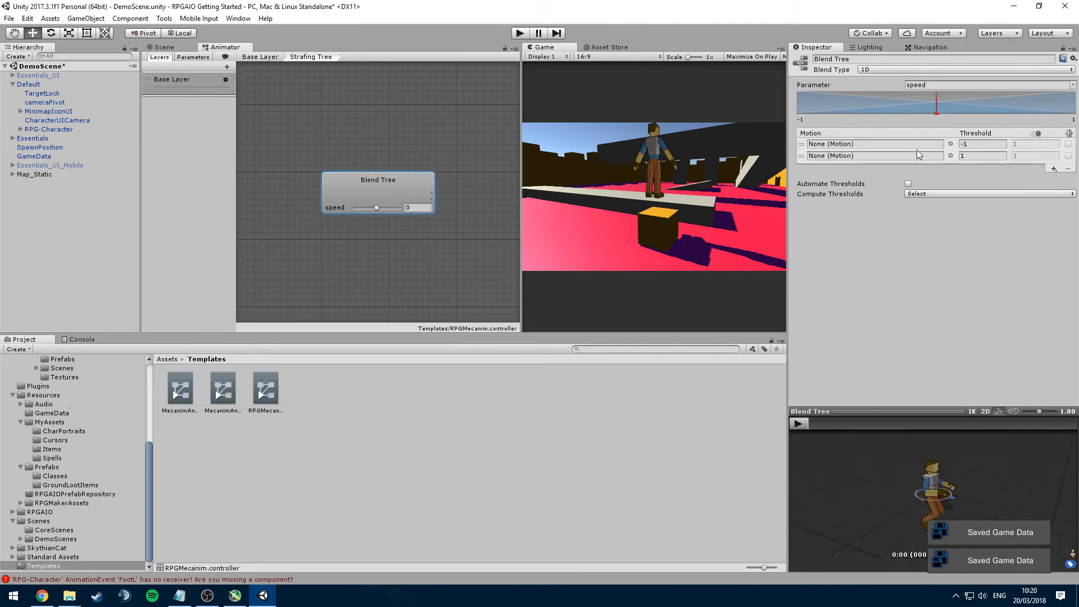
click(950, 144)
scroll(425, 322, down, 10)
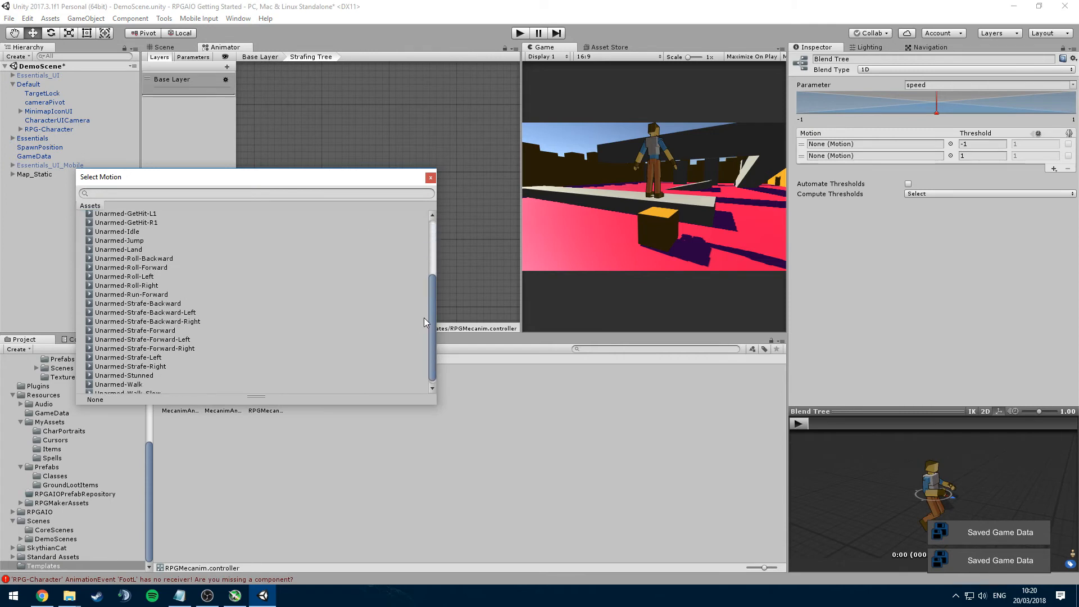
drag(425, 318, 421, 319)
double_click(158, 357)
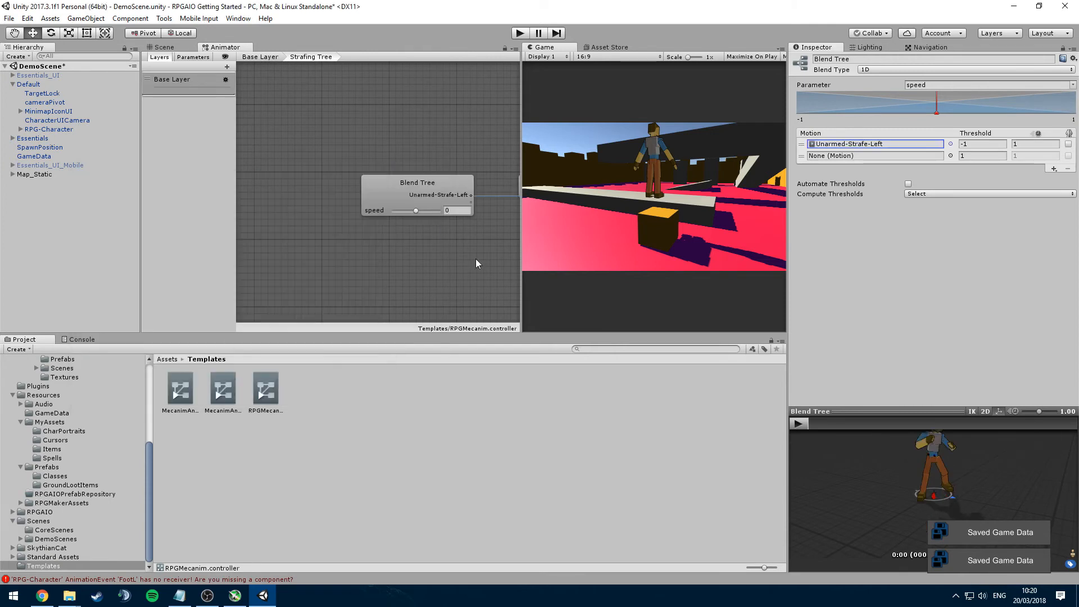
Assign the Unarmed-Strafe-Right motion to the blend tree's threshold 1 entry
click(950, 156)
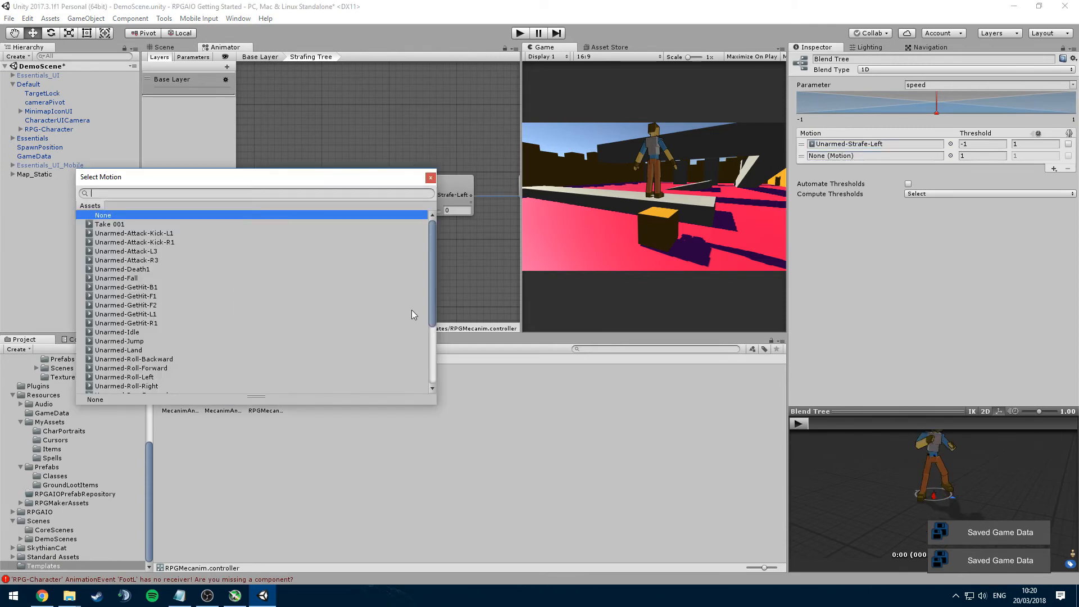
drag(433, 309, 431, 371)
click(187, 348)
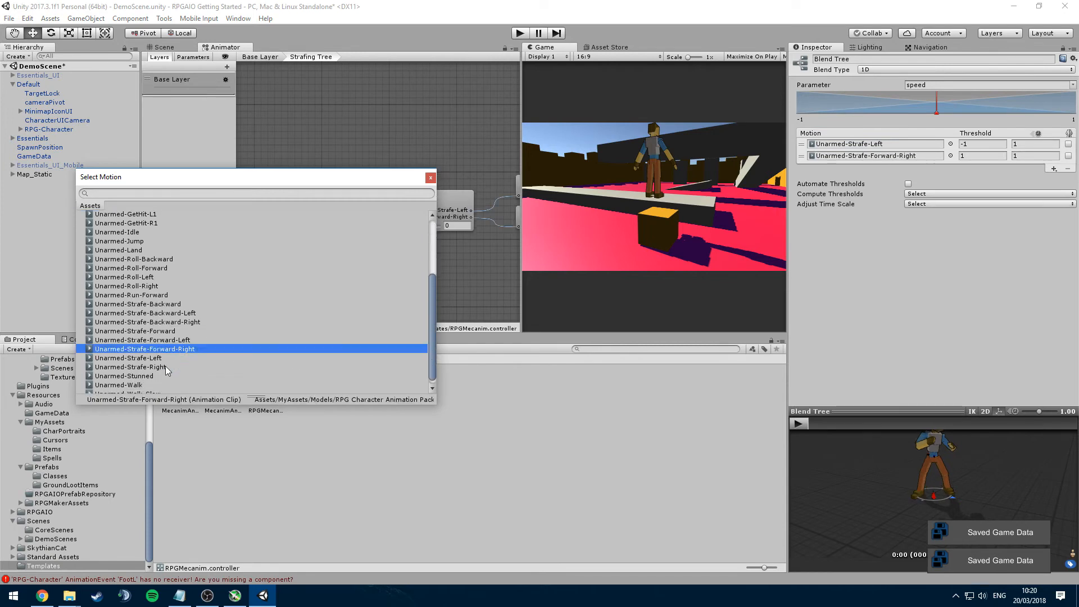
double_click(170, 366)
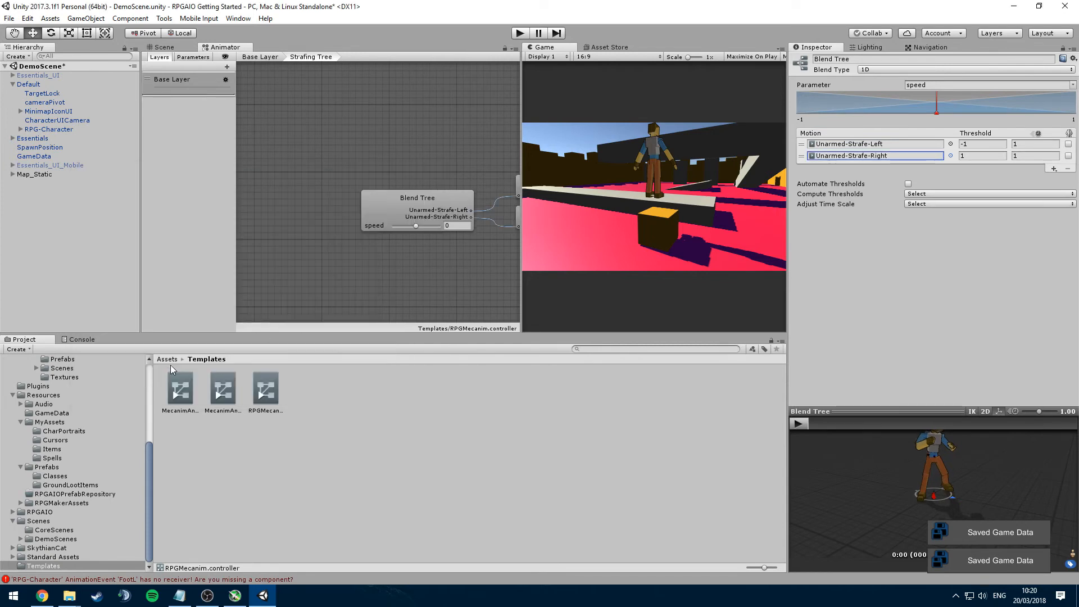
Return to the Base Layer and assign the Unarmed-GetHit-R1 motion to the Hit state
click(261, 57)
alt+drag(357, 136, 342, 130)
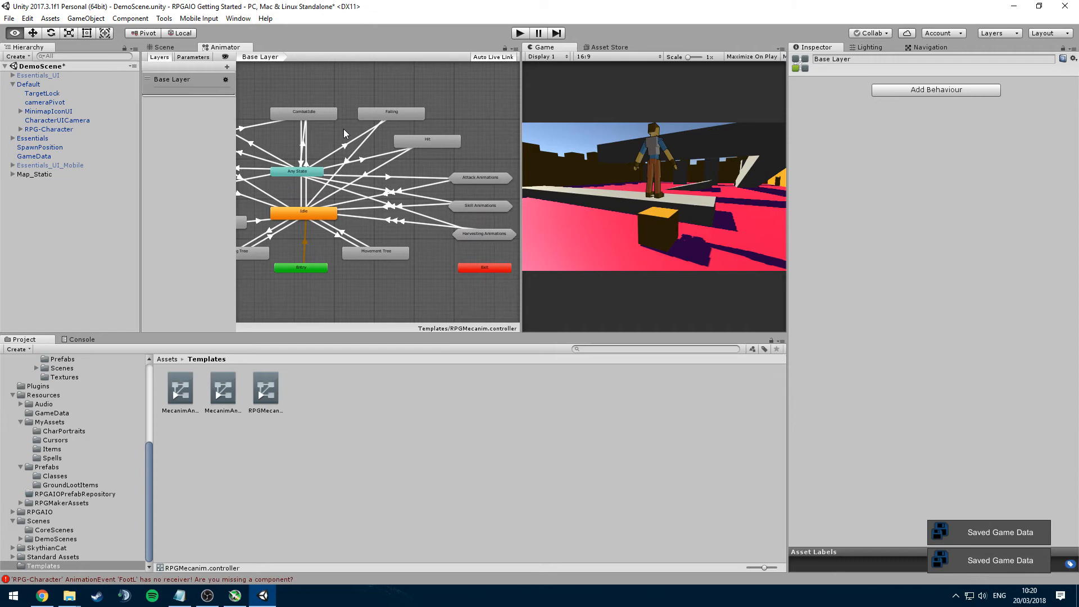
click(430, 142)
click(1073, 84)
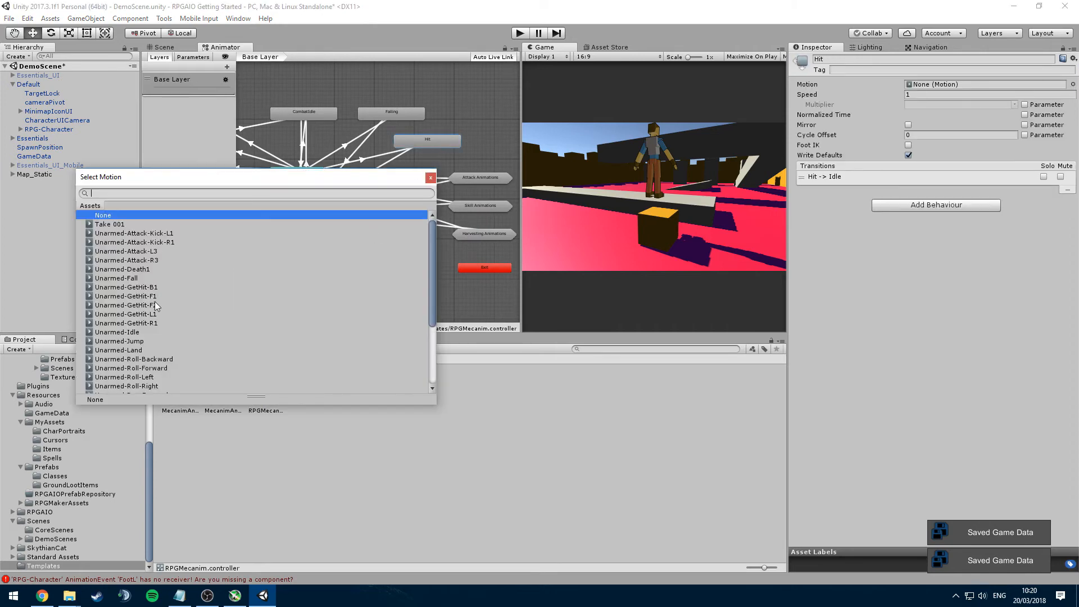
click(160, 323)
double_click(160, 323)
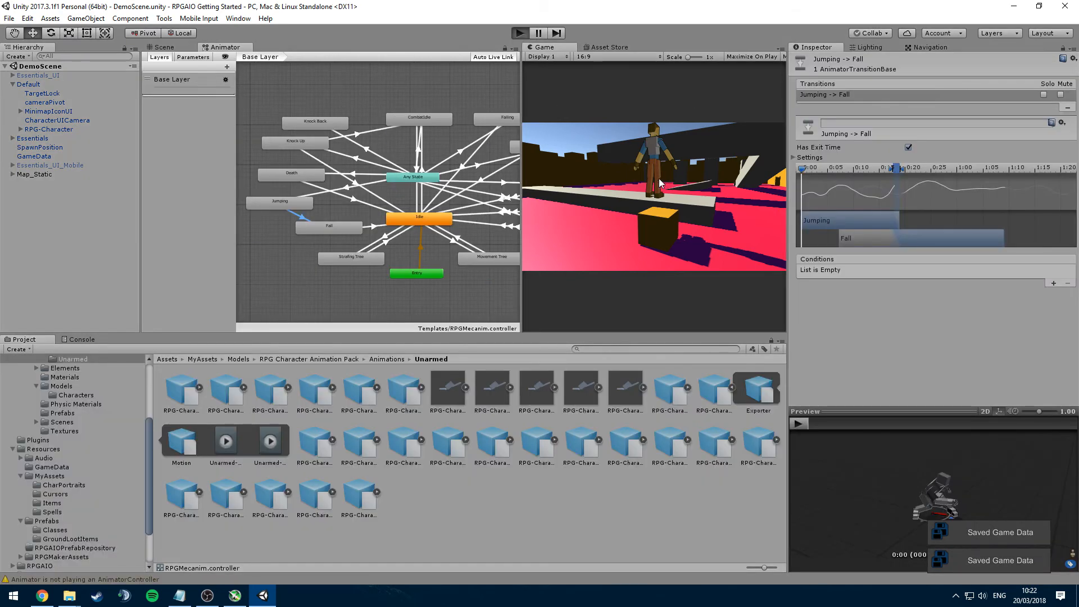
Play the scene, move the character, and make the Jumping to Fall transition start earlier on its timeline
key(ctrl+p)
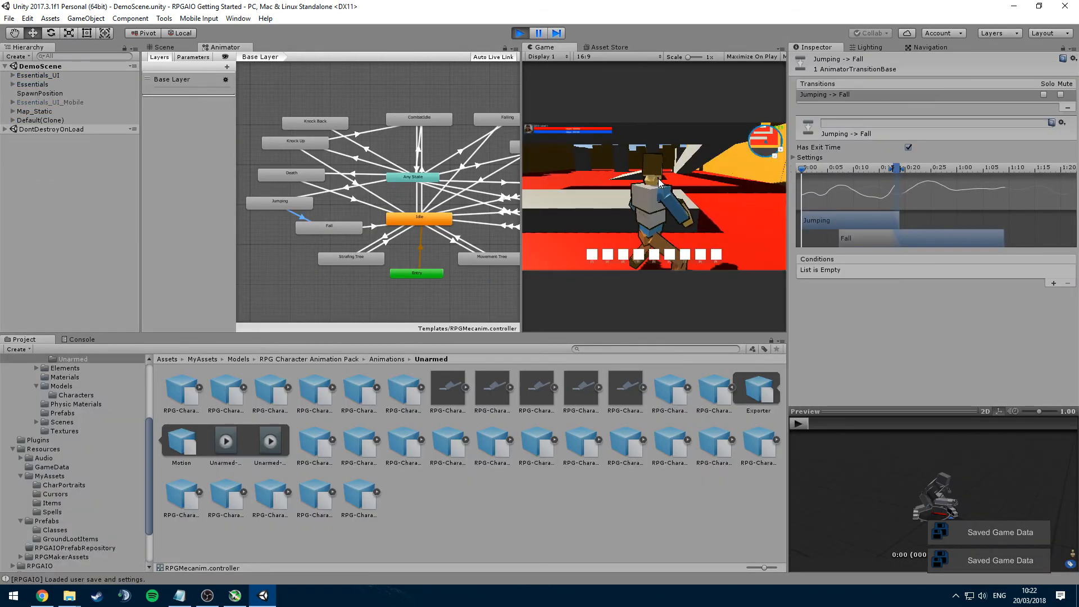
key(w)
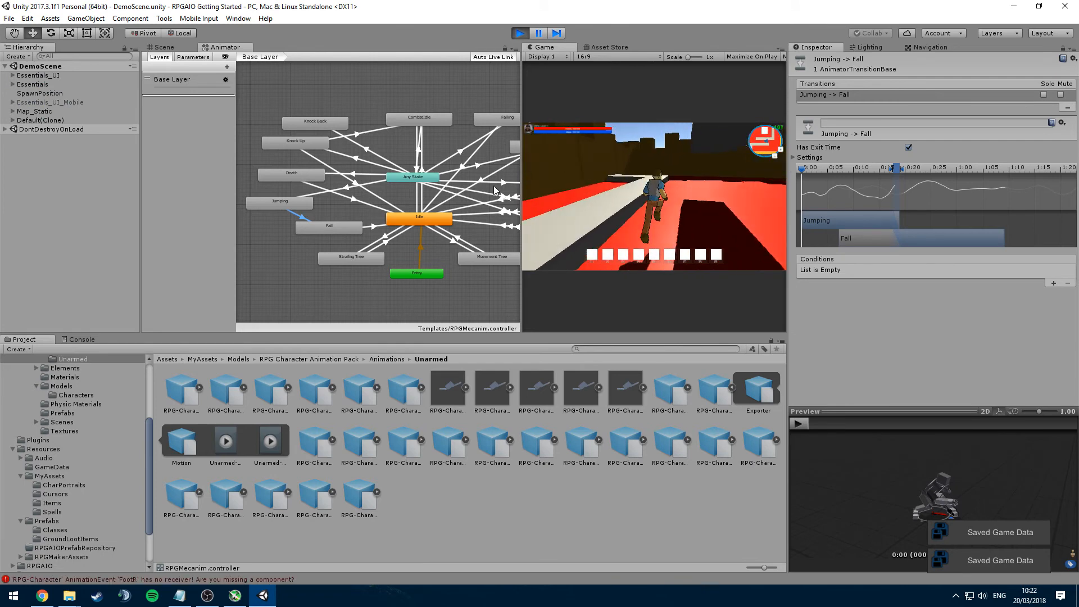
click(281, 203)
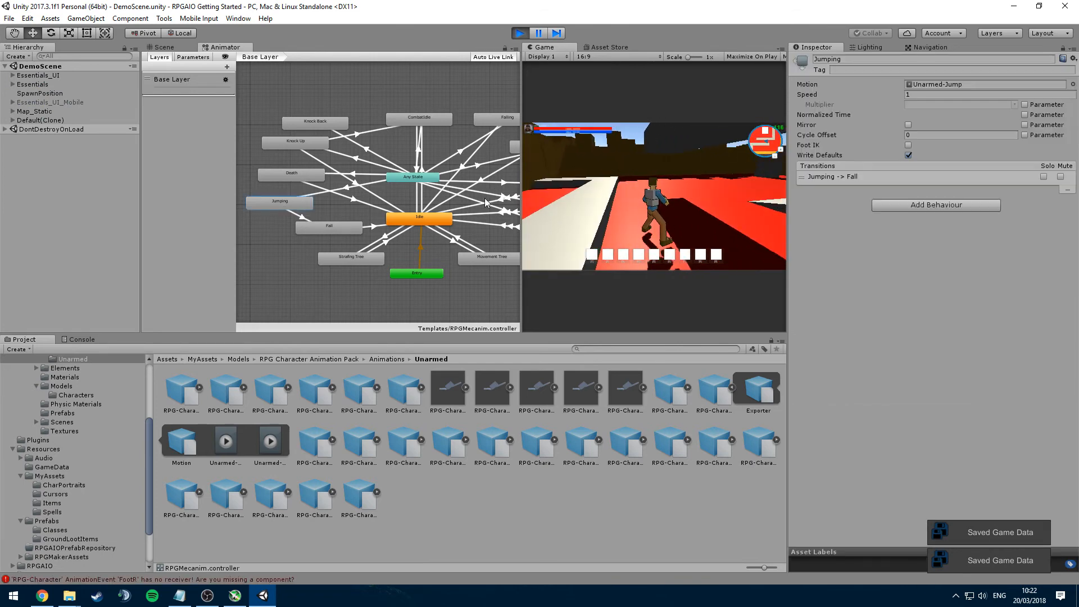
click(298, 214)
mouse_move(892, 169)
mouse_down()
mouse_move(849, 171)
mouse_move(871, 170)
mouse_up()
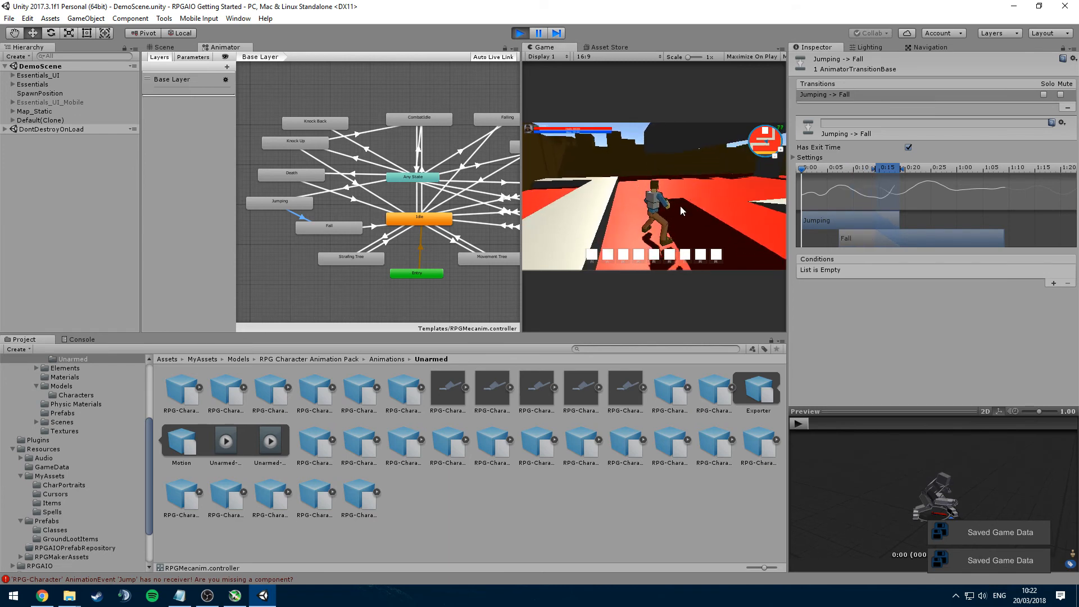
Test the character's walking, backing up, sideways movement and jumping in the running game, and stop play mode
key(d)
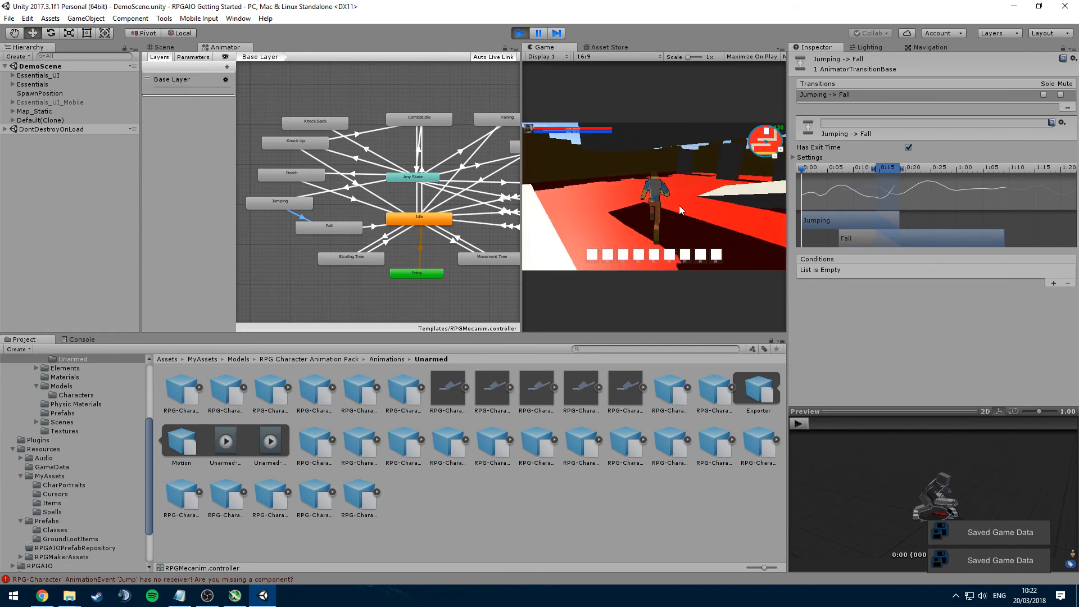
key(a)
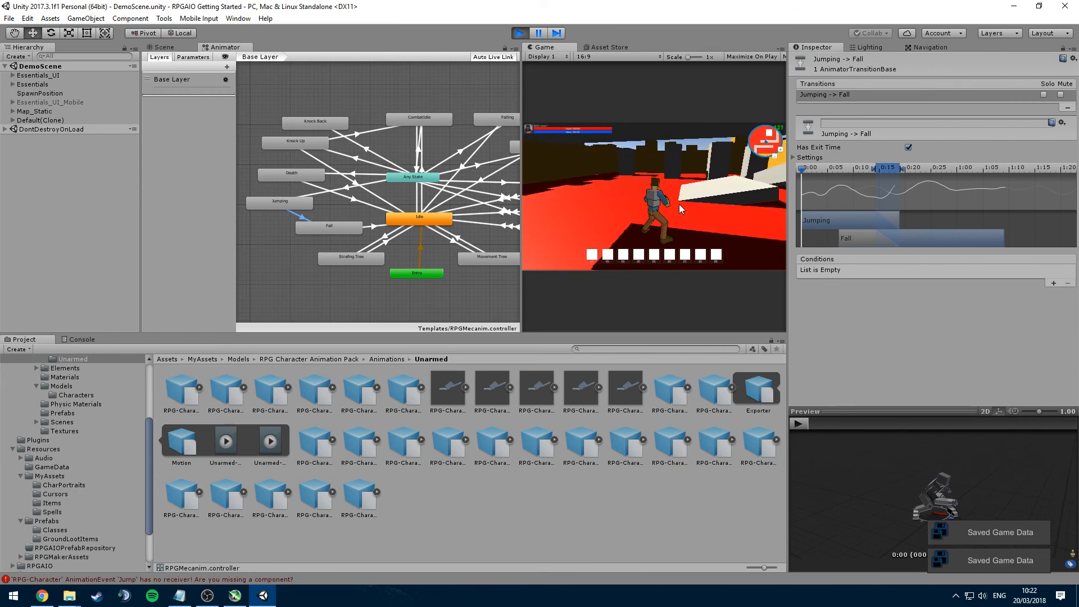
key(d)
key(w)
key(s)
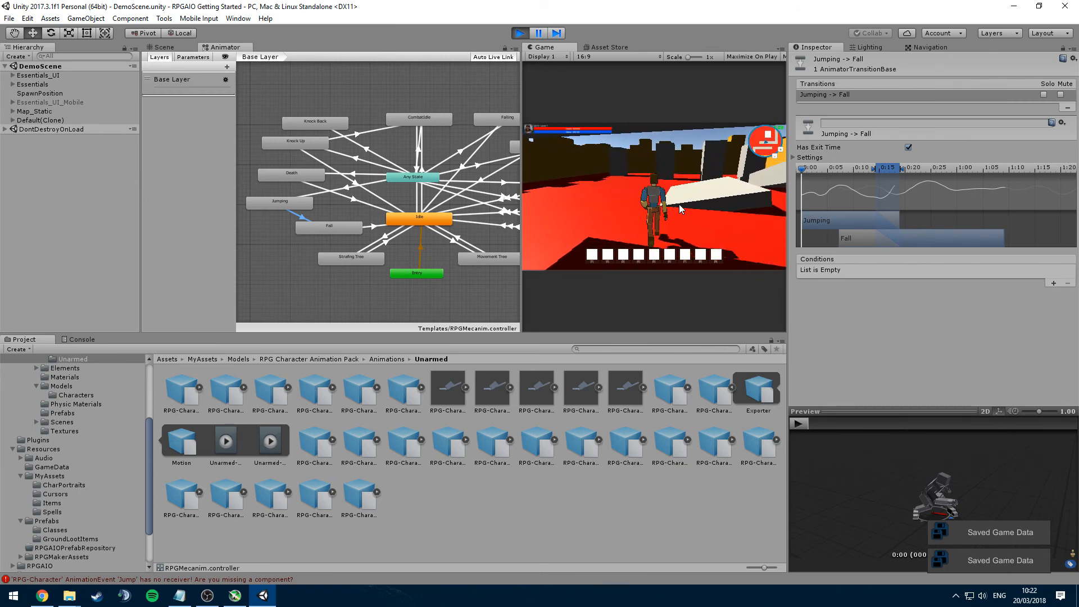
key(w)
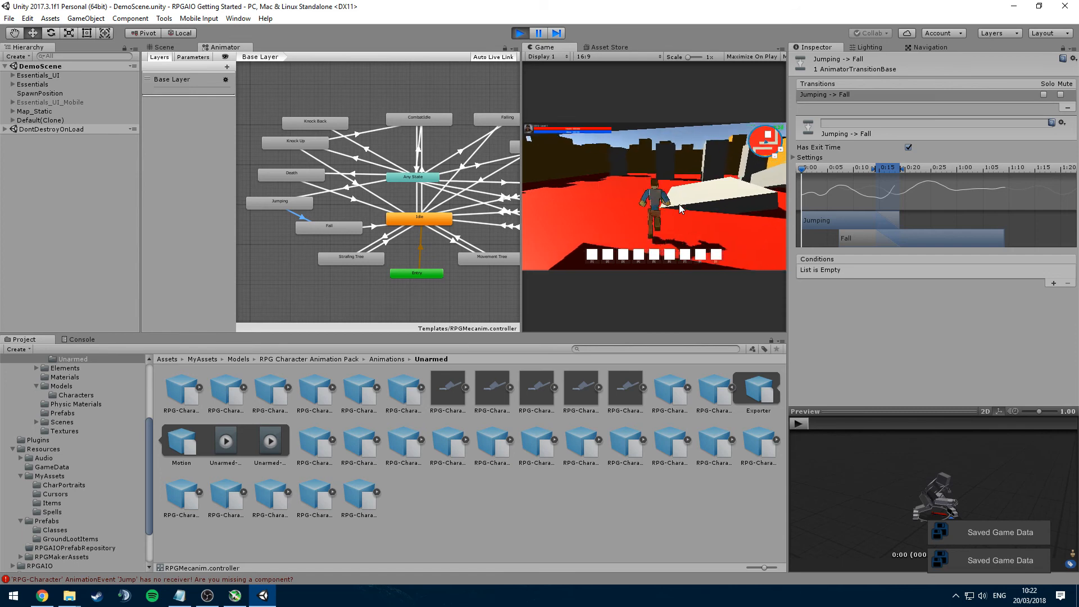
key(space)
key(d)
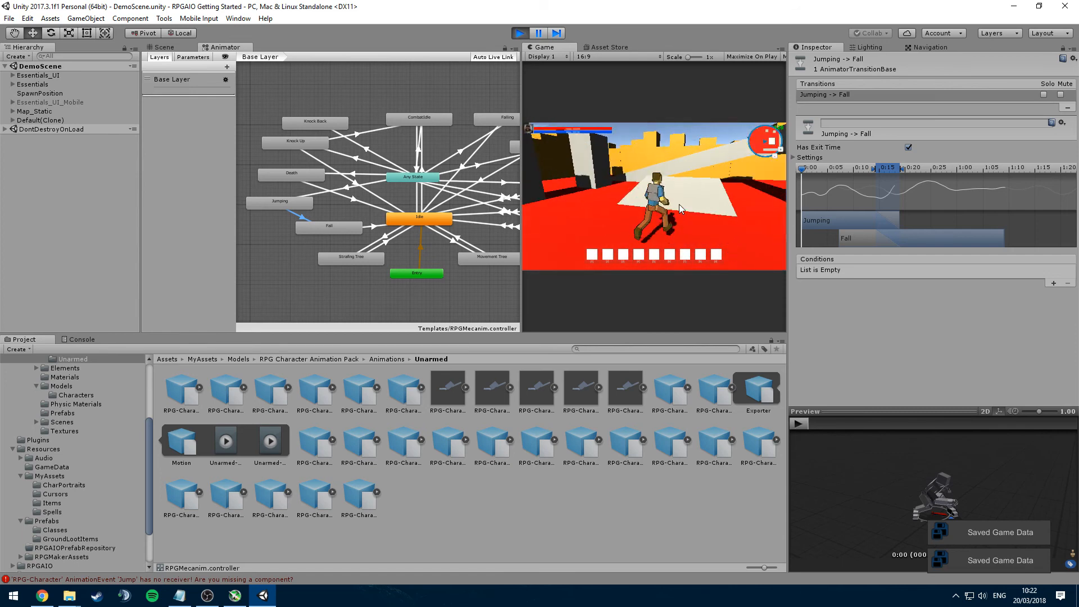
key(a)
click(520, 34)
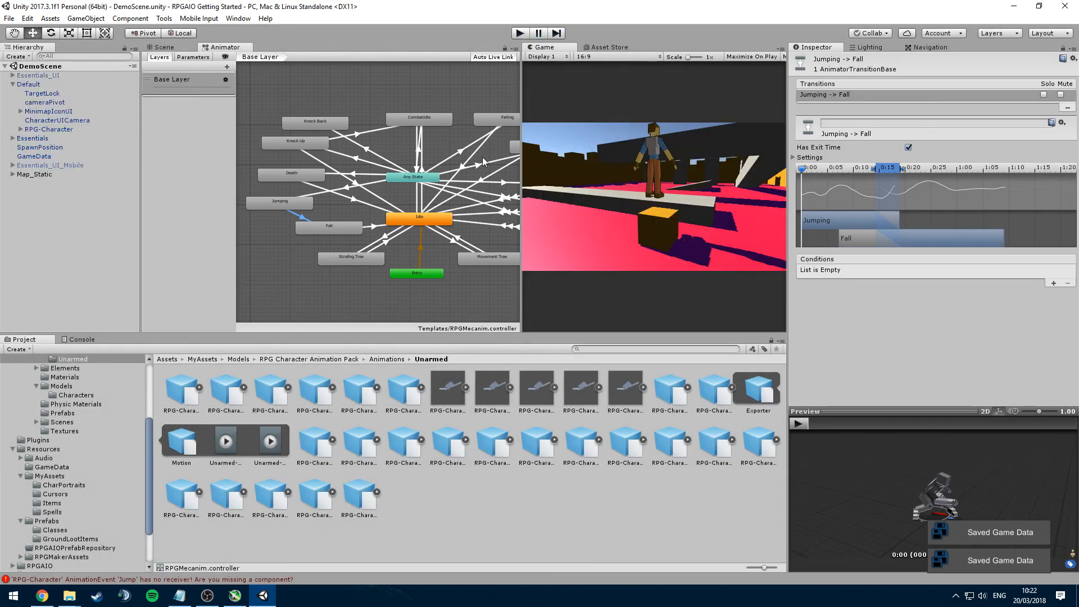
Open the Attack Animations sub-state machine from the Base Layer
middle_drag(464, 134, 344, 124)
middle_drag(488, 157, 451, 156)
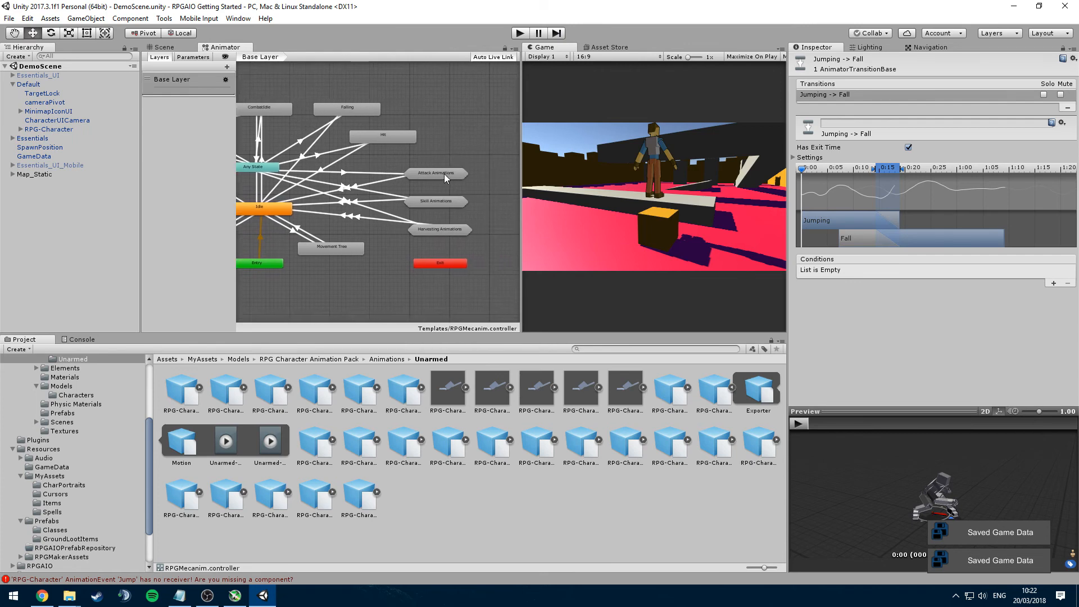
double_click(444, 174)
middle_drag(304, 133, 336, 153)
scroll(421, 188, up, 2)
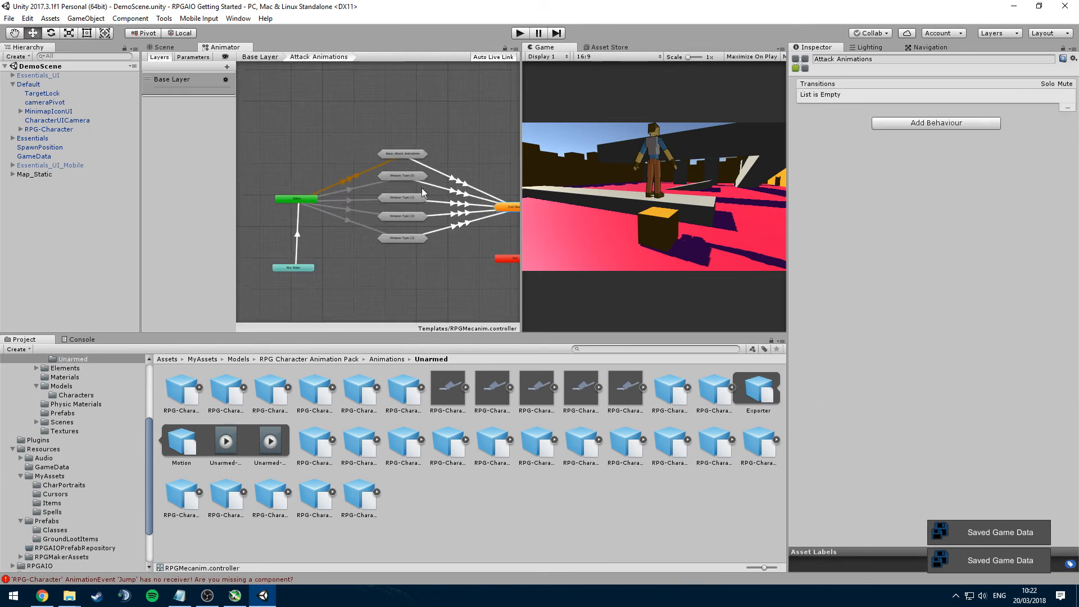
scroll(423, 190, up, 3)
Nudge the Weapon Type [3] node slightly upward and open the Basic Attack Animations sub-state machine
click(394, 145)
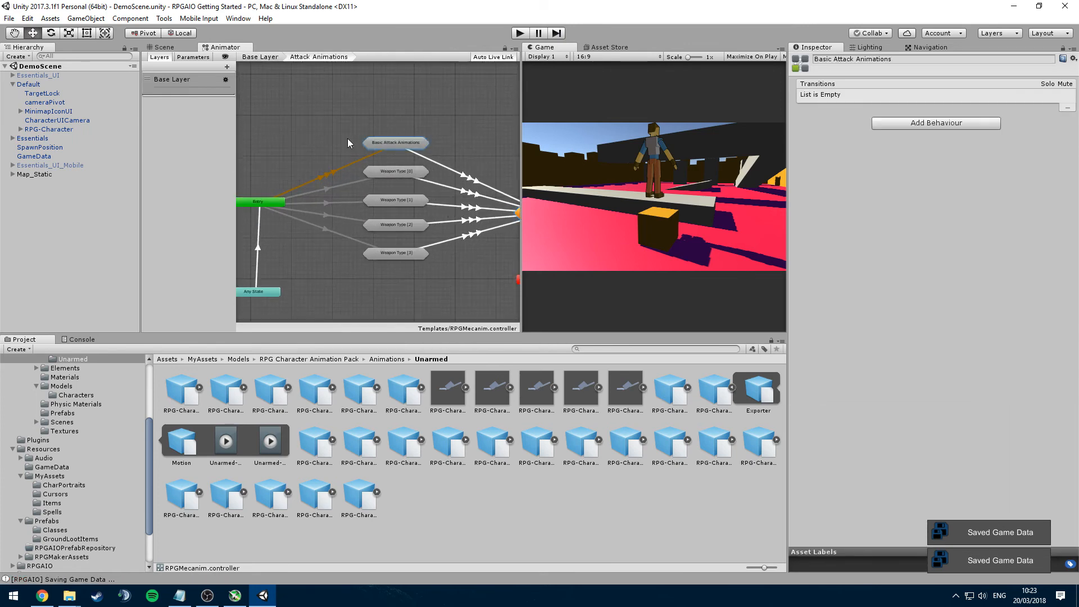
drag(401, 254, 400, 249)
click(392, 174)
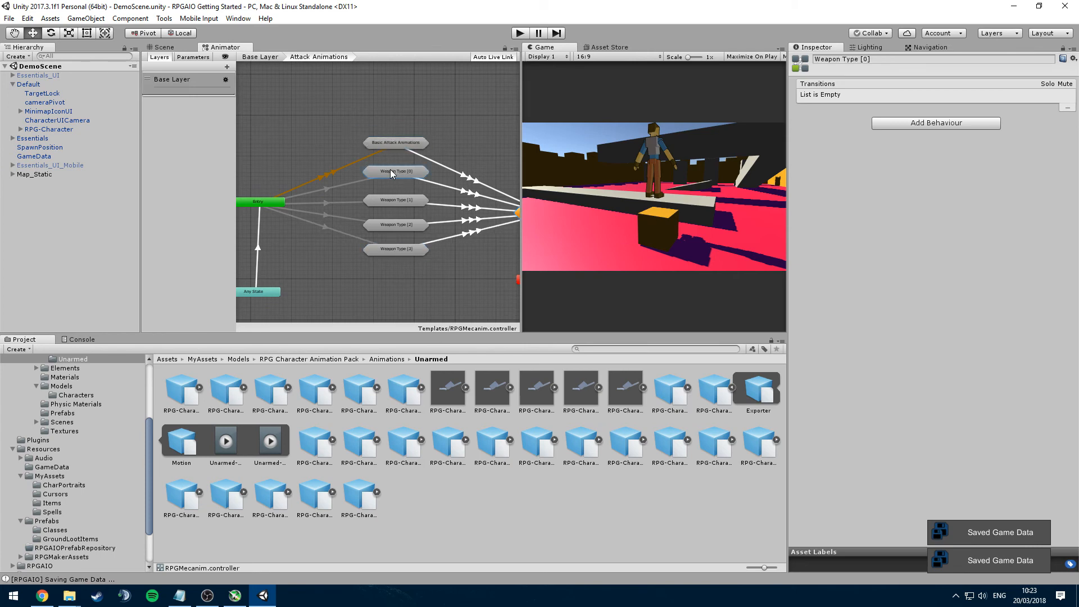
click(400, 145)
double_click(402, 144)
click(362, 161)
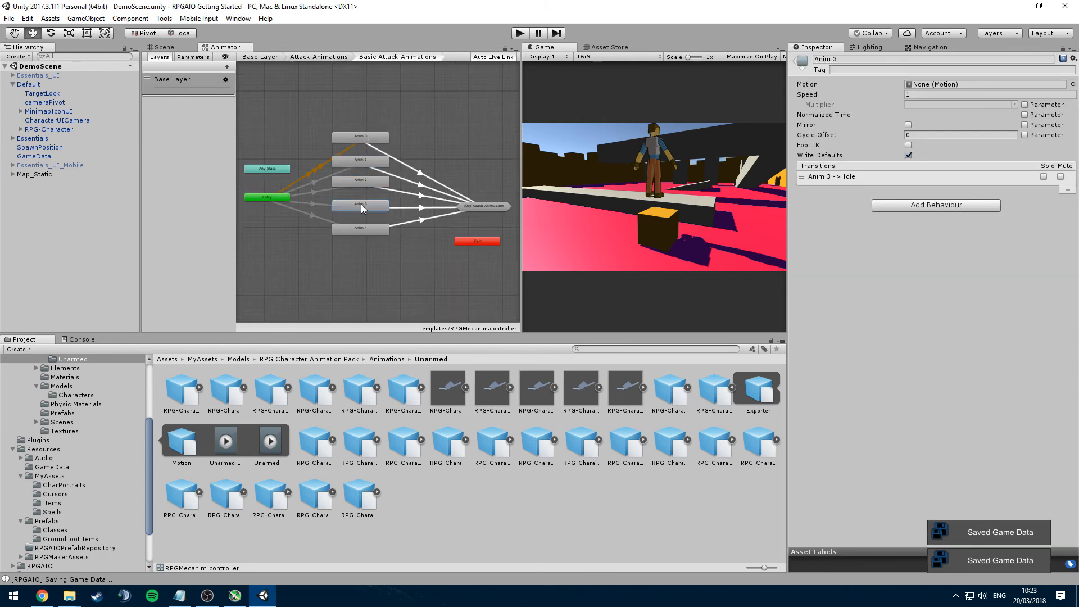
Assign the Unarmed-Attack-Kick-L1 motion to the Anim 0 state and Unarmed-Attack-Kick-R1 to the Anim 1 state
click(364, 137)
click(1072, 85)
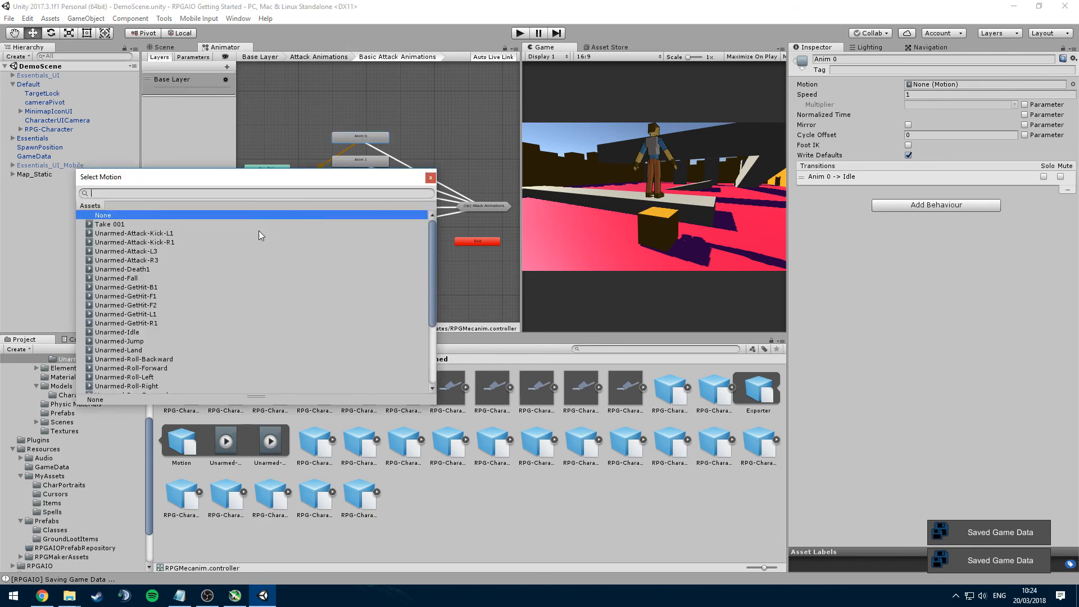
double_click(167, 232)
click(356, 163)
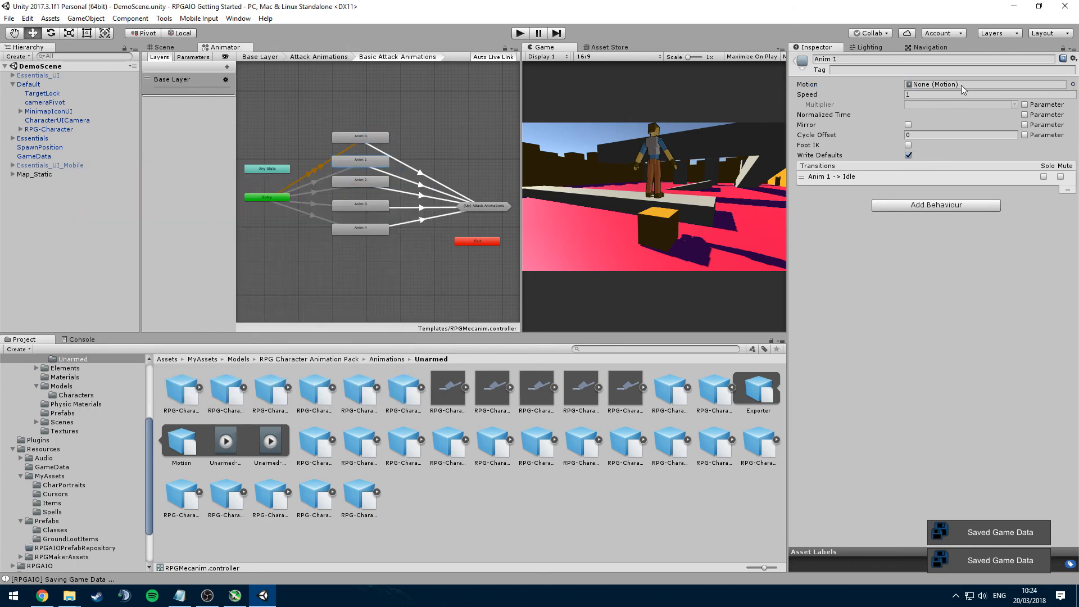
click(1072, 85)
double_click(169, 242)
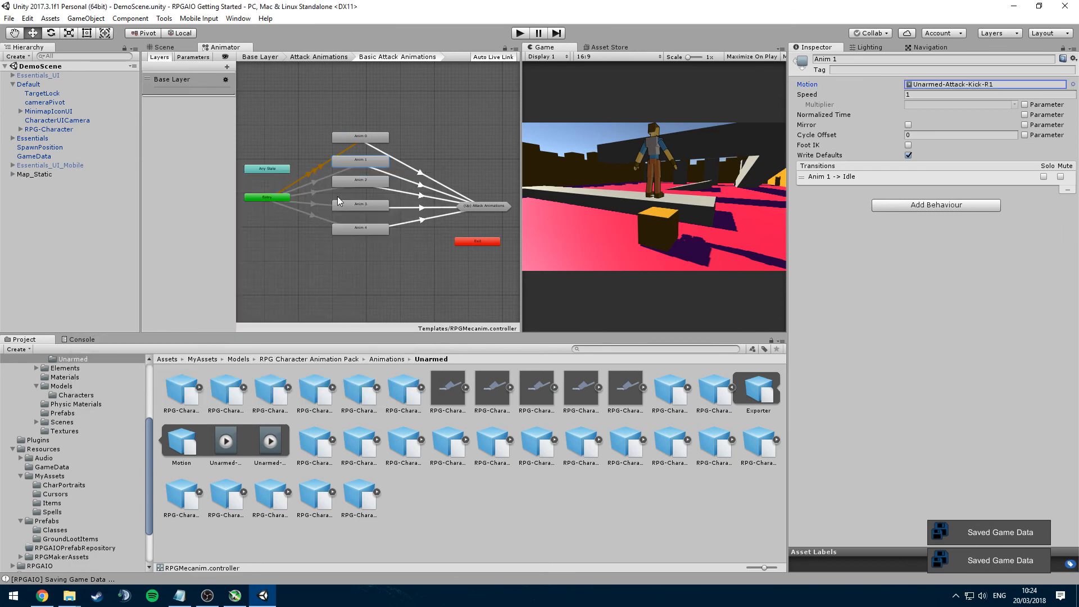
Assign the Unarmed-Attack-L3 motion to the Anim 2 state and Unarmed-Attack-R3 to the Anim 3 state
click(346, 184)
click(1073, 85)
double_click(169, 251)
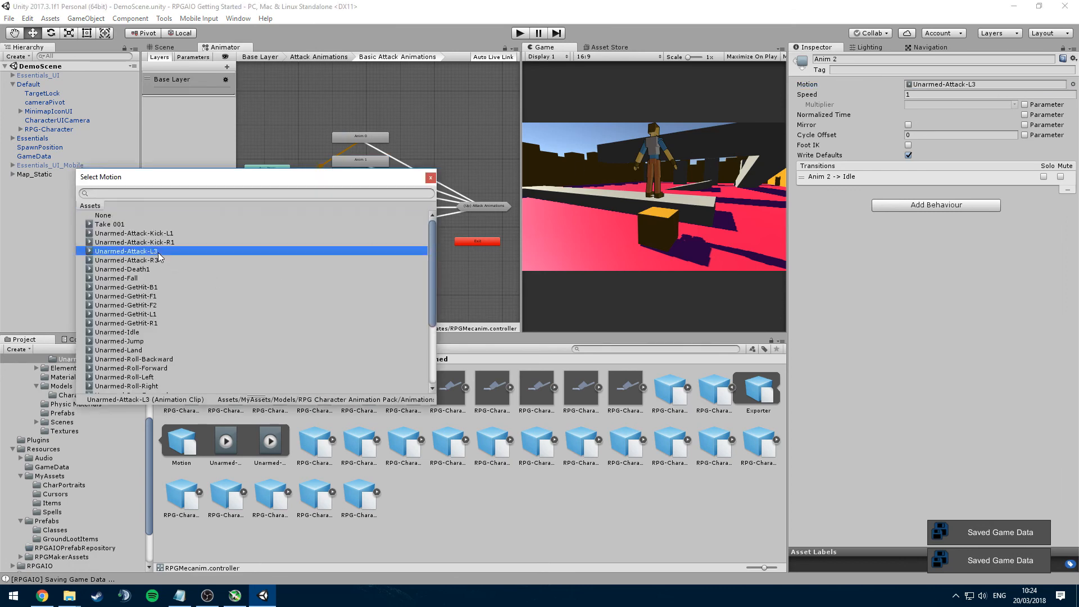
click(343, 206)
click(1072, 85)
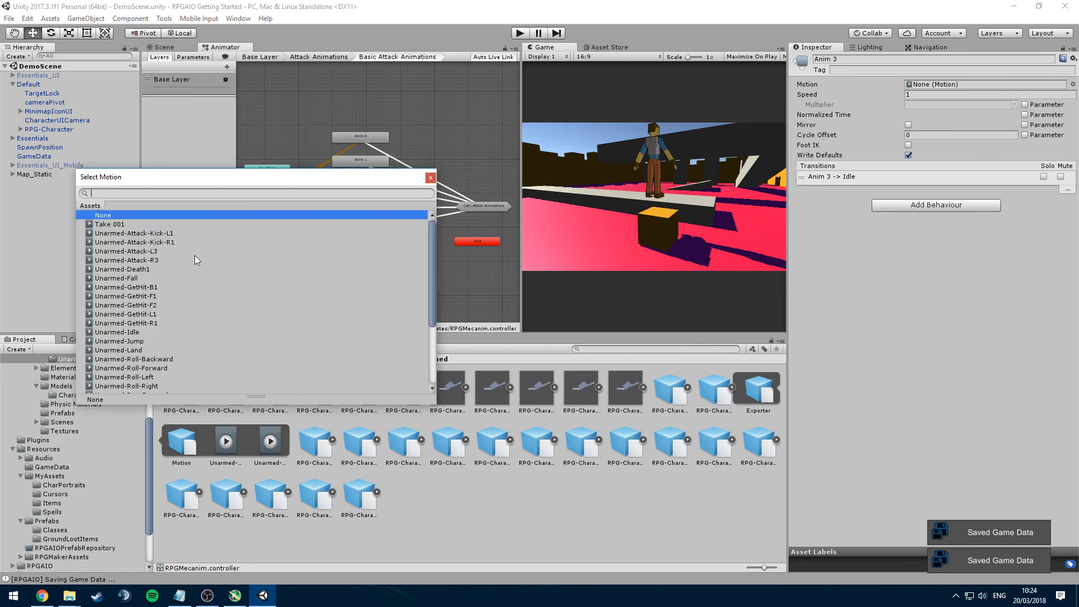
double_click(195, 260)
click(337, 228)
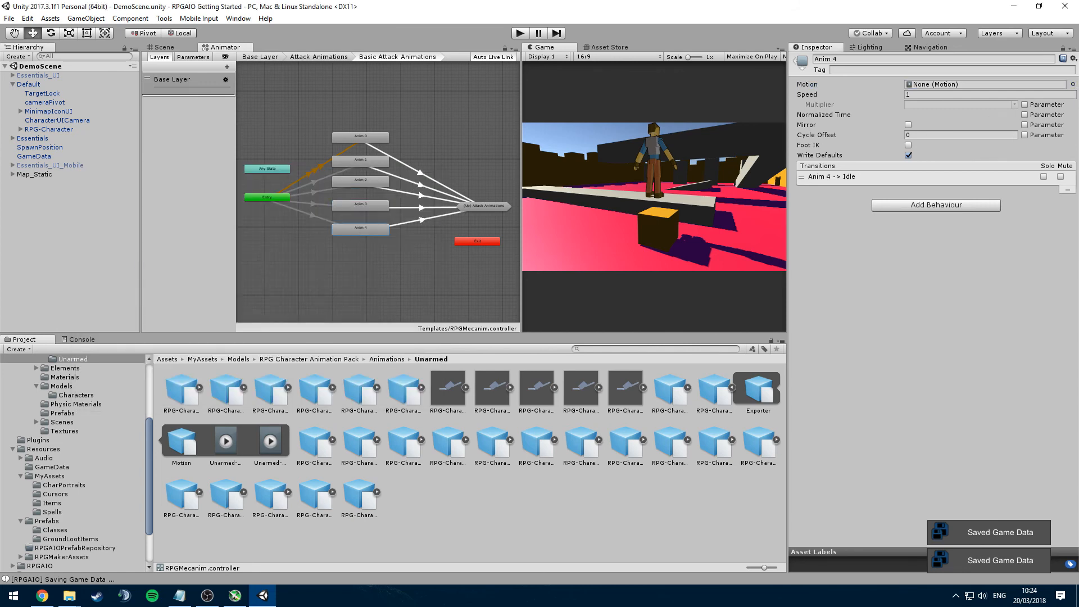
click(1072, 85)
drag(429, 271, 431, 191)
click(431, 178)
click(384, 207)
click(363, 230)
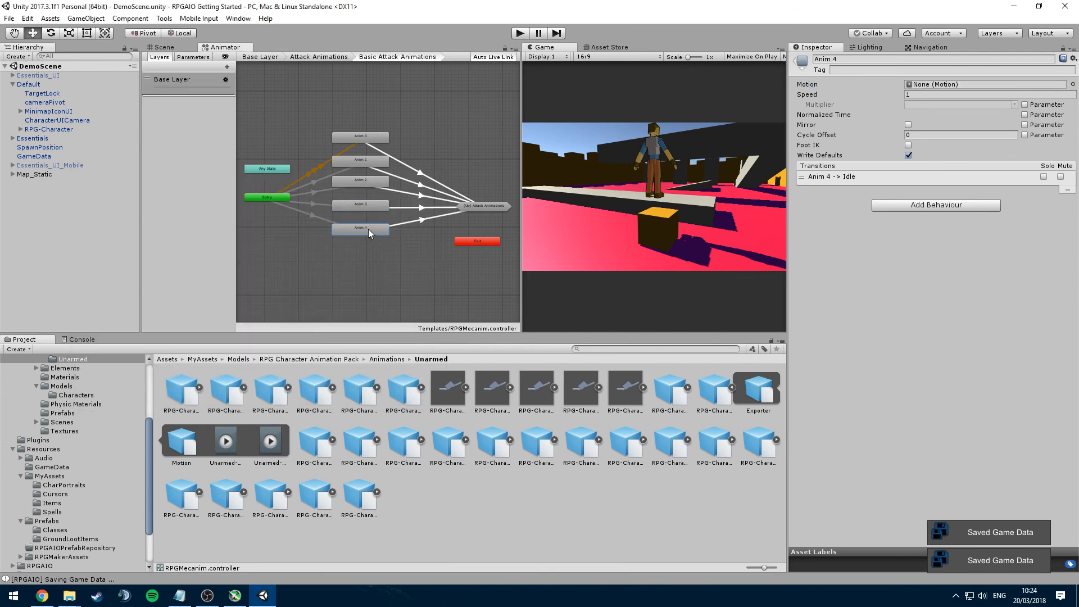
Open the RPG All-In-One editor and show the RPGMecanimCharacter entry in the player classes
click(164, 18)
mouse_move(191, 31)
click(325, 32)
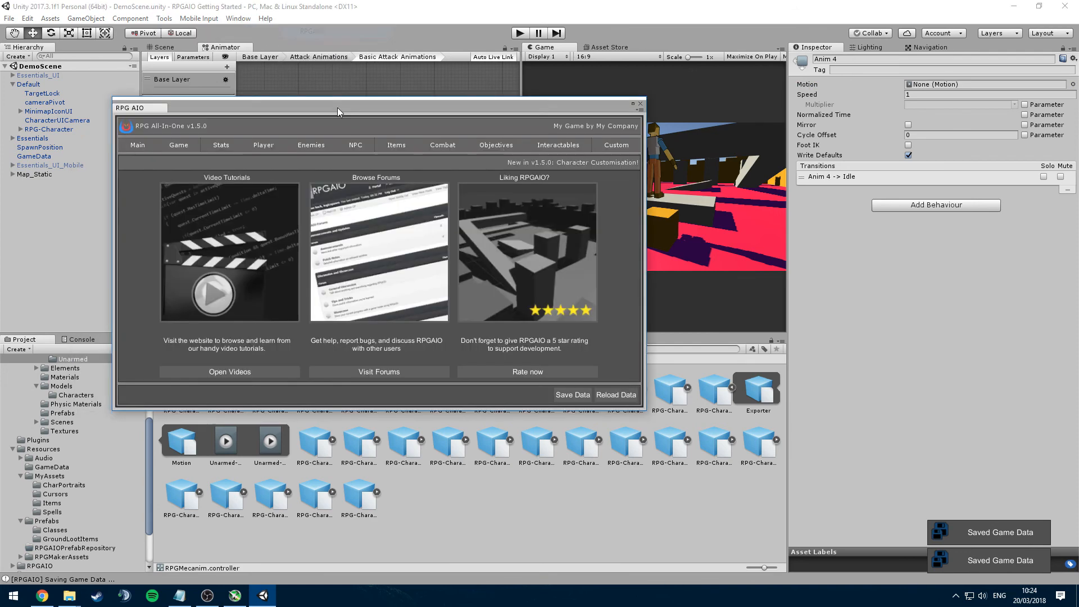
click(267, 147)
click(186, 177)
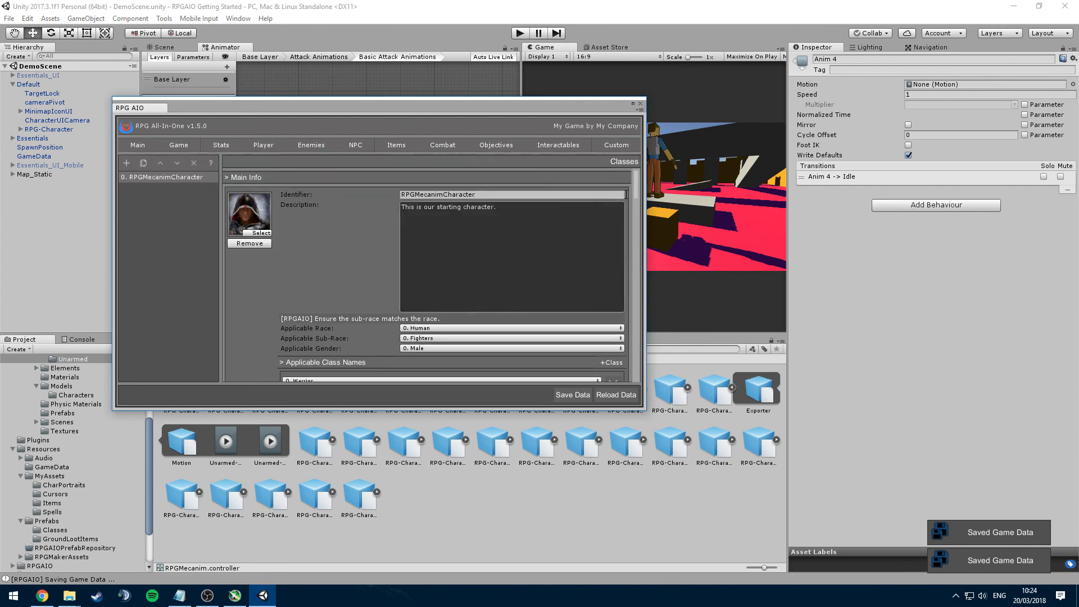
Add four default attack animation entries to the RPGMecanimCharacter class
drag(626, 195, 629, 289)
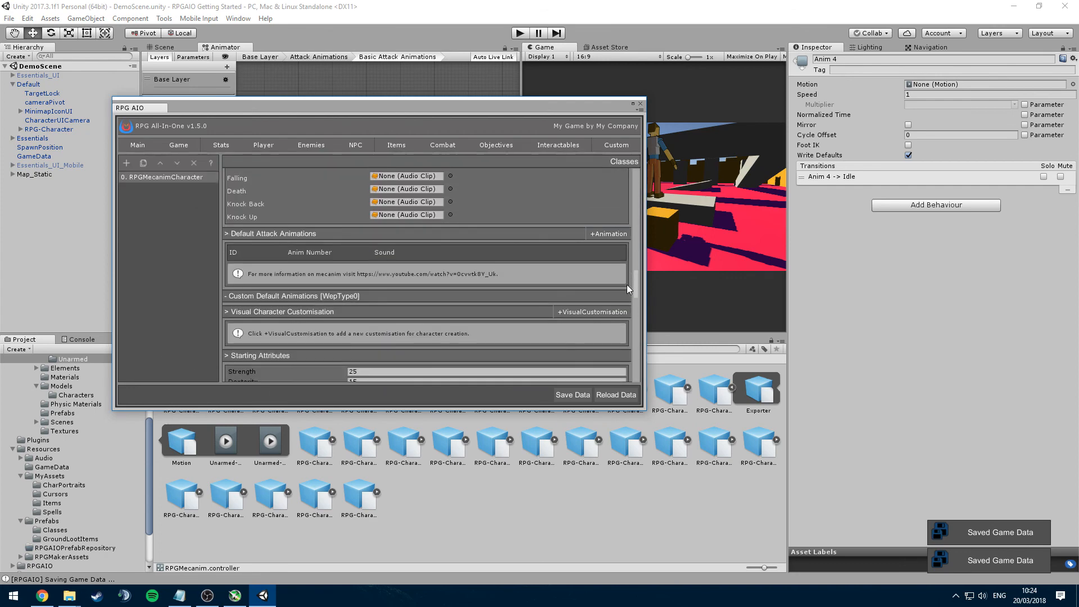
click(594, 236)
click(594, 235)
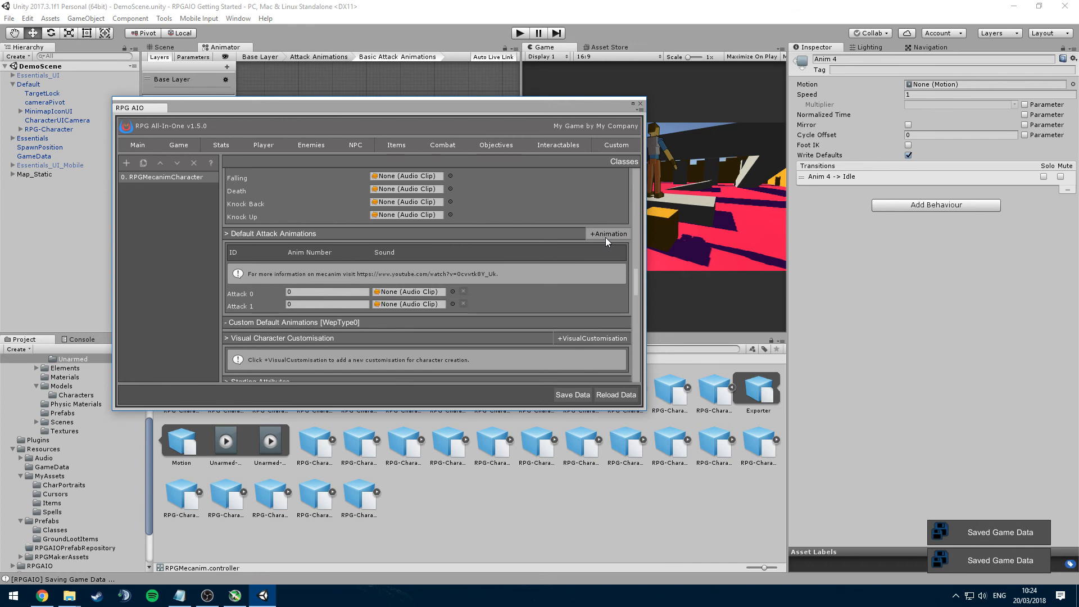
click(605, 236)
click(605, 236)
Set the animation numbers of Attack 1, Attack 2 and Attack 3 to 1, 2 and 3 respectively
click(278, 294)
click(303, 304)
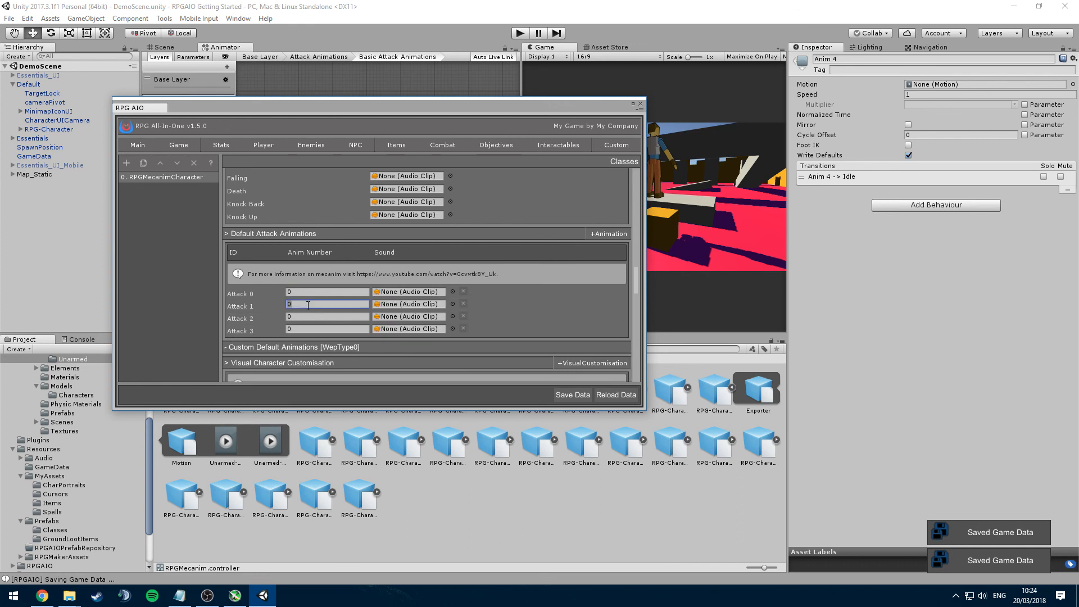
text(1)
click(304, 317)
text(2)
click(305, 328)
text(3)
Move the RPG AIO window to compare the attack numbers with the Animator states, and review the class's starting attributes and statistics
drag(357, 110, 583, 145)
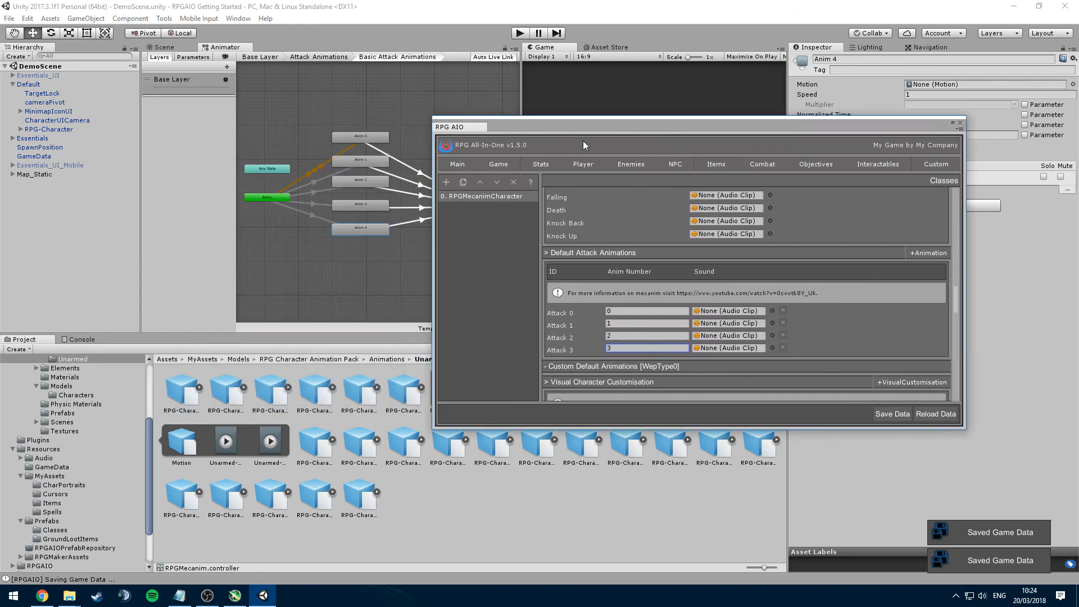
scroll(847, 313, down, 2)
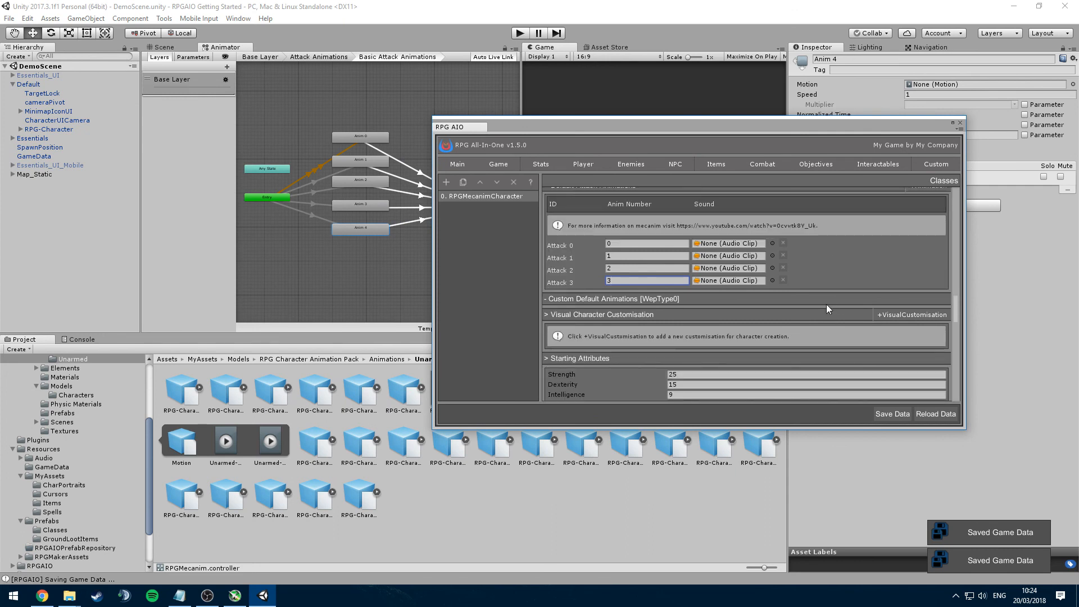
scroll(684, 315, down, 1)
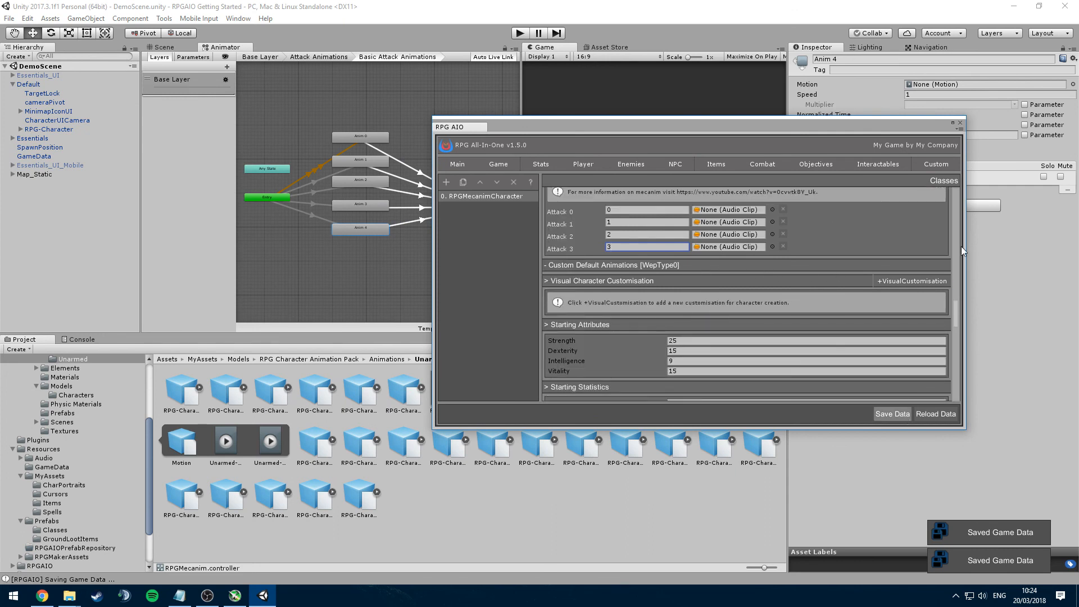
drag(965, 123, 781, 132)
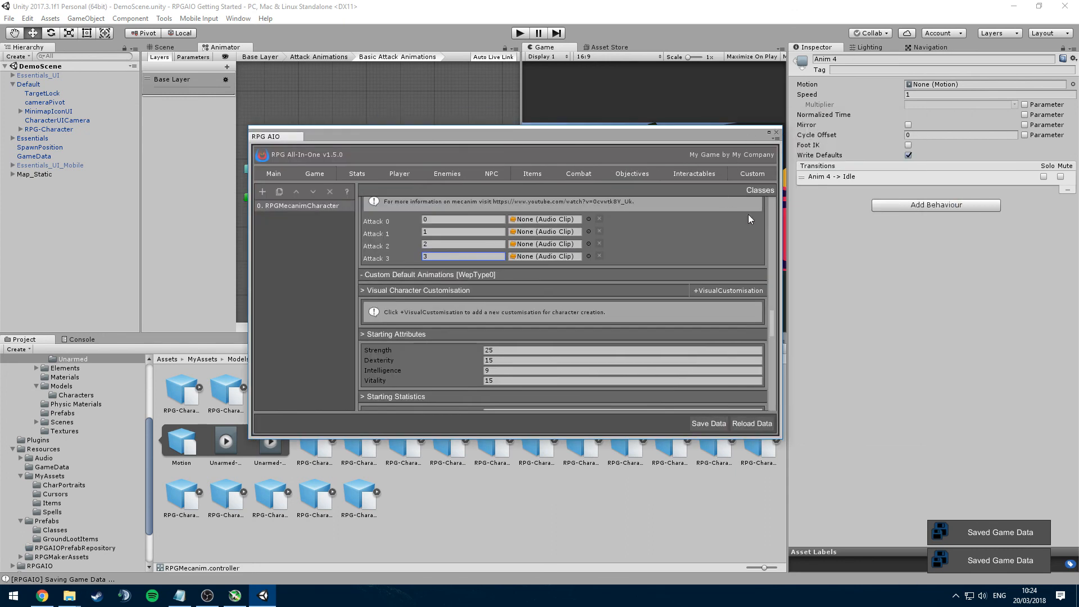
scroll(768, 312, down, 2)
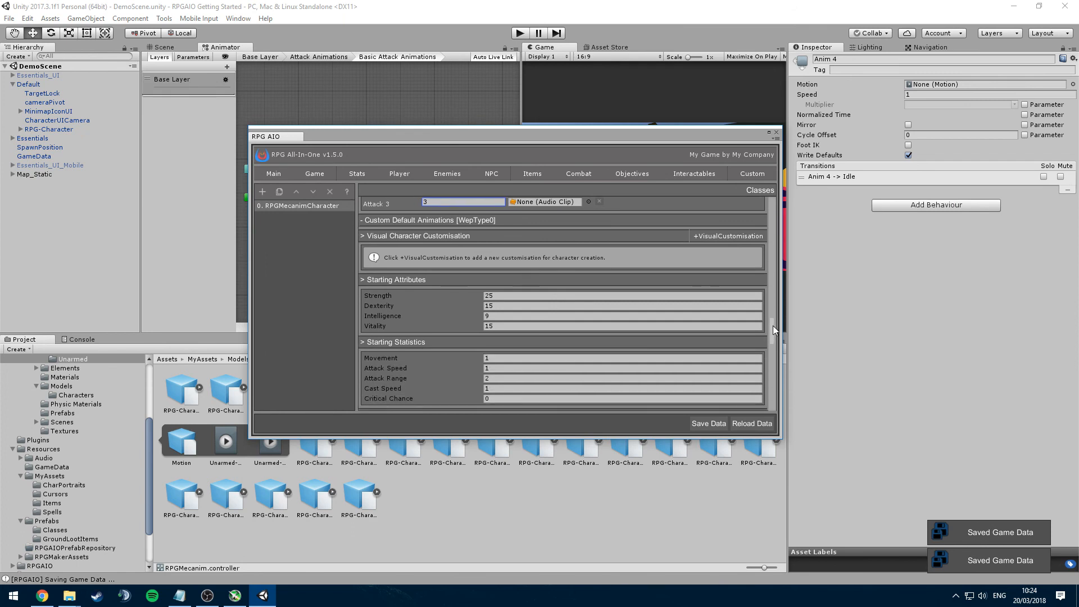